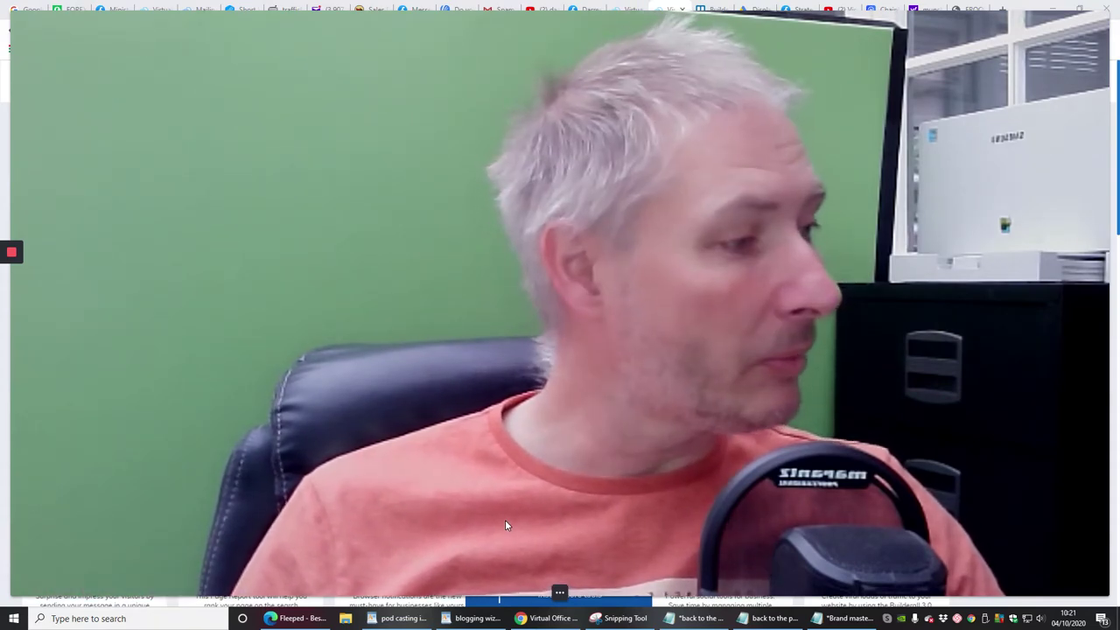
pyautogui.click(535, 576)
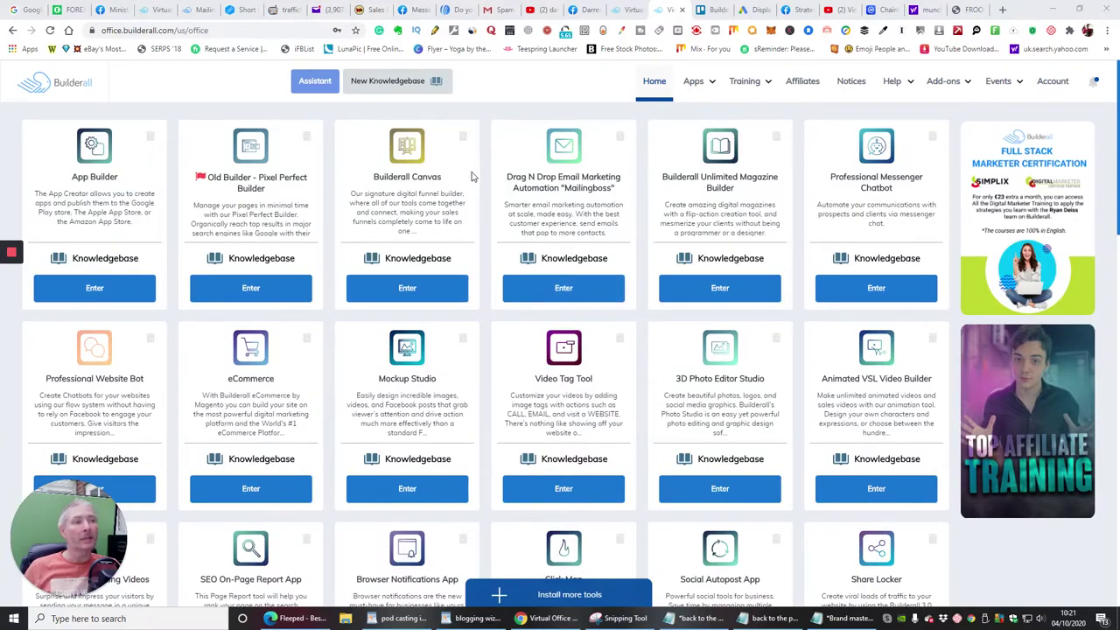
pyautogui.scroll(-5, 473, 184)
pyautogui.scroll(-8, 469, 227)
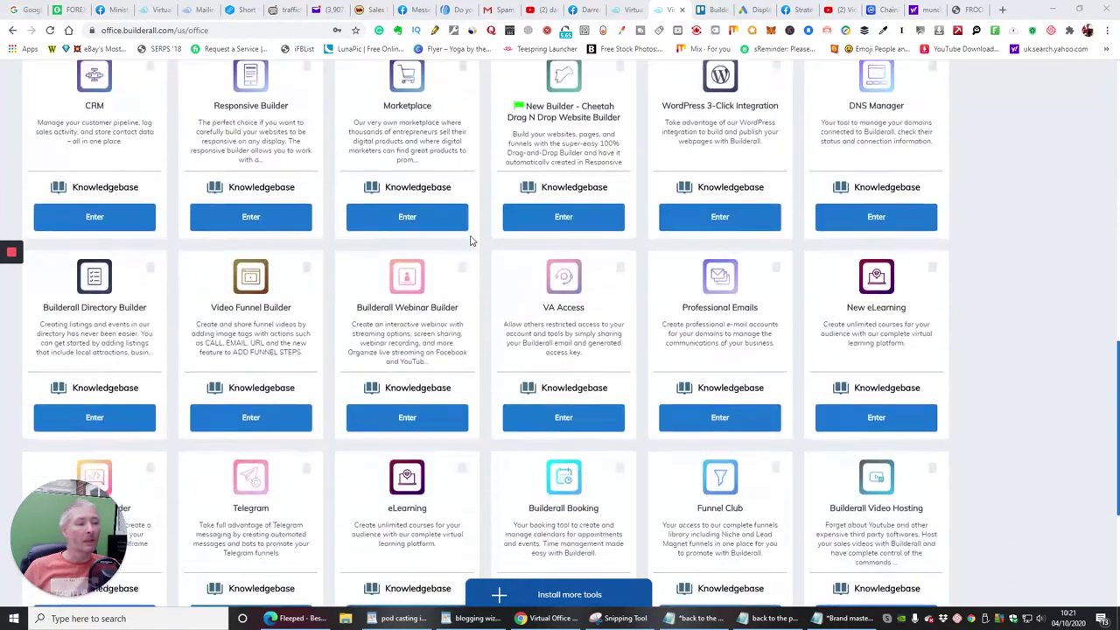
pyautogui.scroll(15, 466, 255)
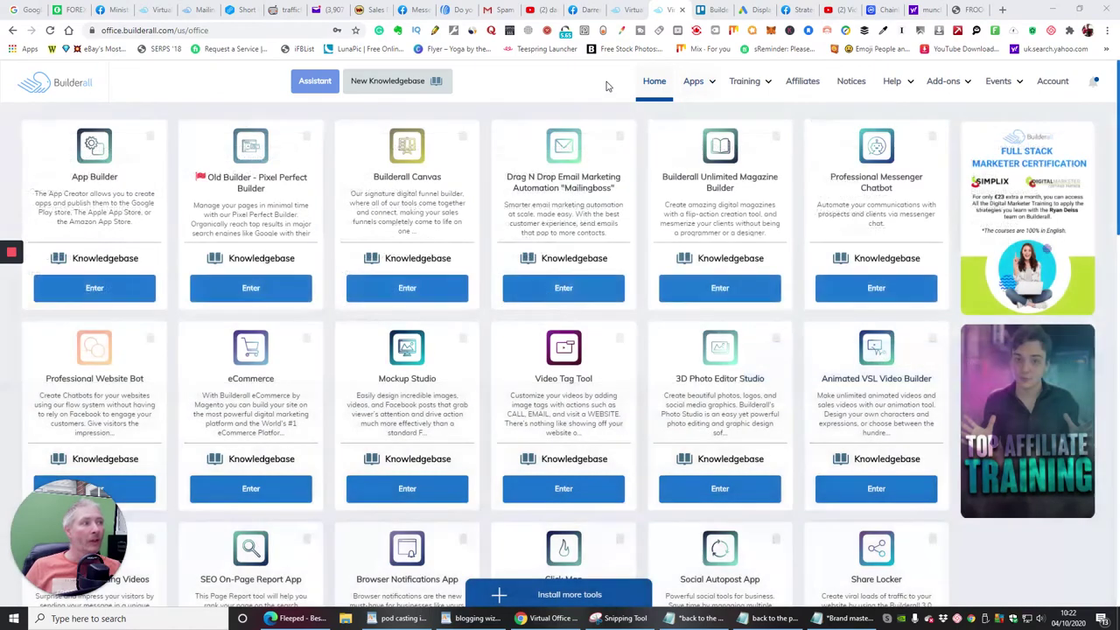
# - Open the Cheetah Funnel Builder from the available apps and start creating a new funnel
pyautogui.moveTo(715, 84)
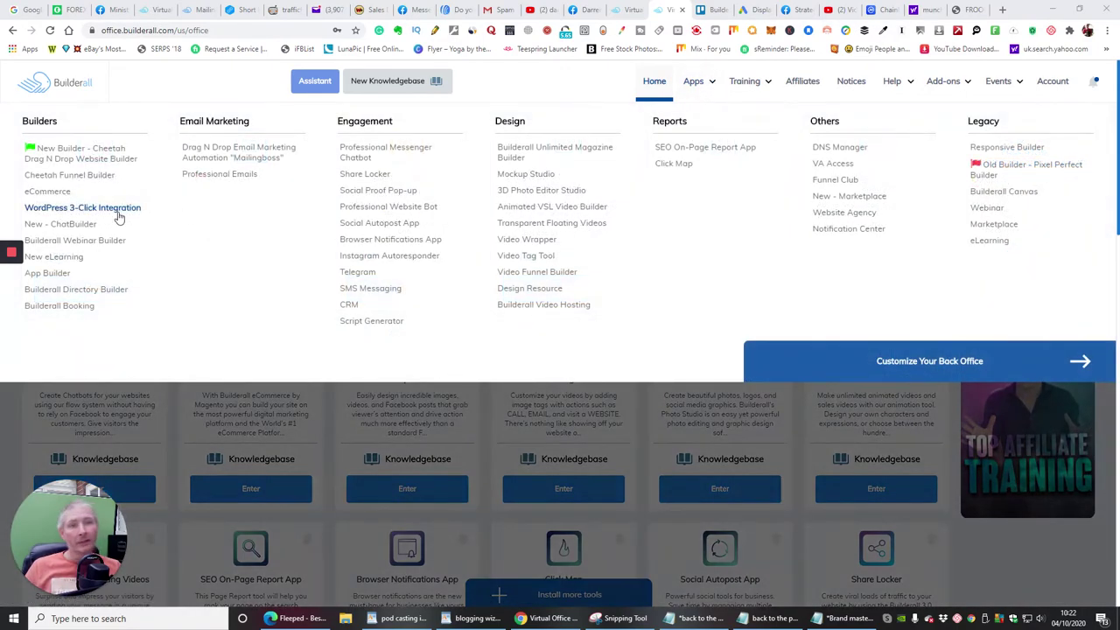
pyautogui.click(70, 175)
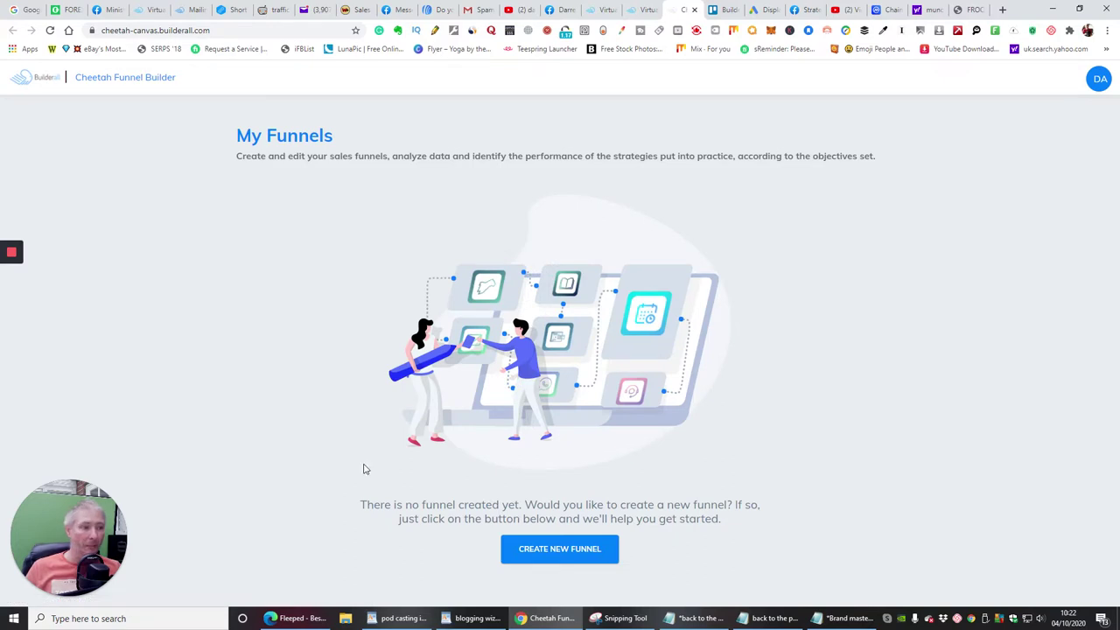
pyautogui.click(557, 549)
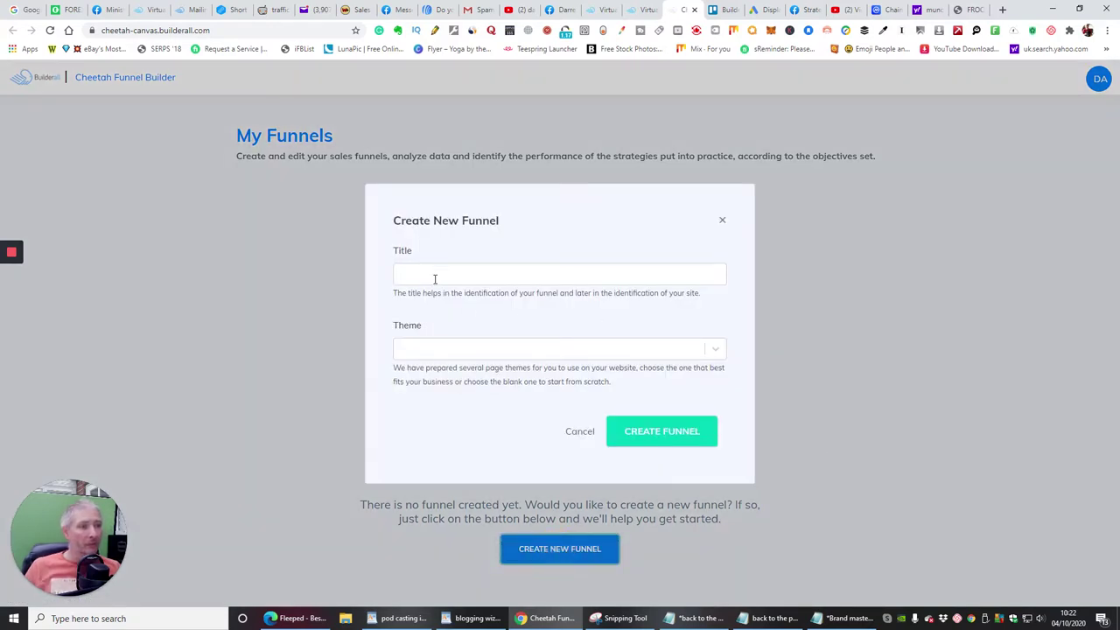
# - Title the new funnel "leads test"
pyautogui.click(436, 274)
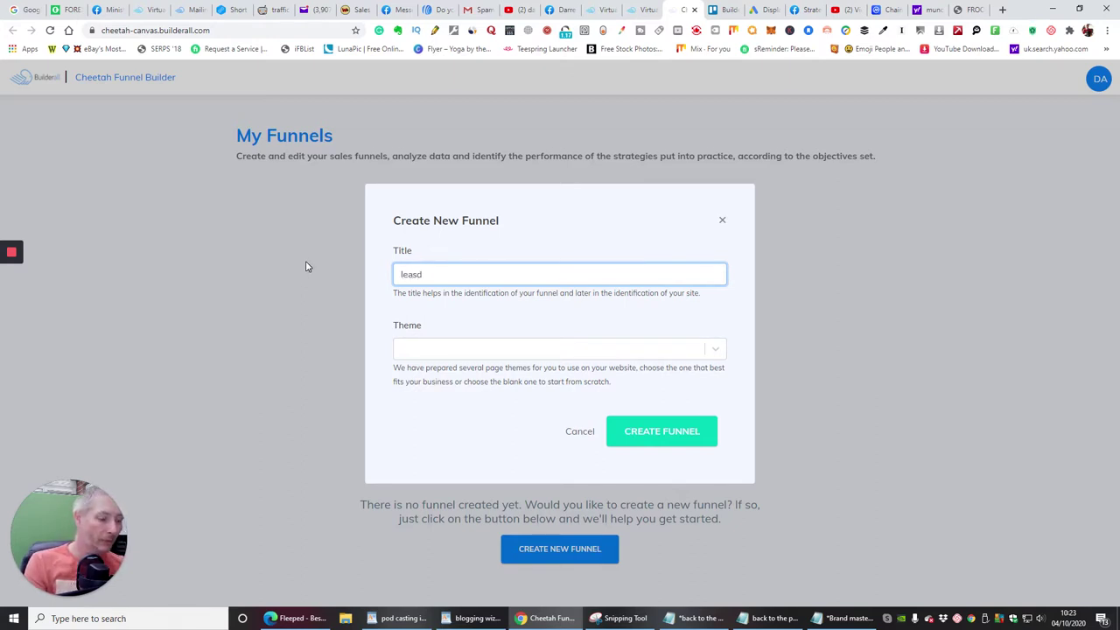
pyautogui.write('s ')
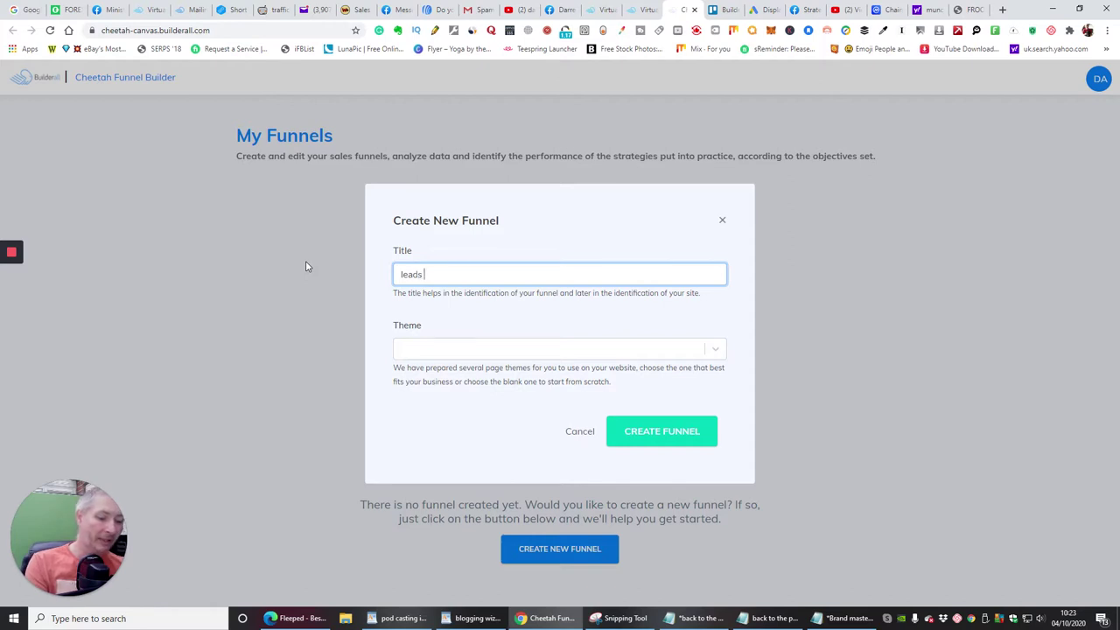
pyautogui.write('test')
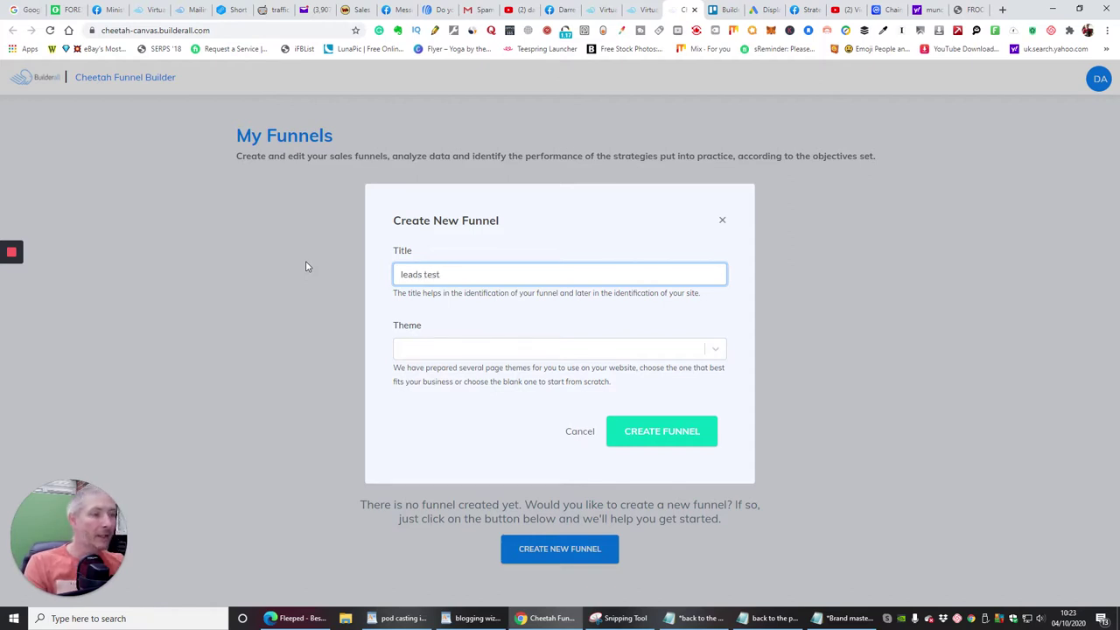
# - Try to create the funnel with "leads test" entered as its theme
pyautogui.click(410, 350)
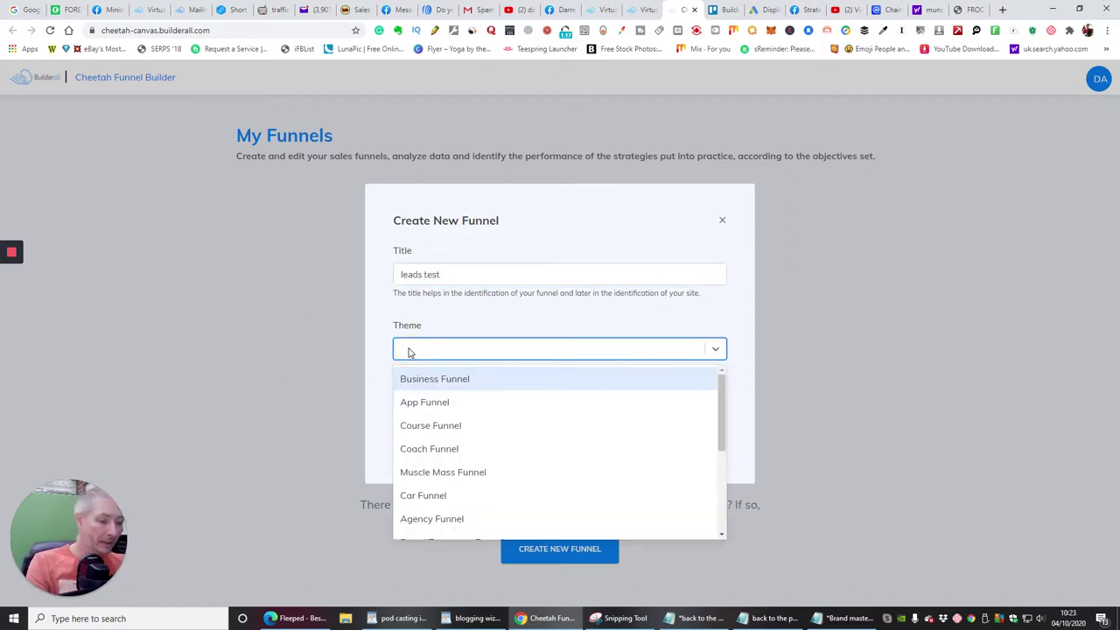
pyautogui.write('leads')
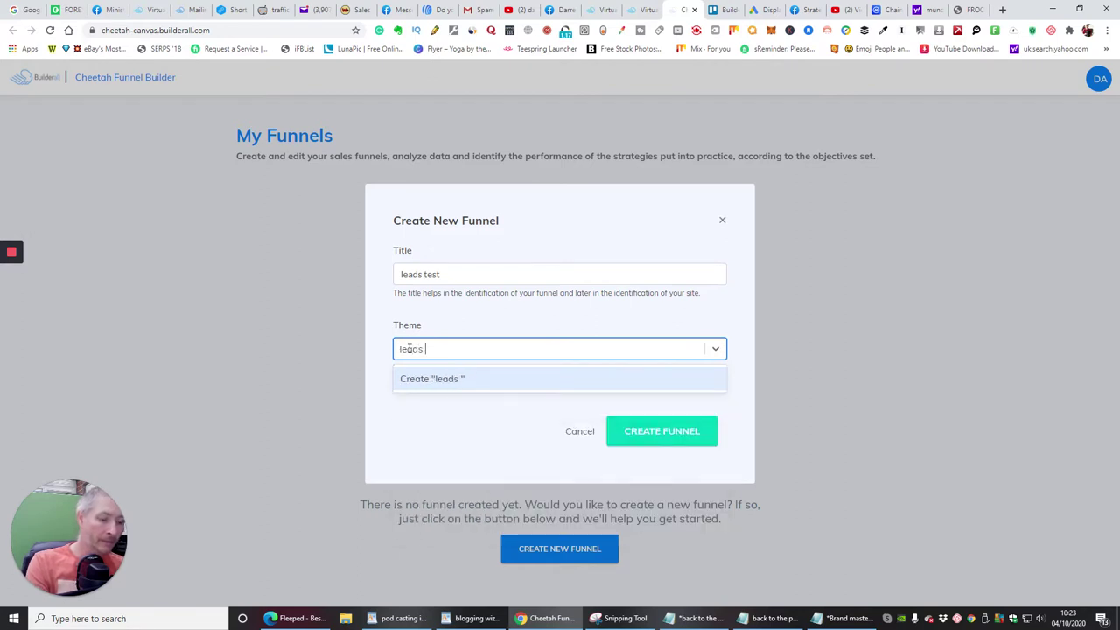
pyautogui.write(' test')
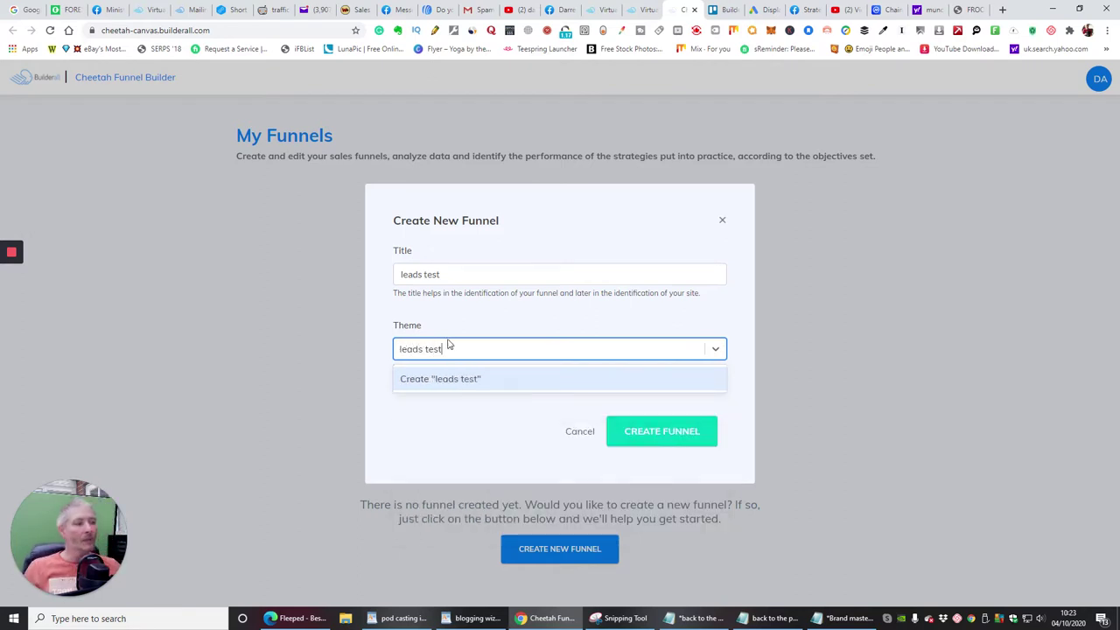
pyautogui.click(655, 432)
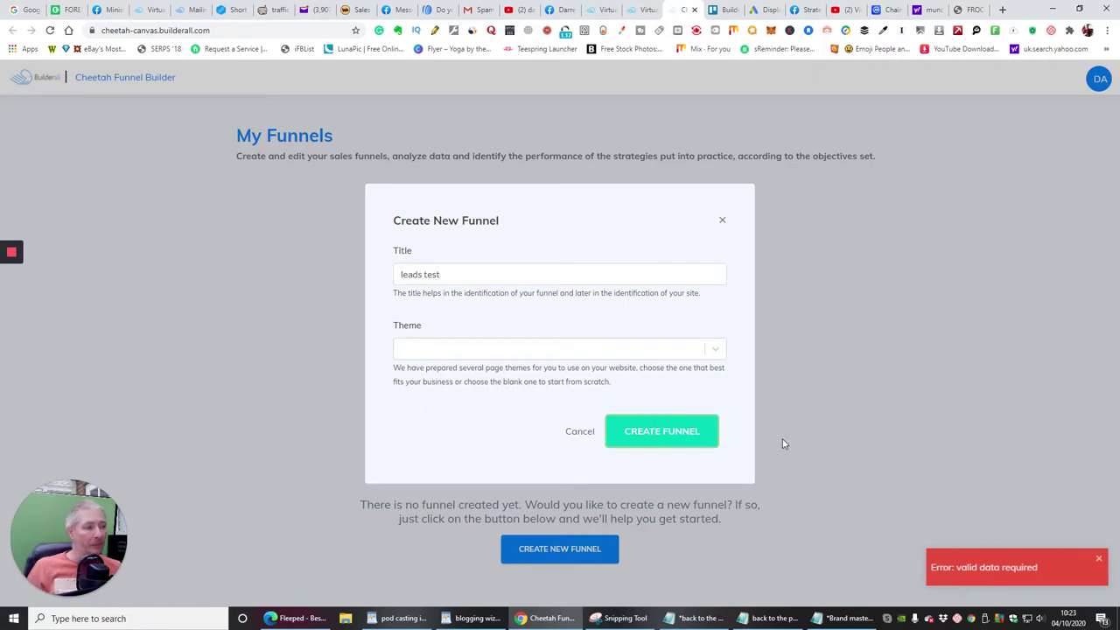
# - Choose the Business Funnel theme from the prepared themes and create the funnel
pyautogui.click(437, 354)
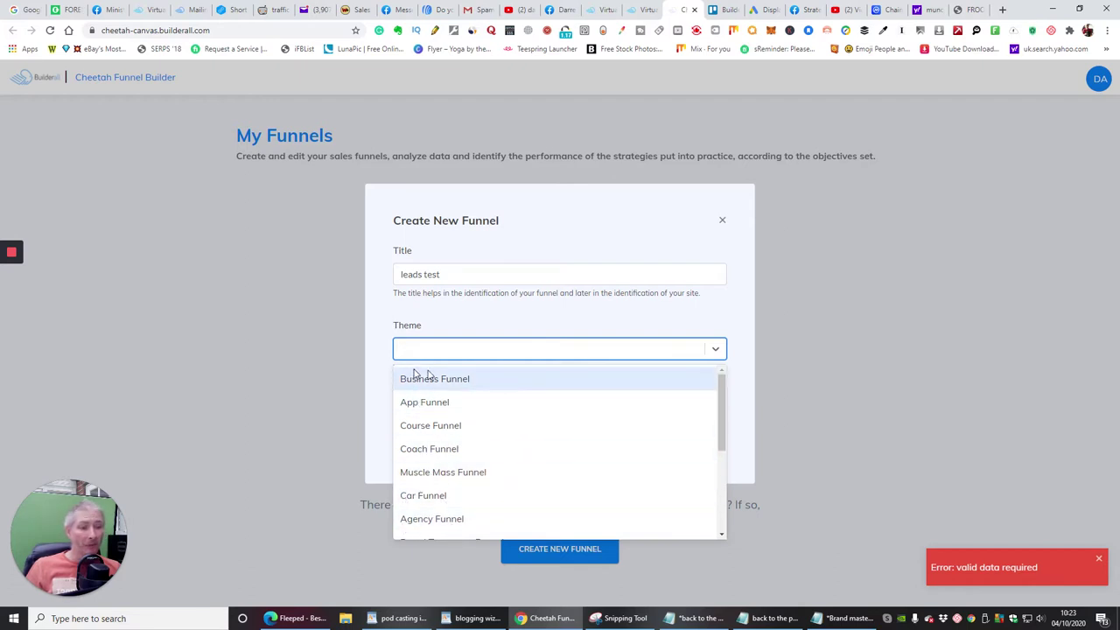
pyautogui.moveTo(720, 385); pyautogui.dragTo(719, 473)
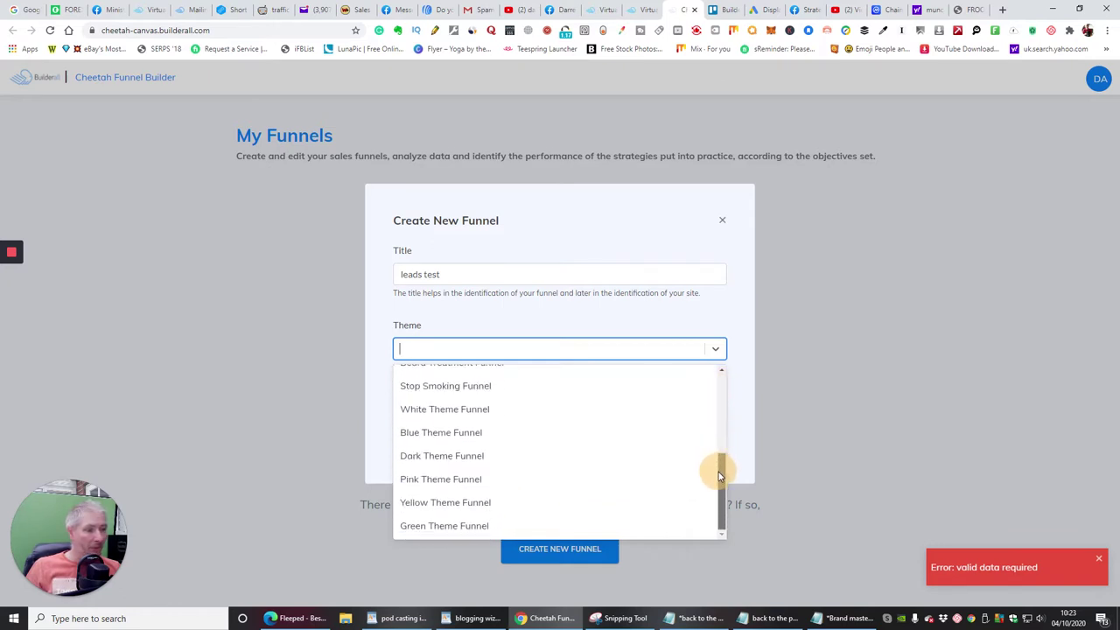
pyautogui.moveTo(719, 475)
pyautogui.mouseDown()
pyautogui.moveTo(718, 447)
pyautogui.moveTo(723, 465)
pyautogui.mouseUp()
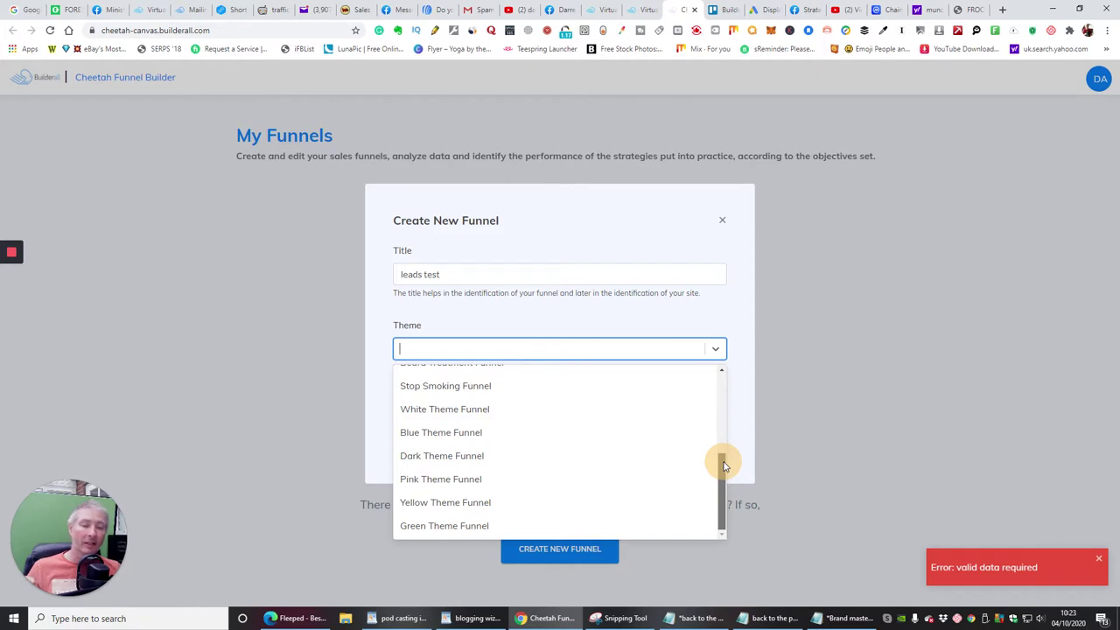
pyautogui.moveTo(723, 466); pyautogui.dragTo(723, 371)
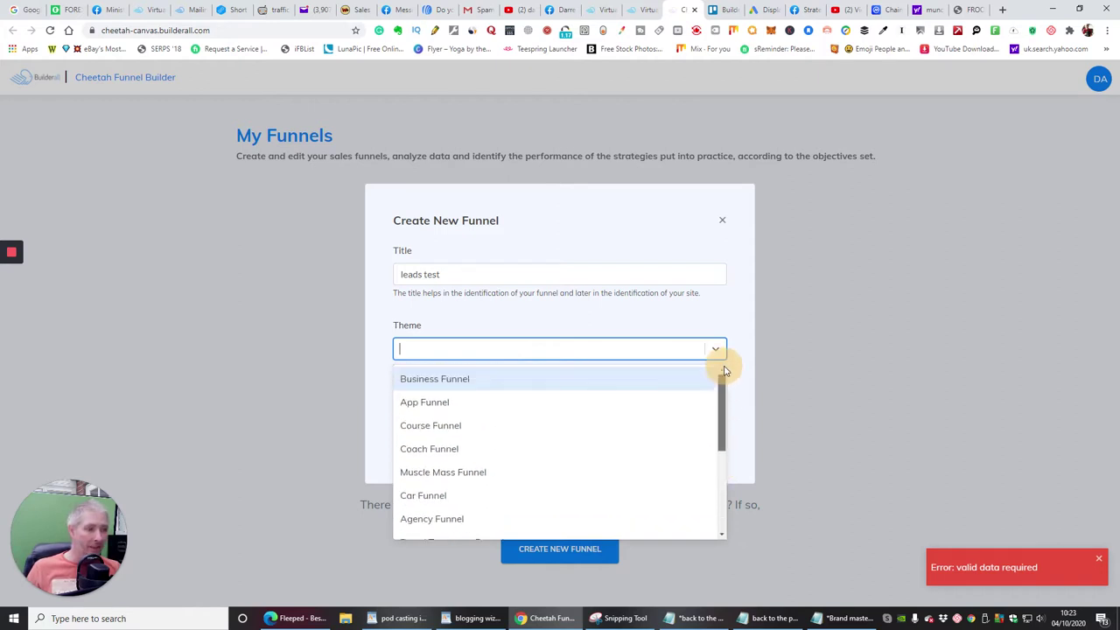
pyautogui.click(427, 380)
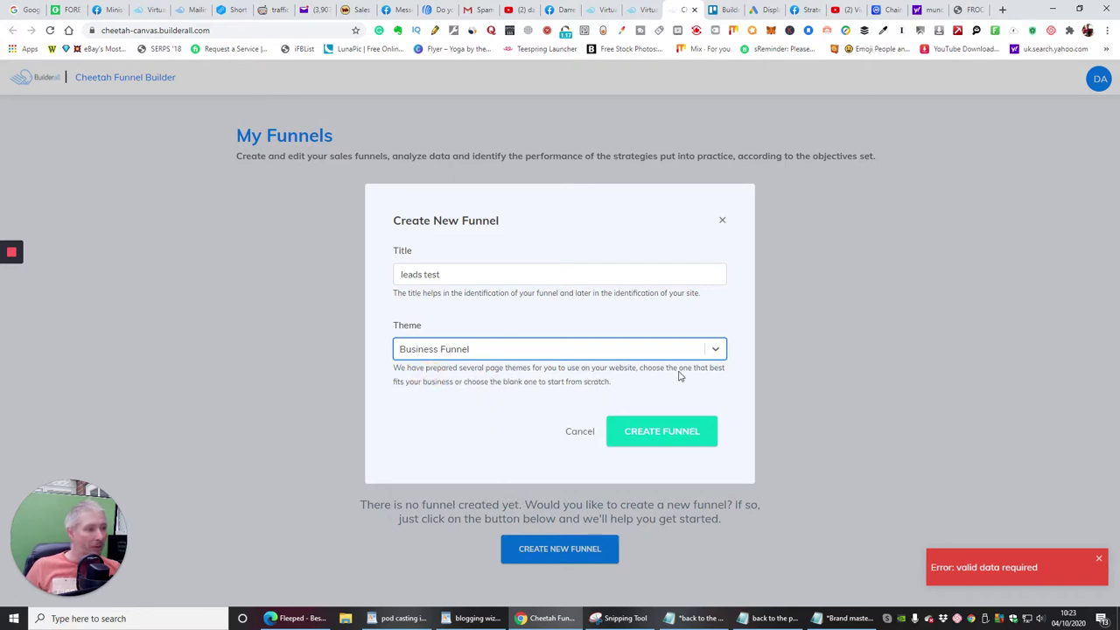
pyautogui.click(658, 433)
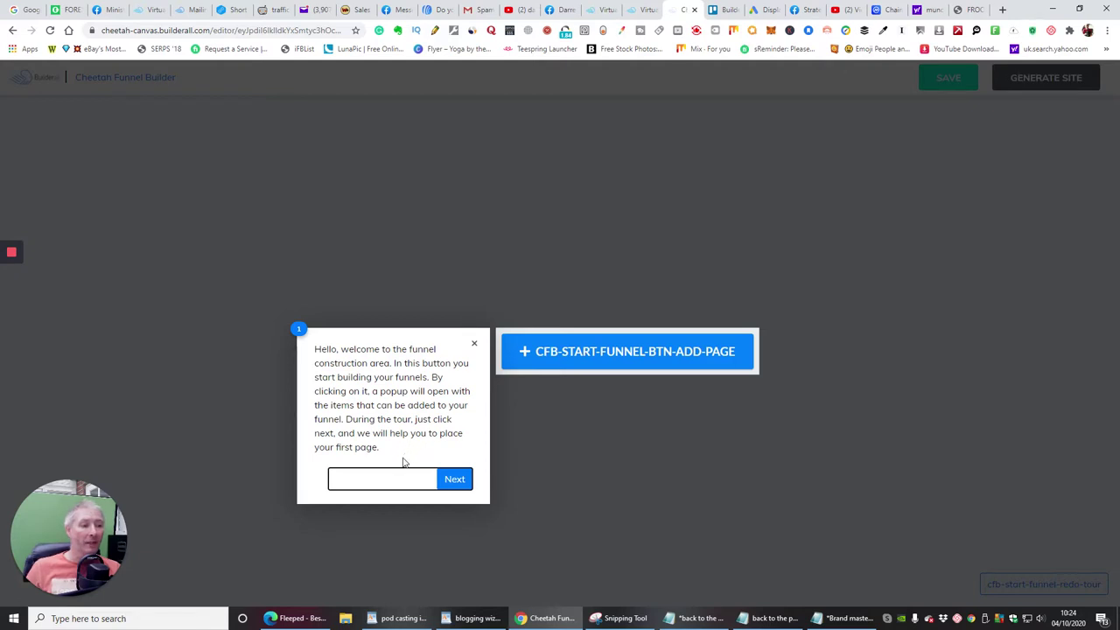
# - Follow the guided tour through the available elements until it places a Squeeze Page in the editor area
pyautogui.click(450, 479)
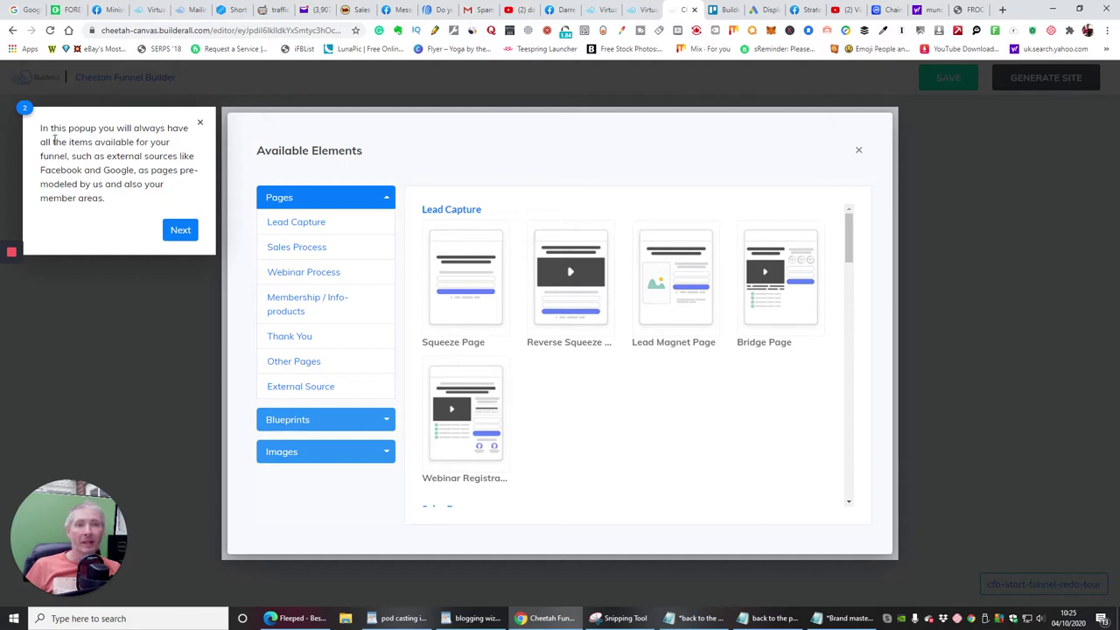
pyautogui.click(181, 230)
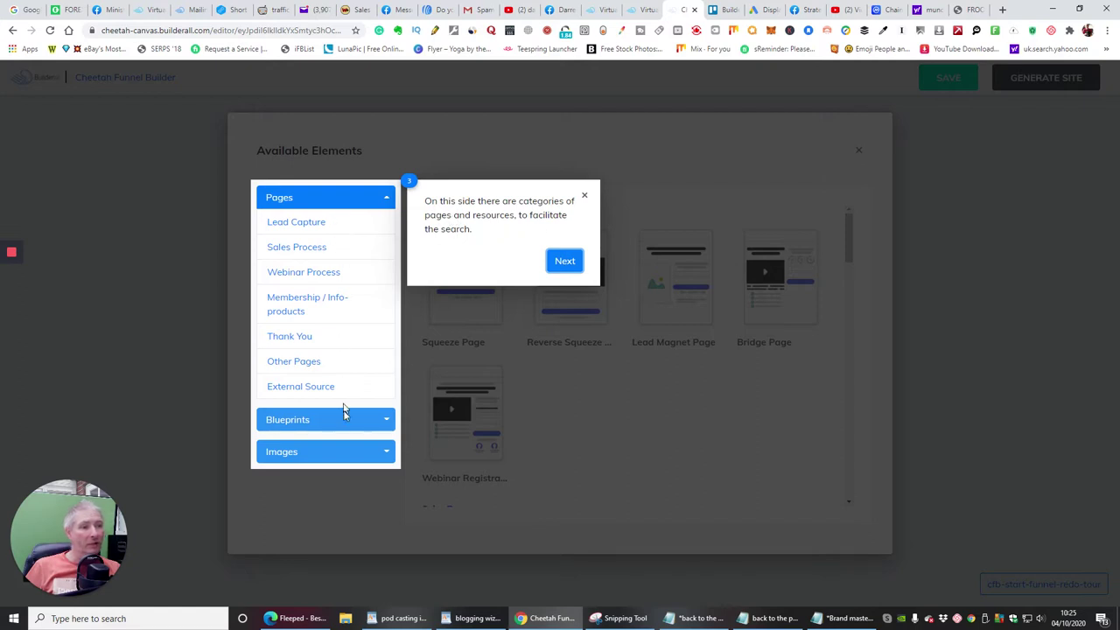
pyautogui.click(565, 261)
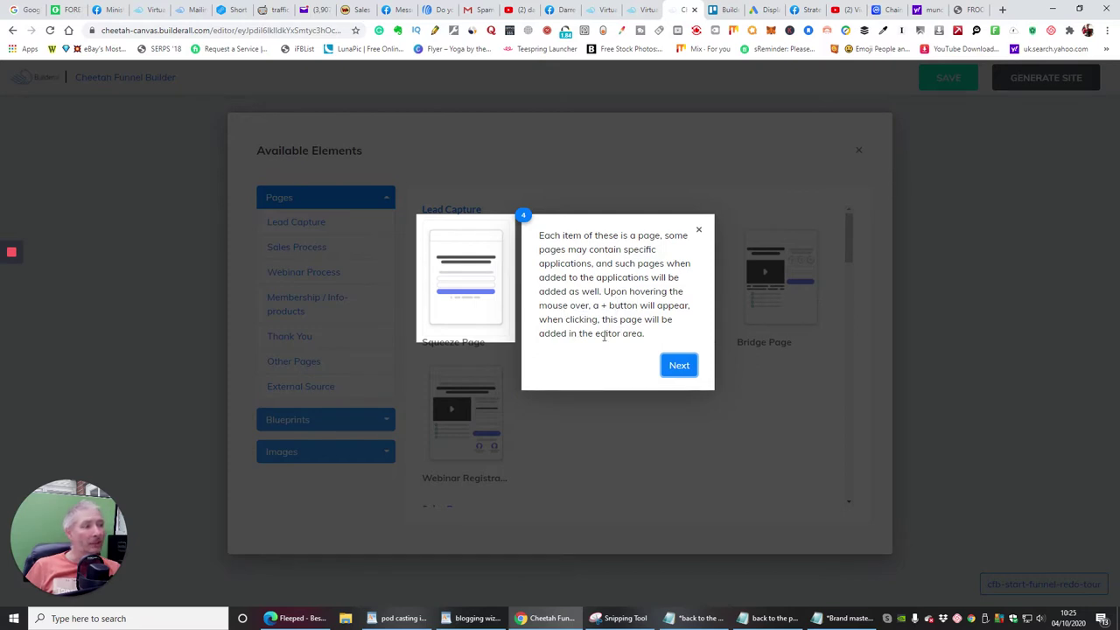
pyautogui.click(679, 366)
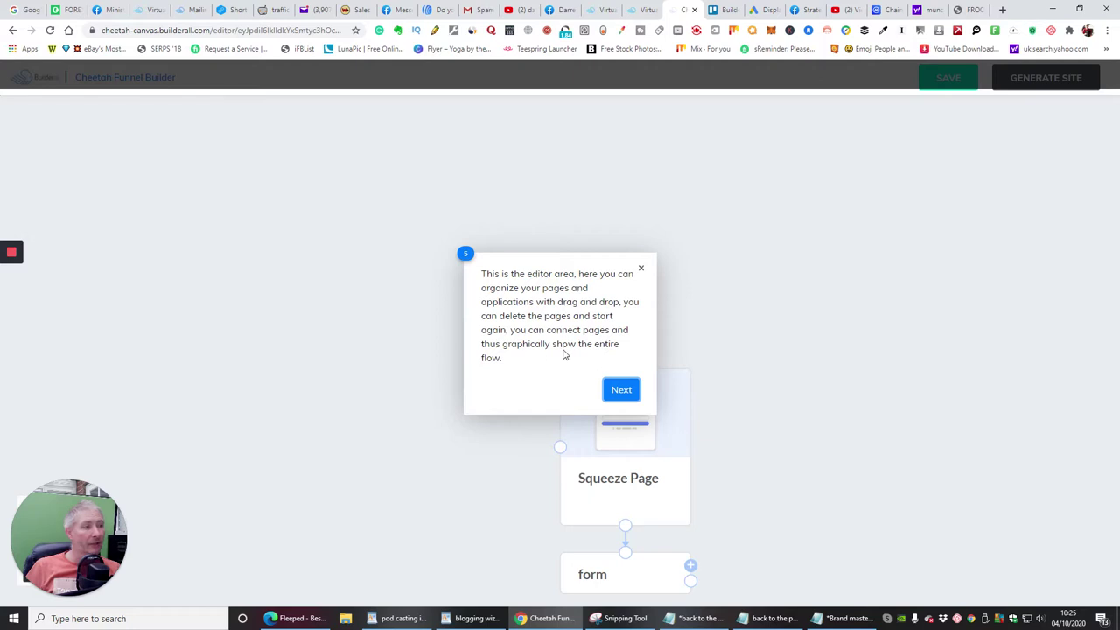
# - Go through the remaining tour hints on the editor area, zoom, page settings, adding pages and saving, and finish the tour
pyautogui.click(620, 391)
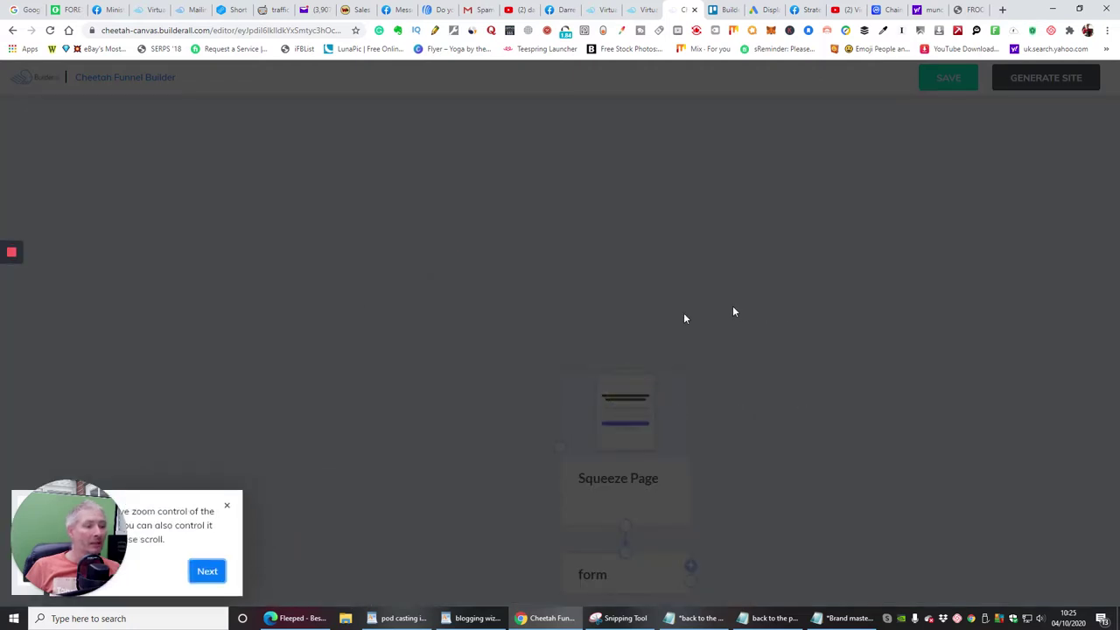
pyautogui.click(210, 573)
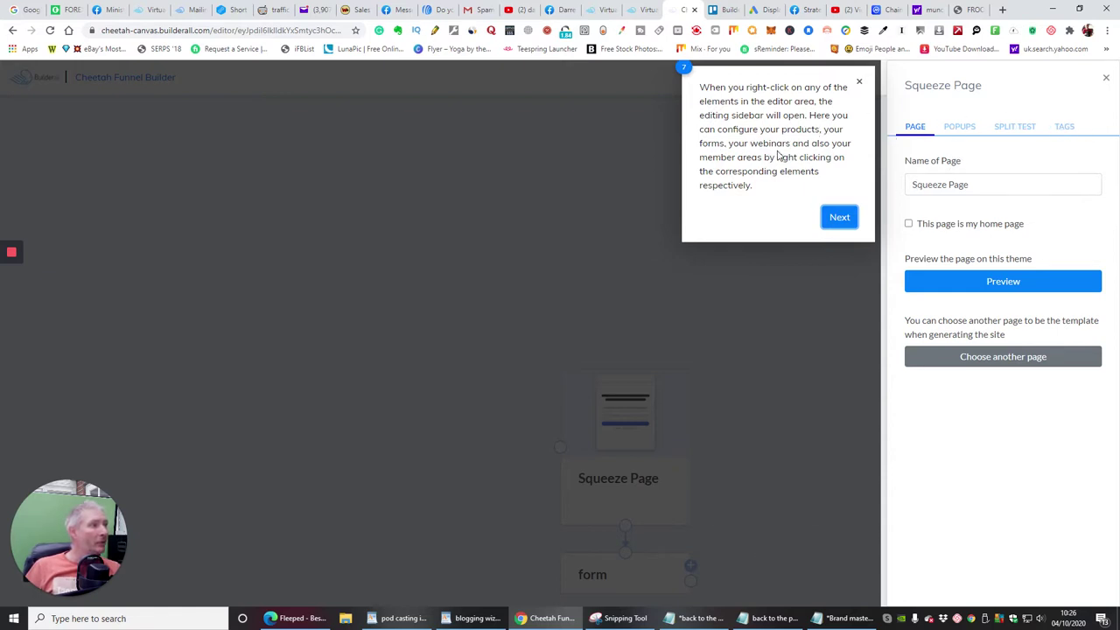
pyautogui.click(840, 219)
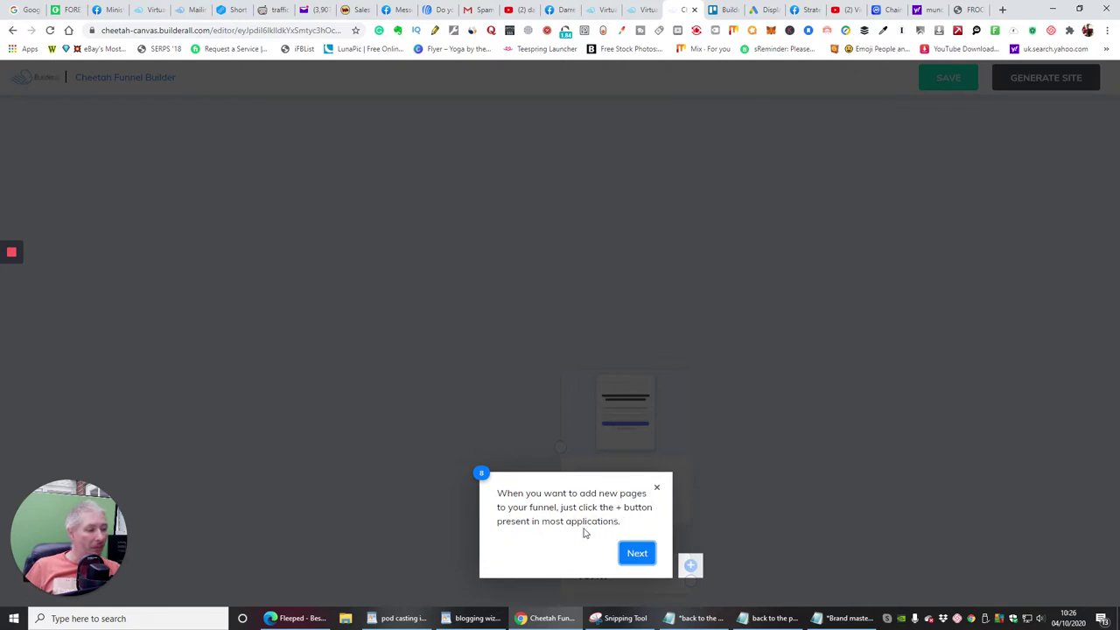
pyautogui.click(635, 552)
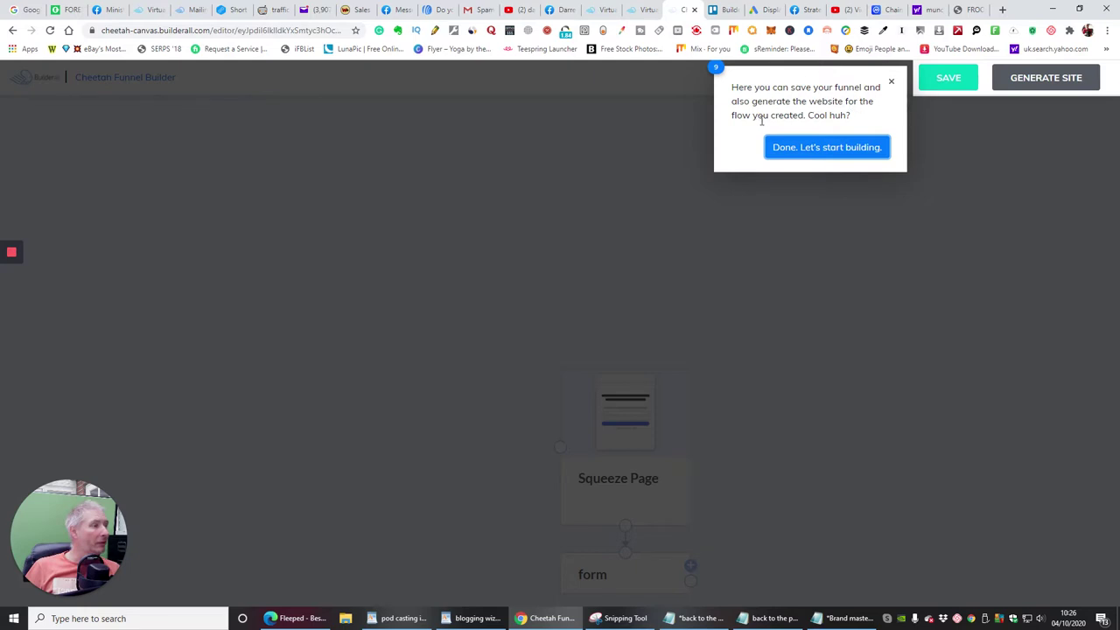
pyautogui.click(827, 146)
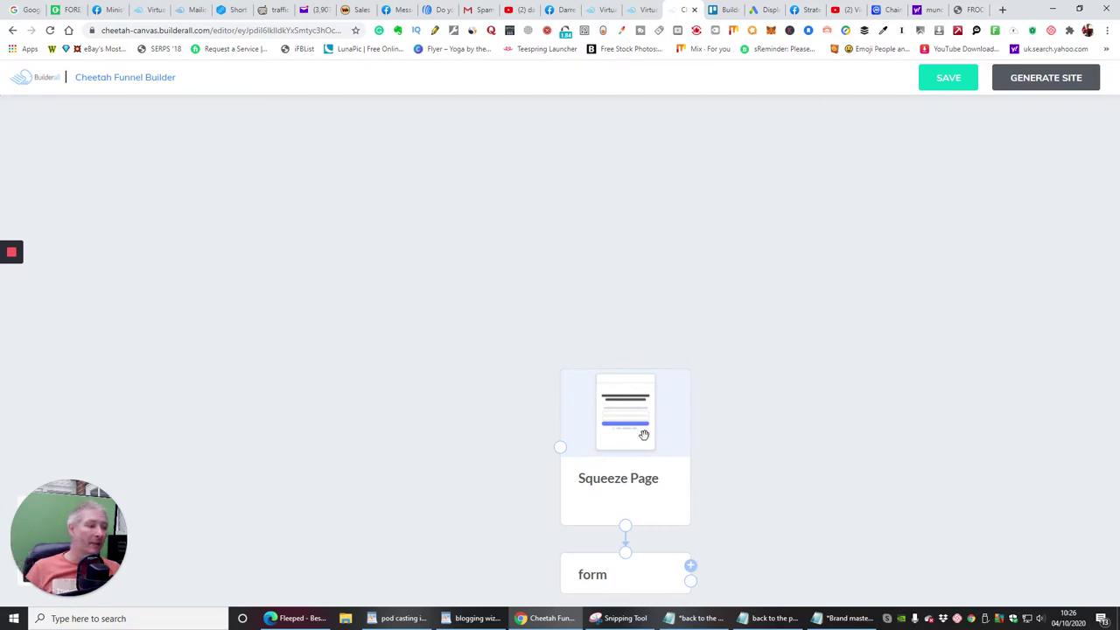
# - Move the Squeeze Page to the upper-left area of the canvas and place its connected form just below and right of it
pyautogui.moveTo(583, 407); pyautogui.dragTo(235, 216)
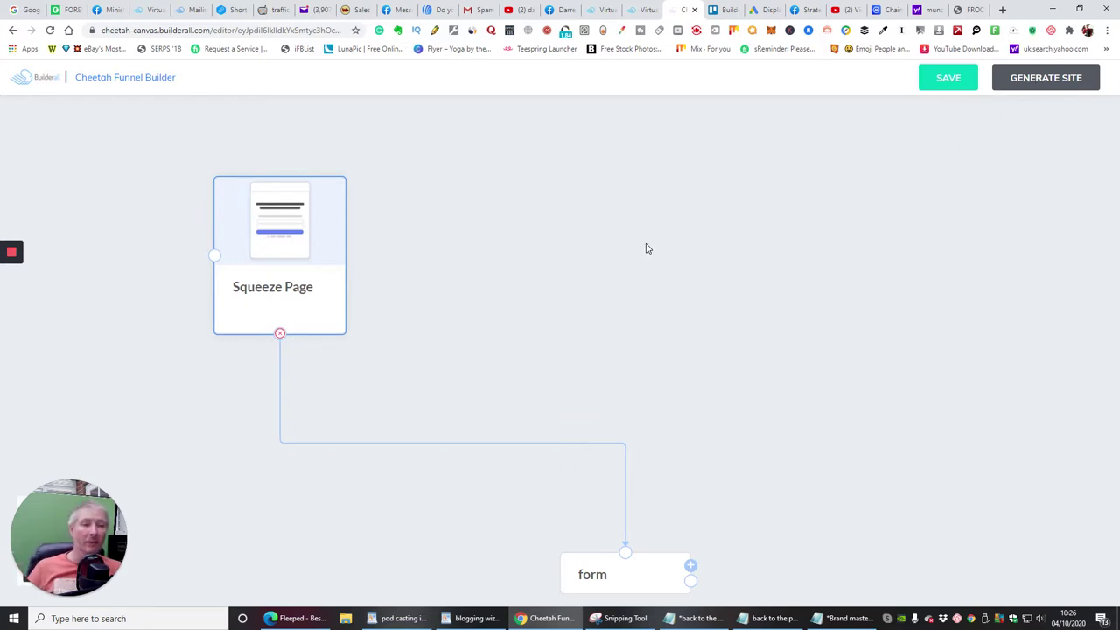
pyautogui.moveTo(642, 586); pyautogui.dragTo(549, 470)
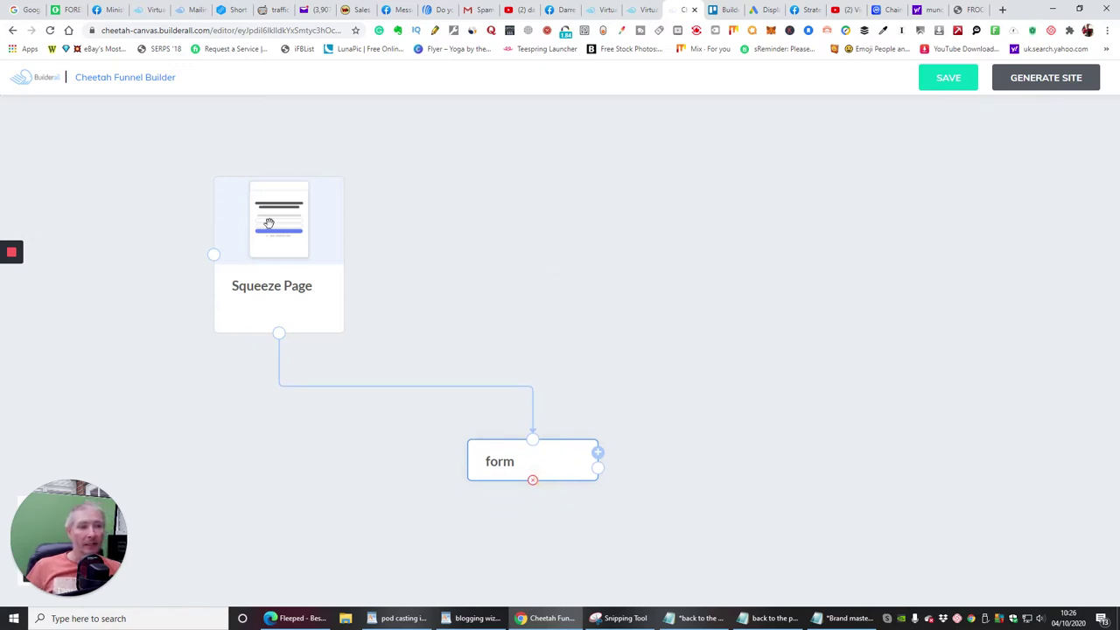
pyautogui.click(280, 238)
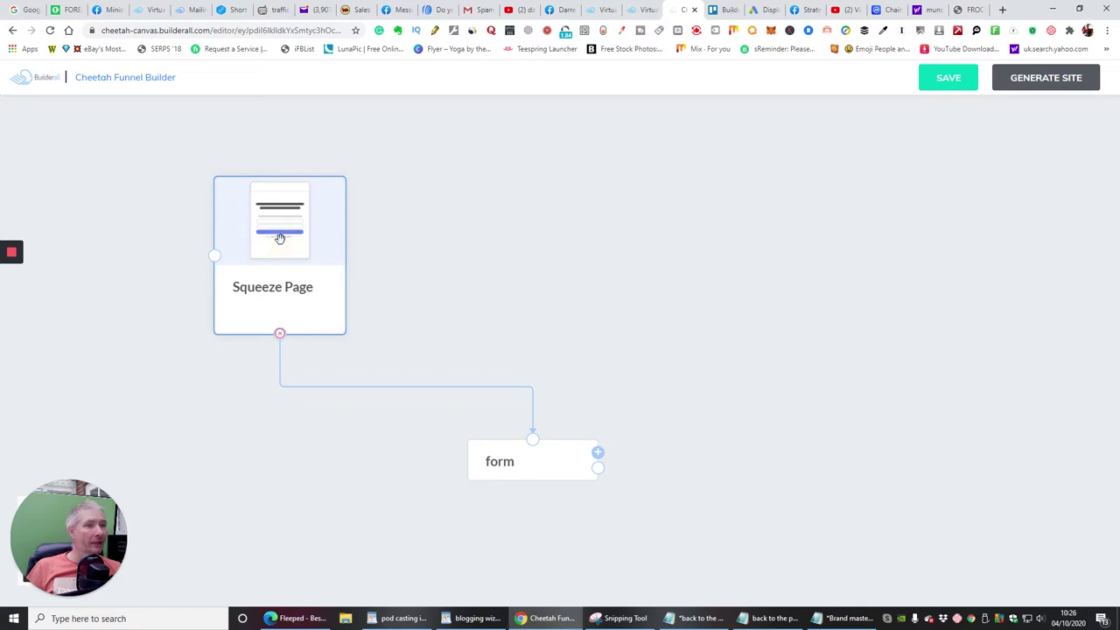
pyautogui.click(270, 289)
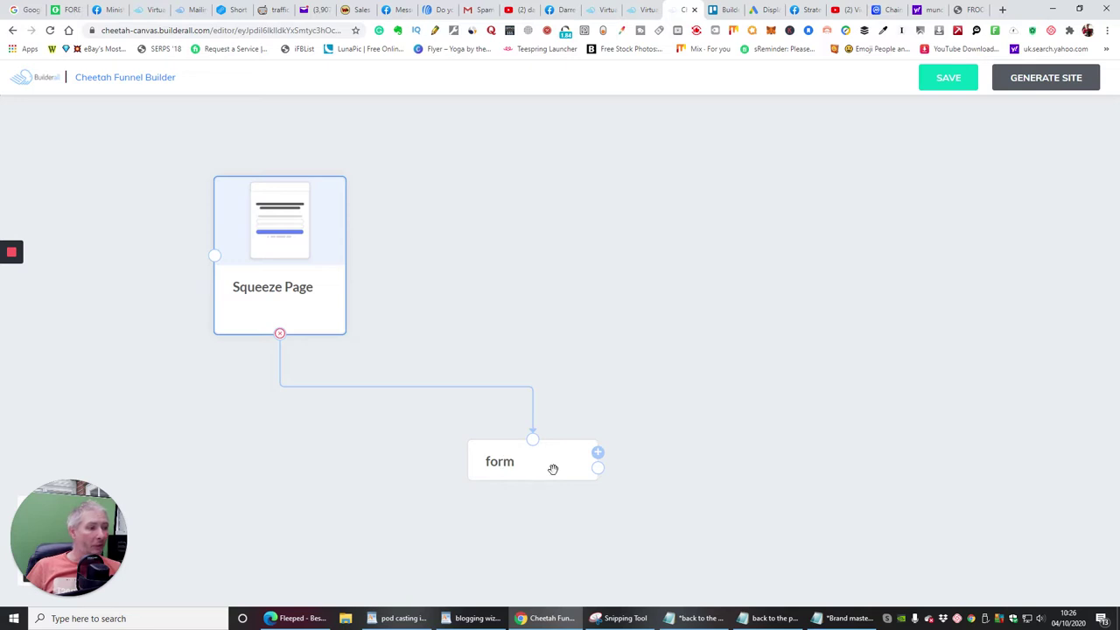
pyautogui.moveTo(554, 467); pyautogui.dragTo(420, 417)
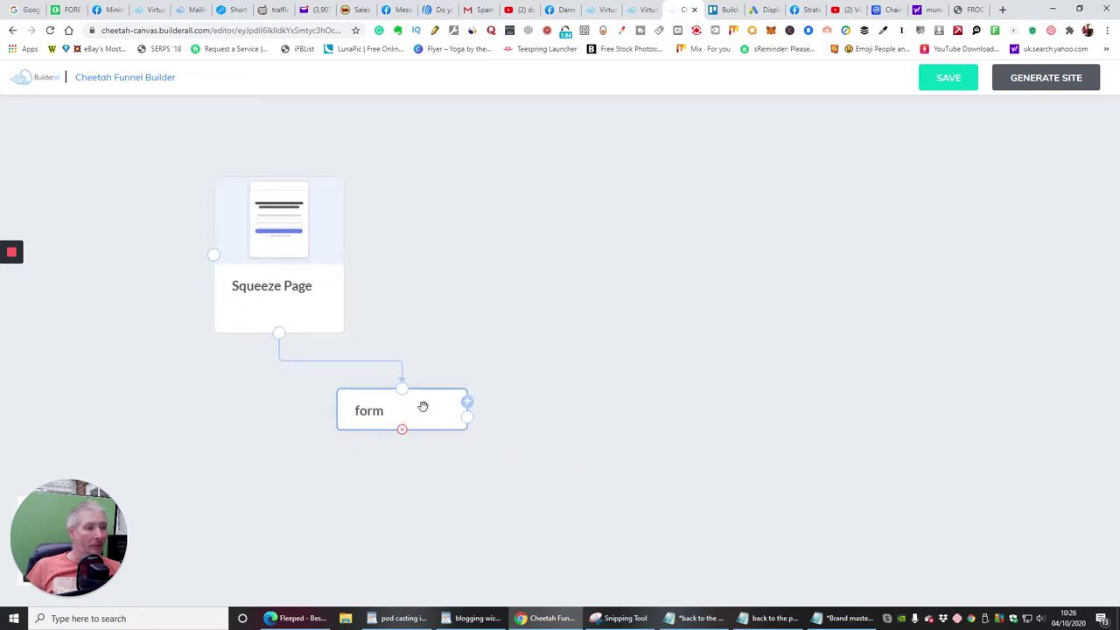
# - Add a Webinar Registration Page to the funnel from the Squeeze Page's form element
pyautogui.click(466, 401)
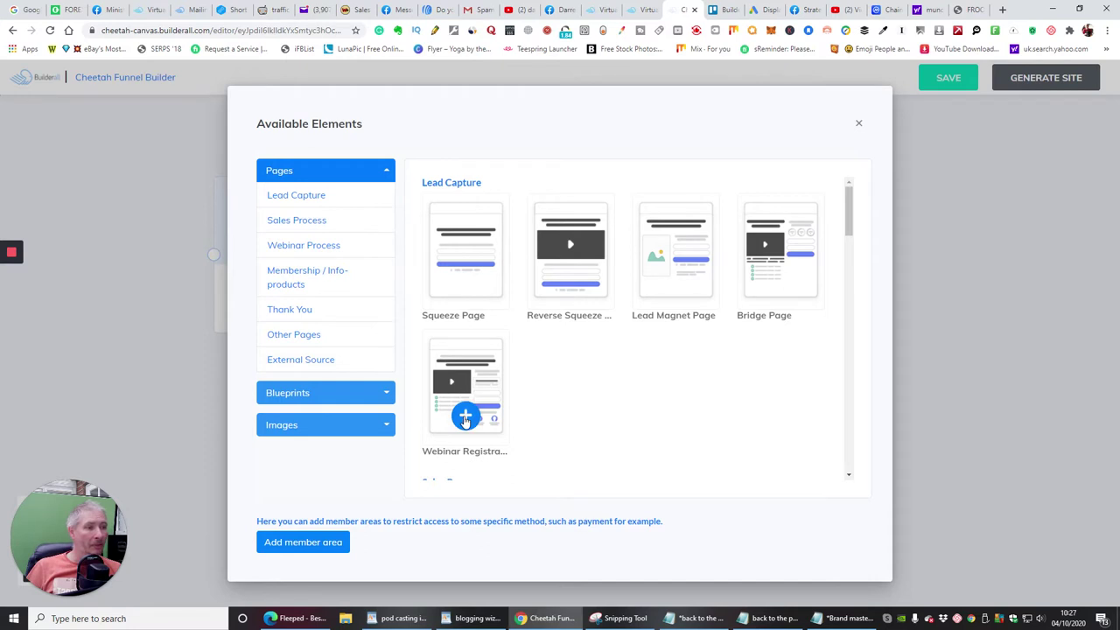
pyautogui.click(465, 417)
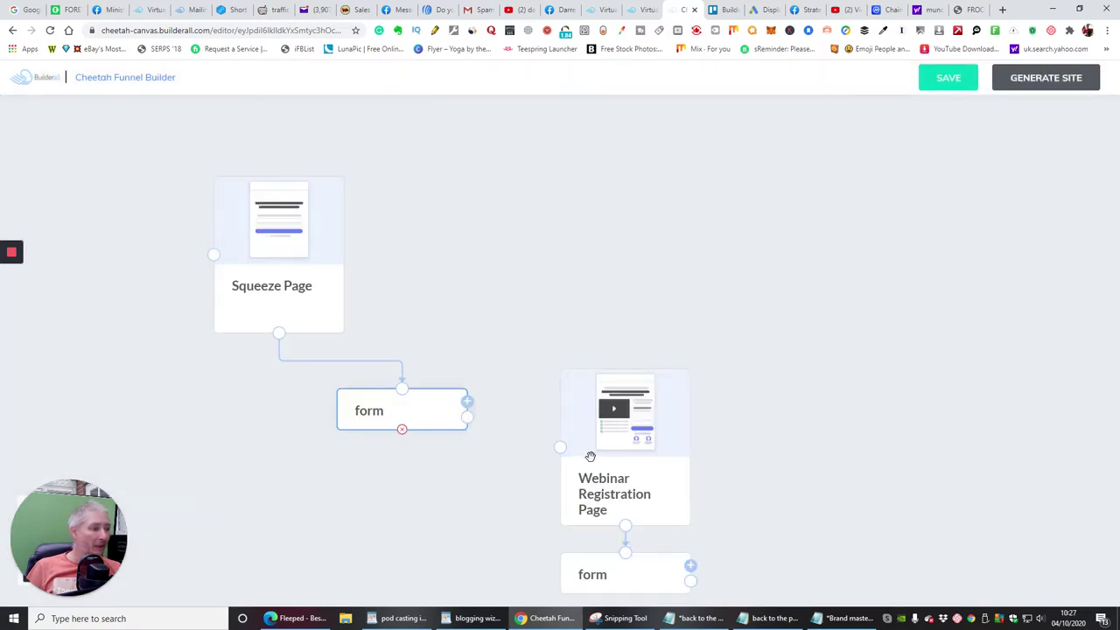
# - Place the Webinar Registration Page beside the Squeeze Page with its form beneath it, and link the Squeeze Page's form to it
pyautogui.moveTo(593, 460); pyautogui.dragTo(612, 253)
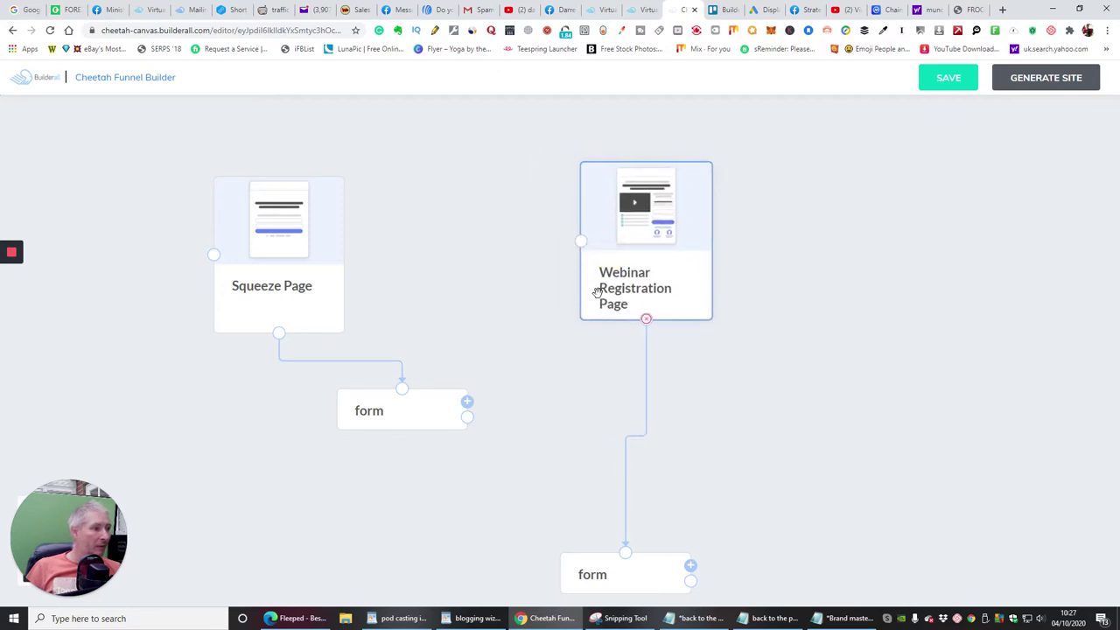
pyautogui.moveTo(623, 577); pyautogui.dragTo(648, 401)
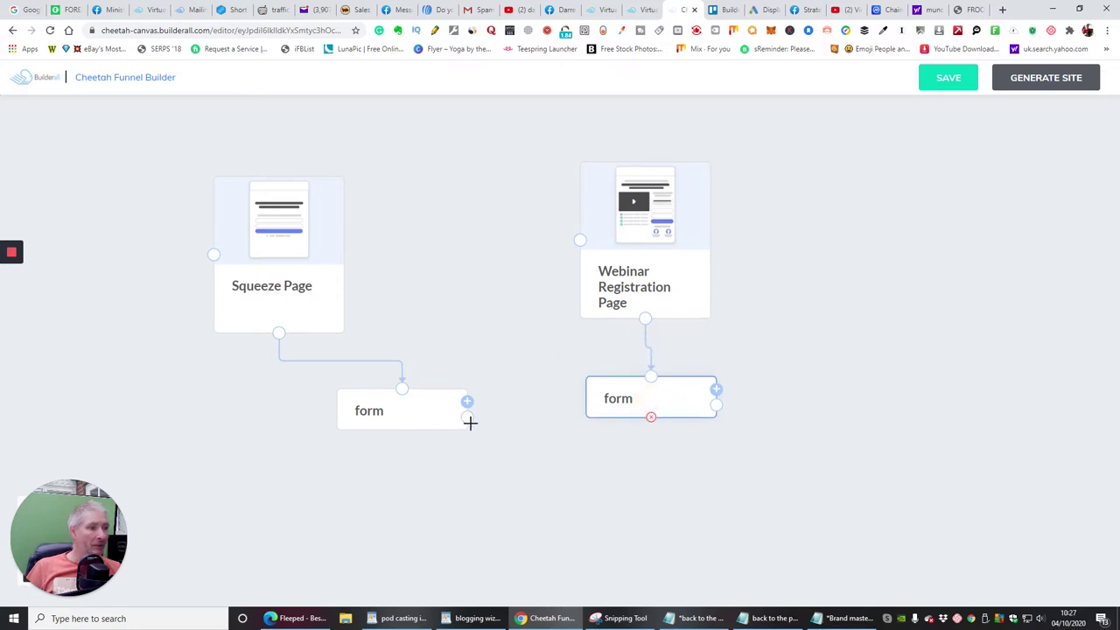
pyautogui.moveTo(470, 420); pyautogui.dragTo(582, 241)
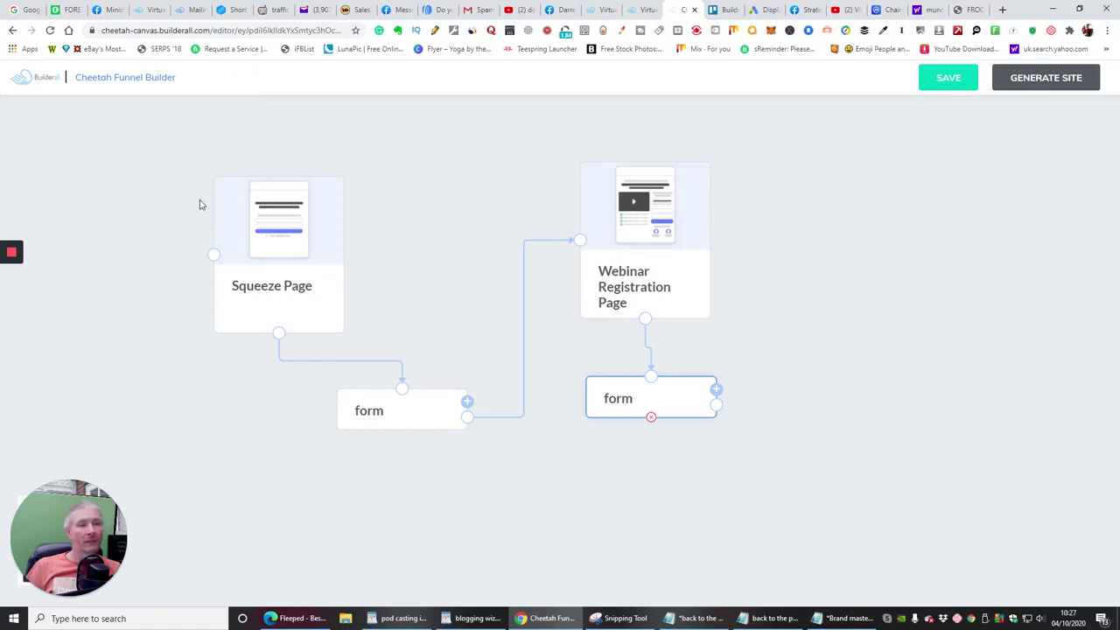
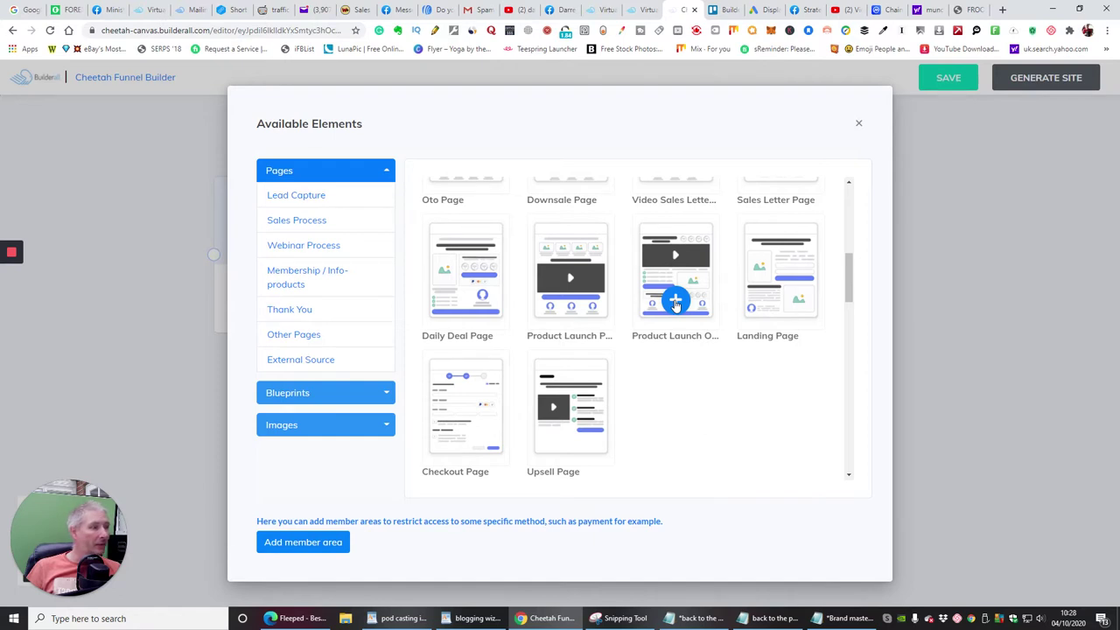
# - Add a Product Launch Order Page and link the Webinar Registration Page's form to it after moving that form clear of the page
pyautogui.click(674, 302)
pyautogui.scroll(-5, 834, 267)
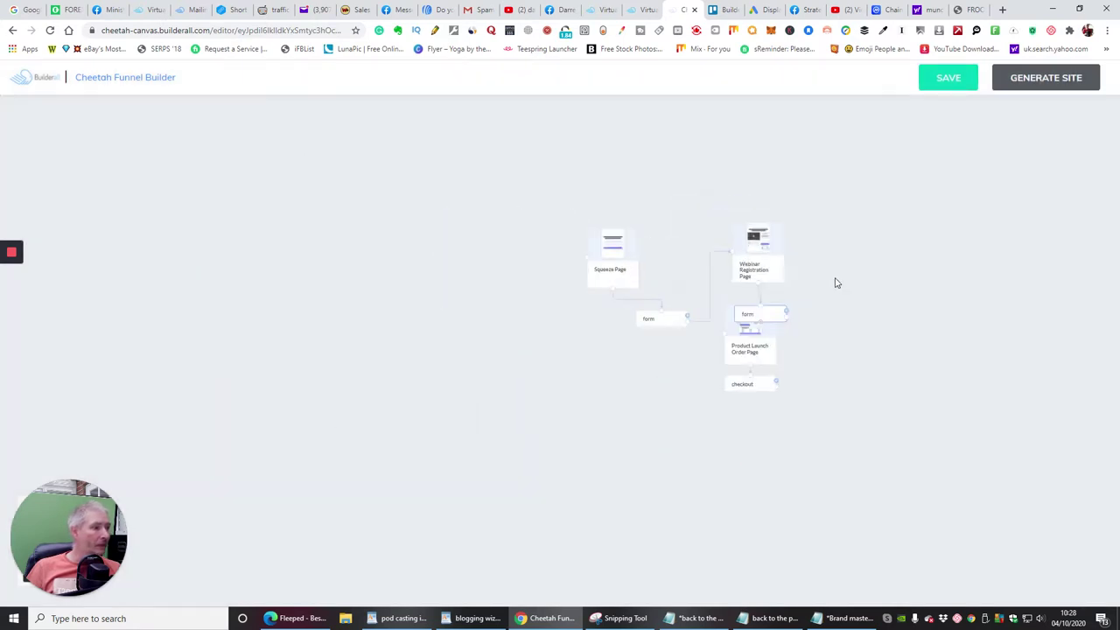
pyautogui.scroll(5, 831, 280)
pyautogui.scroll(-6, 822, 278)
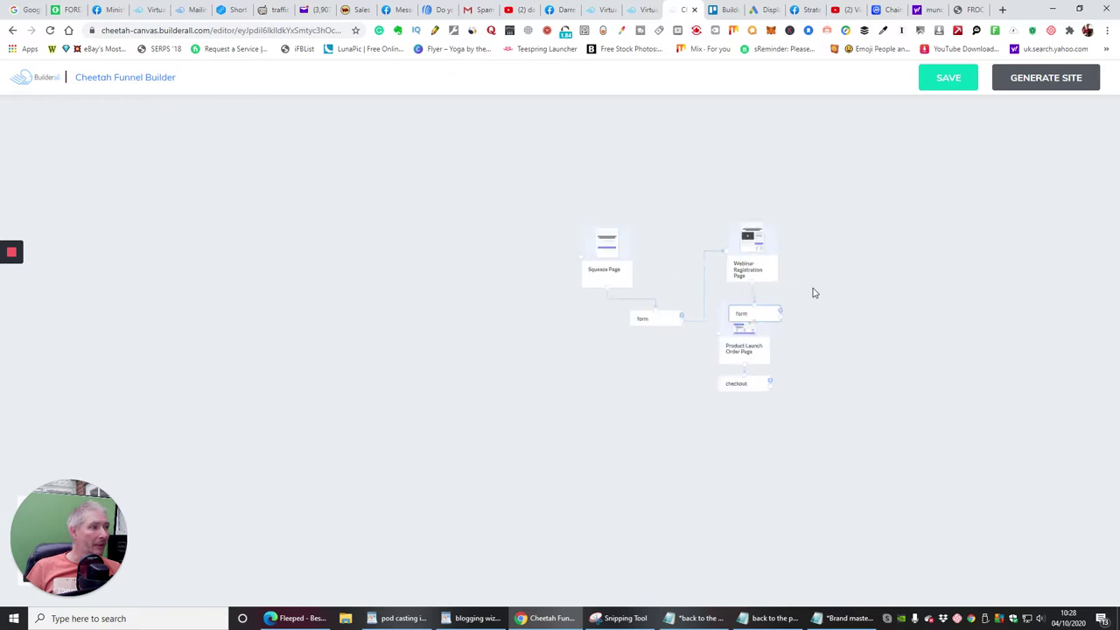
pyautogui.scroll(4, 811, 292)
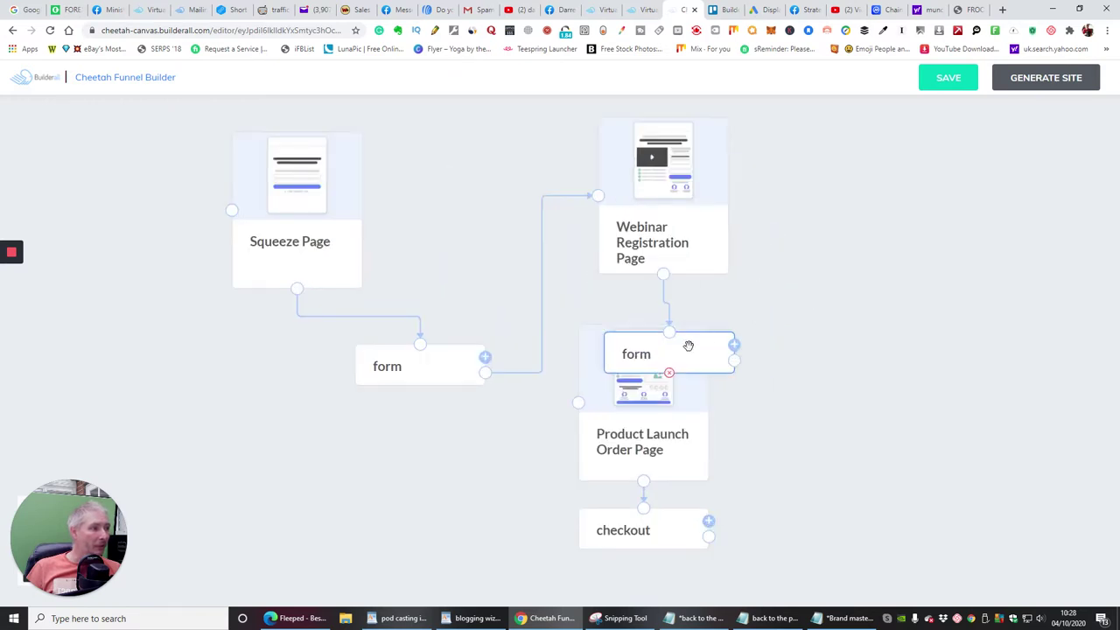
pyautogui.moveTo(689, 345); pyautogui.dragTo(840, 204)
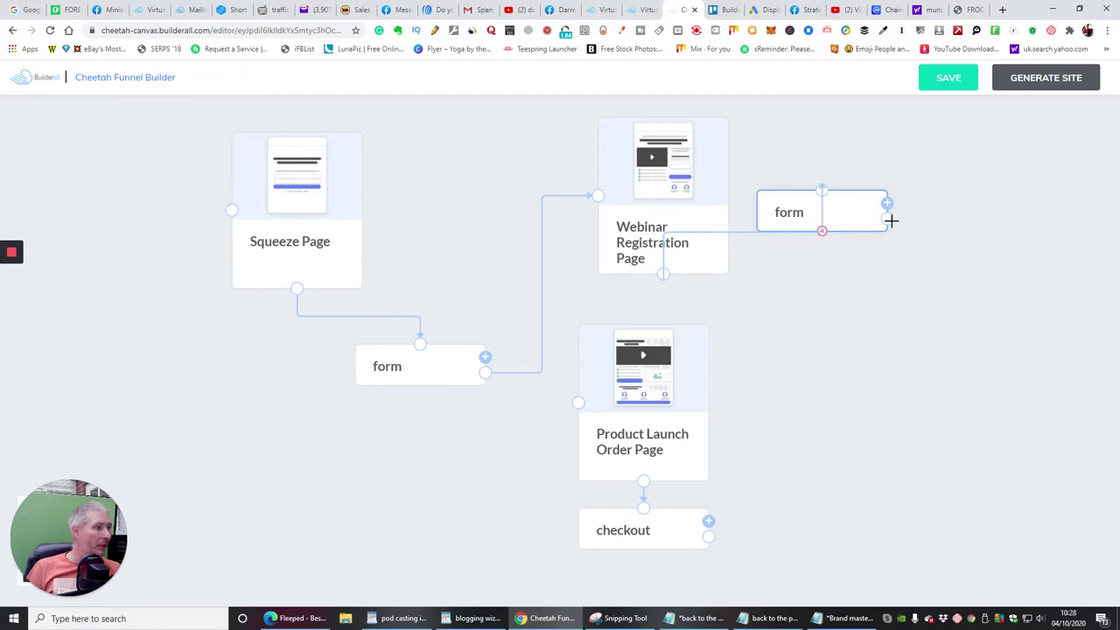
pyautogui.moveTo(888, 219); pyautogui.dragTo(578, 401)
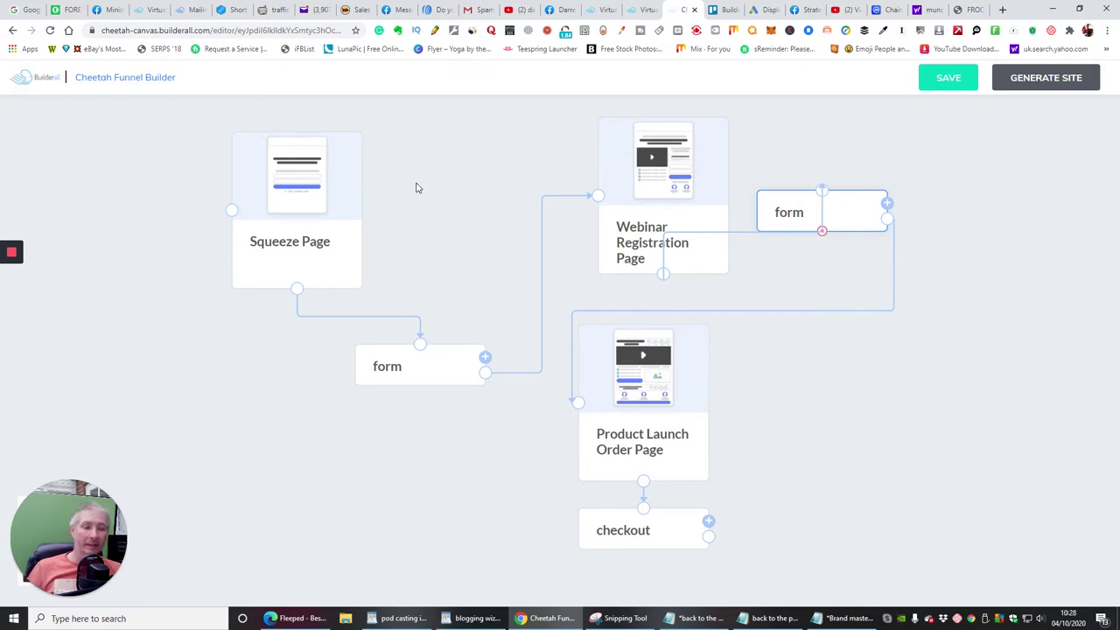
# - Arrange the Squeeze, Webinar Registration and Product Launch Order pages in one row, with each form or checkout directly beneath its page
pyautogui.moveTo(343, 230); pyautogui.dragTo(198, 210)
pyautogui.moveTo(426, 376); pyautogui.dragTo(166, 391)
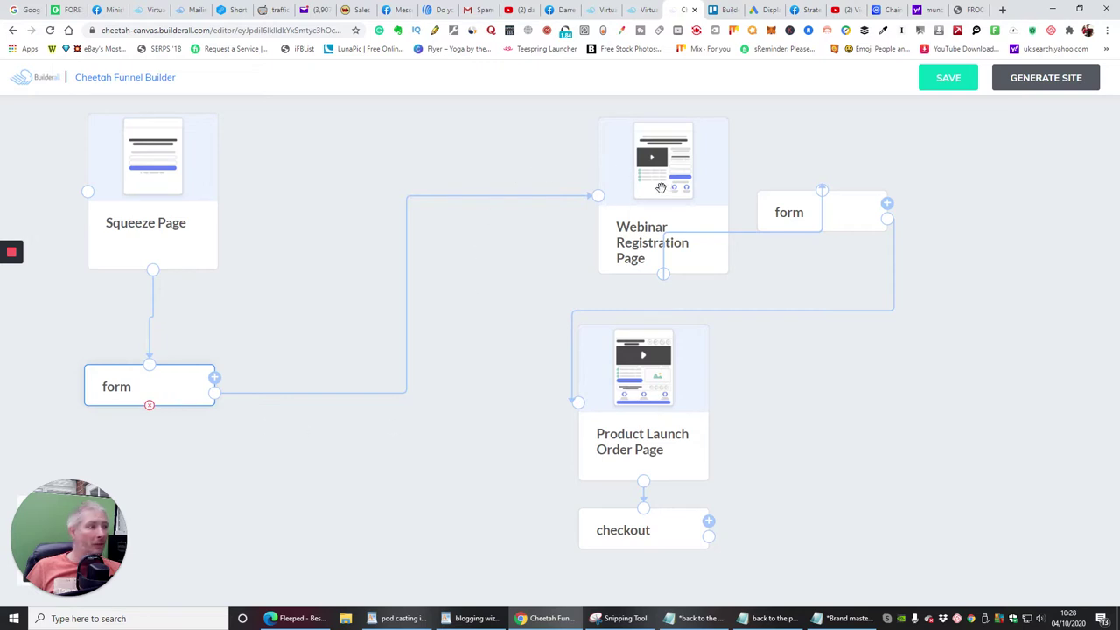
pyautogui.moveTo(621, 210); pyautogui.dragTo(295, 207)
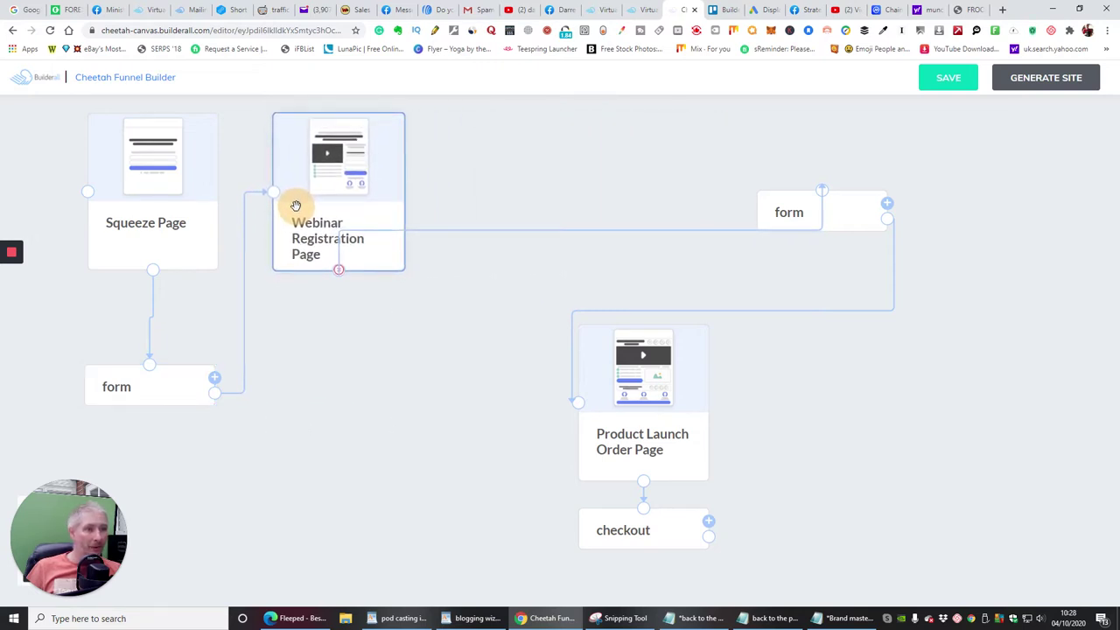
pyautogui.click(826, 215)
pyautogui.moveTo(835, 213); pyautogui.dragTo(348, 382)
pyautogui.moveTo(606, 382); pyautogui.dragTo(479, 169)
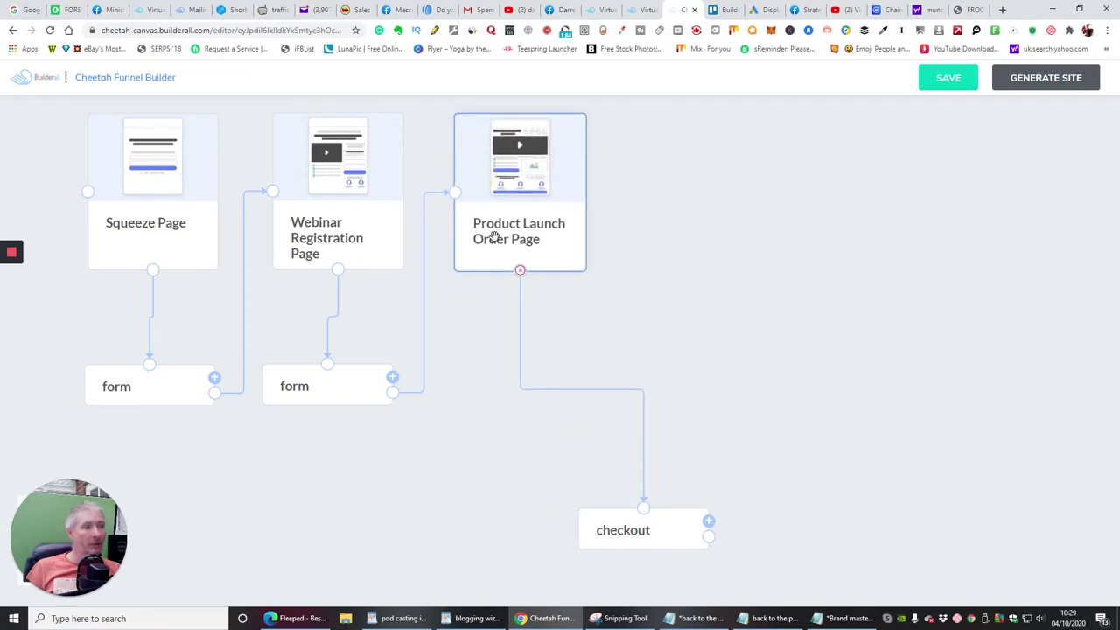
pyautogui.moveTo(677, 530); pyautogui.dragTo(551, 386)
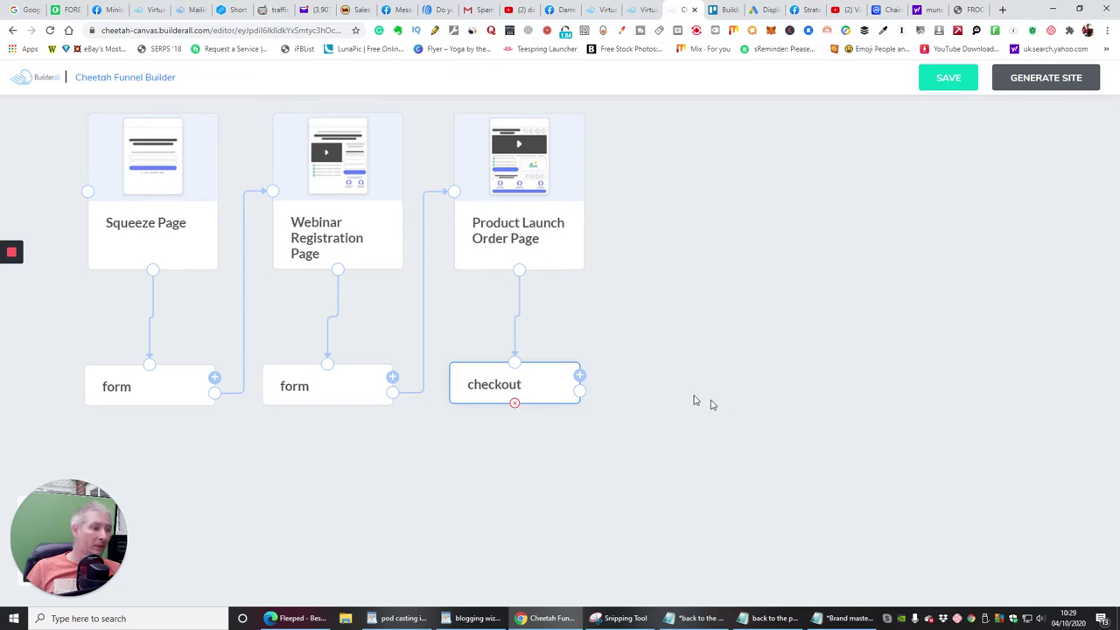
# - Add an Upsell Page to the row, link its checkout to the order page's checkout, and place its checkout directly beneath it
pyautogui.click(579, 376)
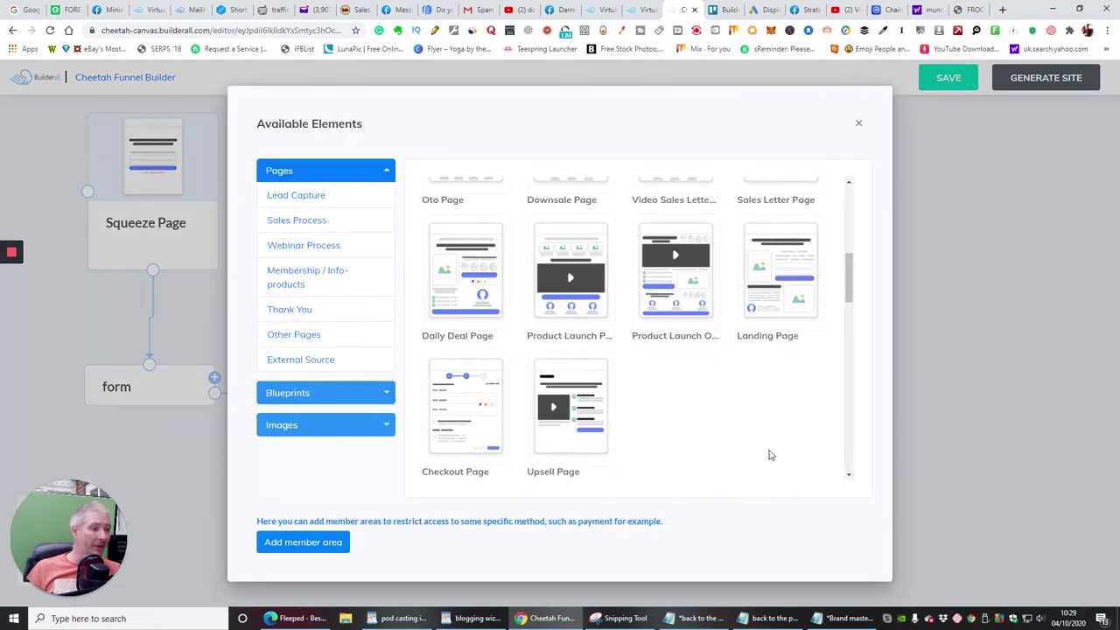
pyautogui.click(570, 429)
pyautogui.moveTo(669, 443); pyautogui.dragTo(726, 242)
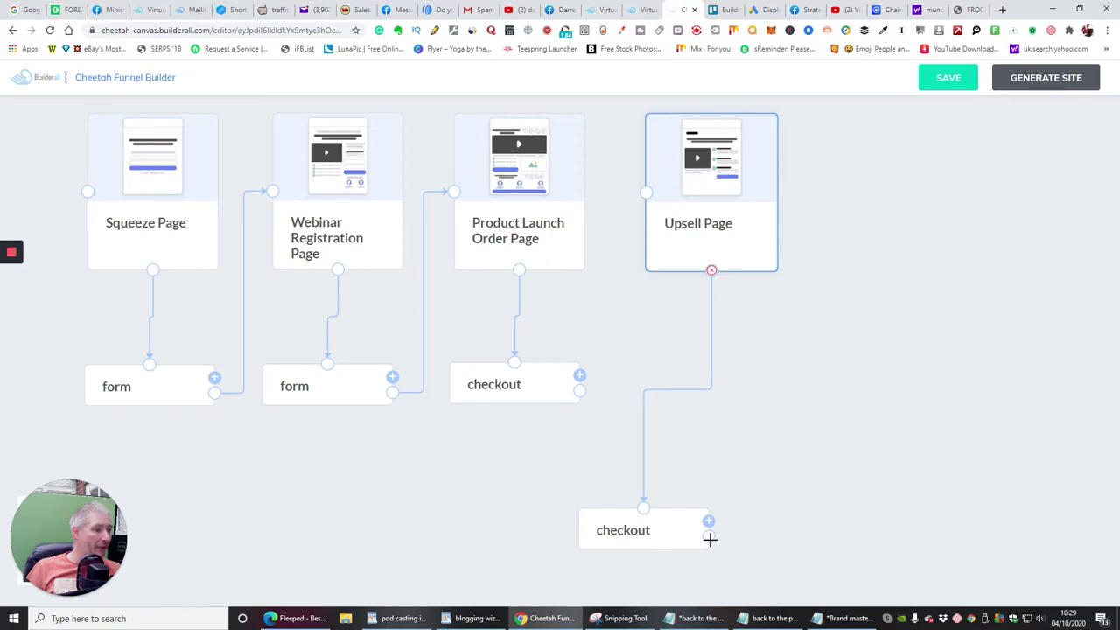
pyautogui.moveTo(708, 539); pyautogui.dragTo(516, 363)
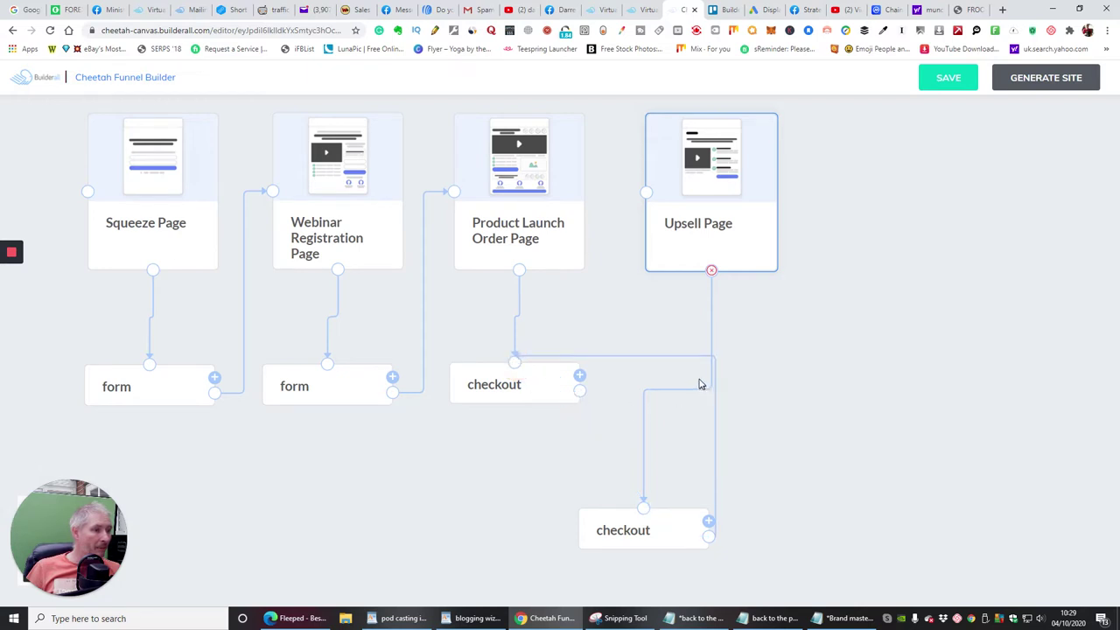
pyautogui.moveTo(657, 535); pyautogui.dragTo(725, 390)
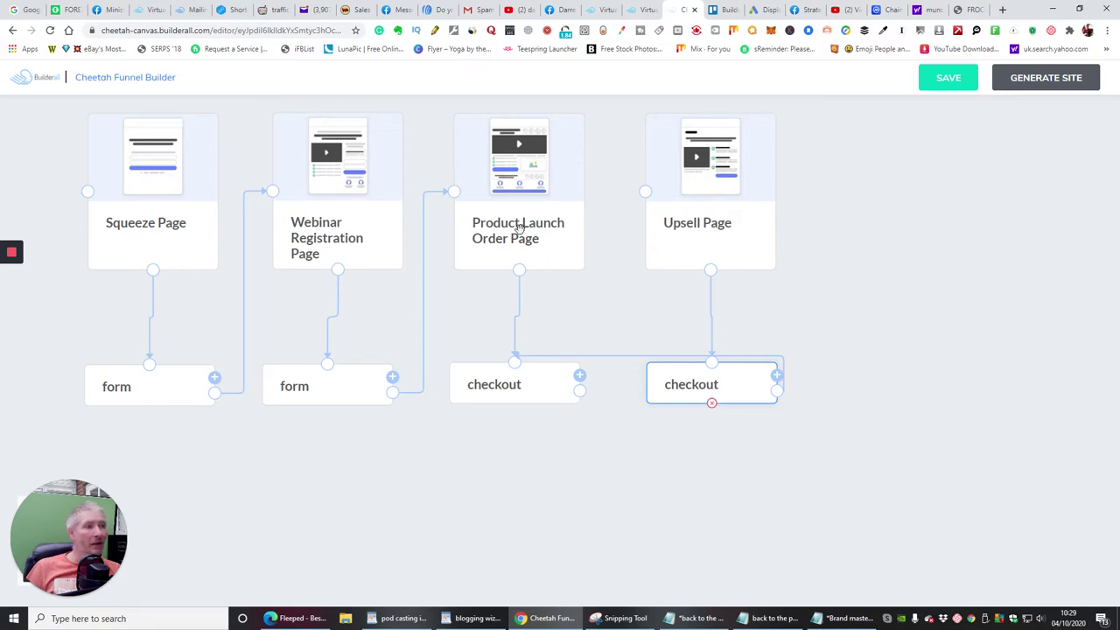
# - Try to reroute the link between the two checkouts to the output of the Product Launch Order Page's checkout
pyautogui.click(520, 359)
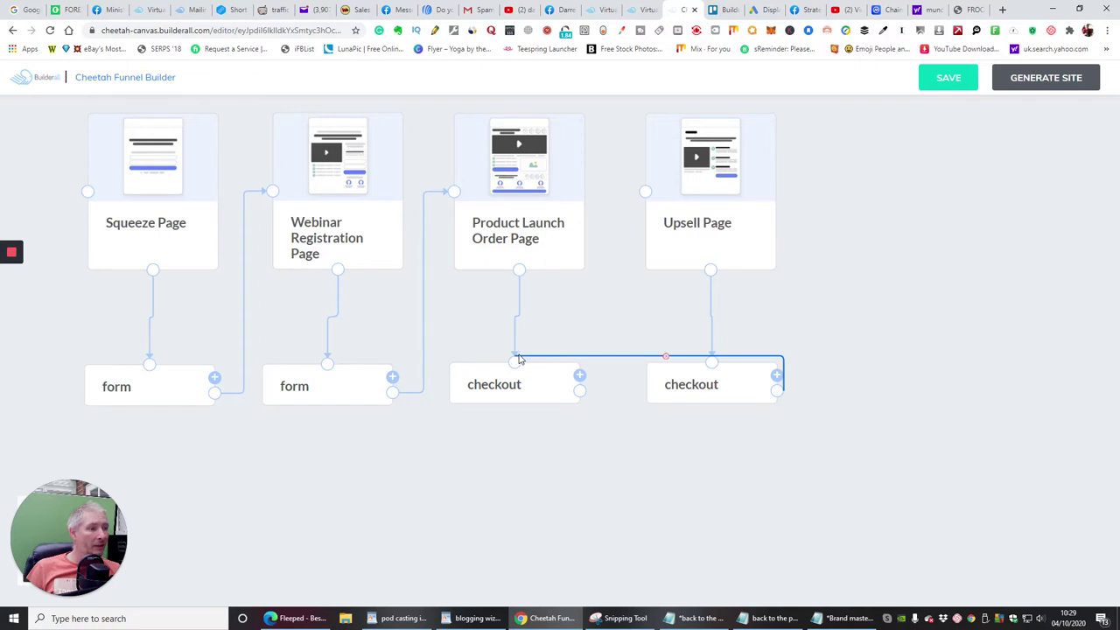
pyautogui.moveTo(520, 359)
pyautogui.mouseDown()
pyautogui.moveTo(587, 362)
pyautogui.moveTo(515, 358)
pyautogui.mouseUp()
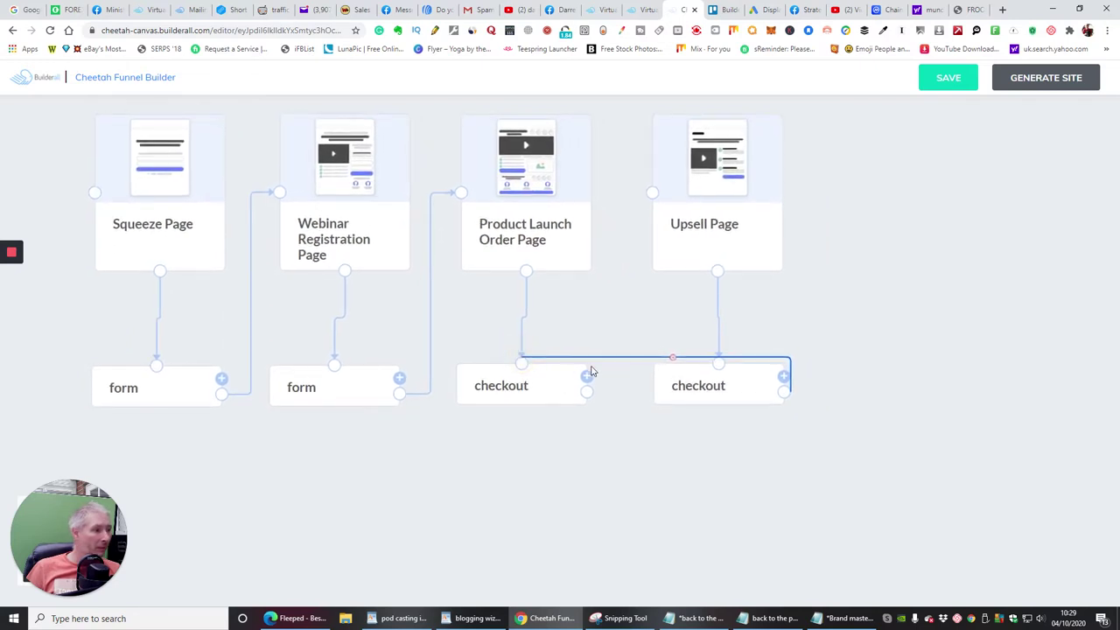
pyautogui.click(673, 360)
pyautogui.moveTo(784, 394); pyautogui.dragTo(589, 396)
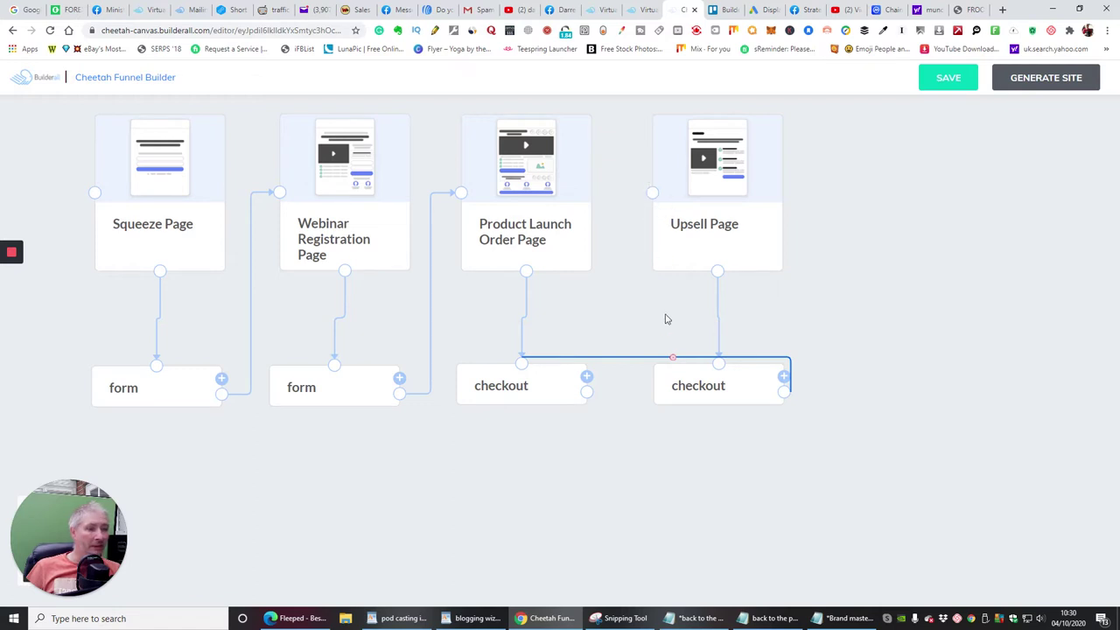
# - Delete the Upsell Page together with its checkout and the link between the two checkouts
pyautogui.click(681, 206)
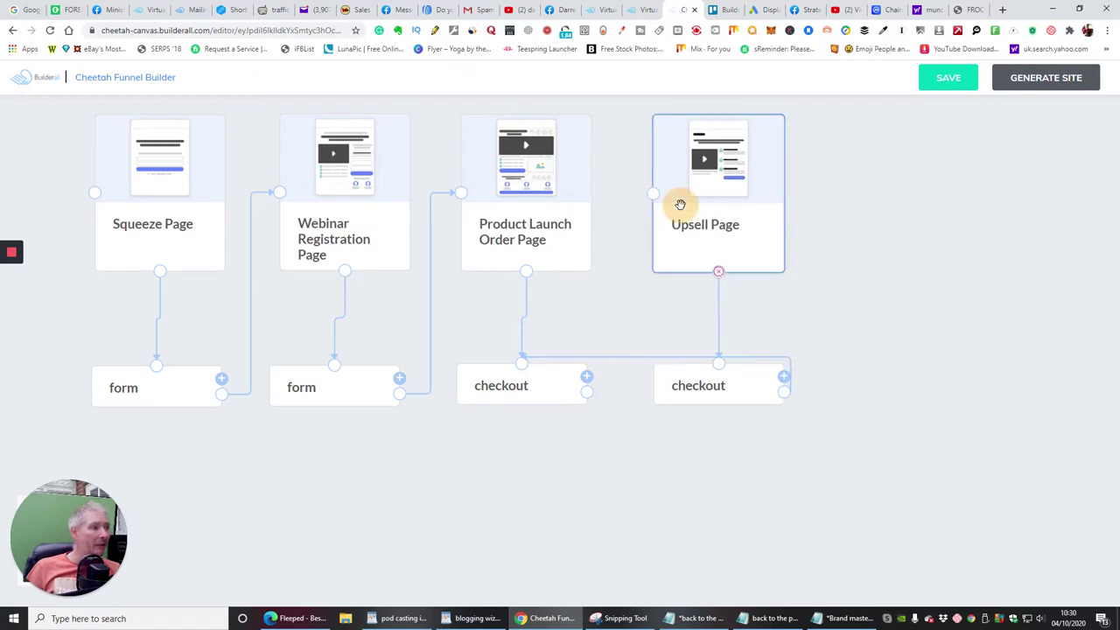
pyautogui.press('Delete')
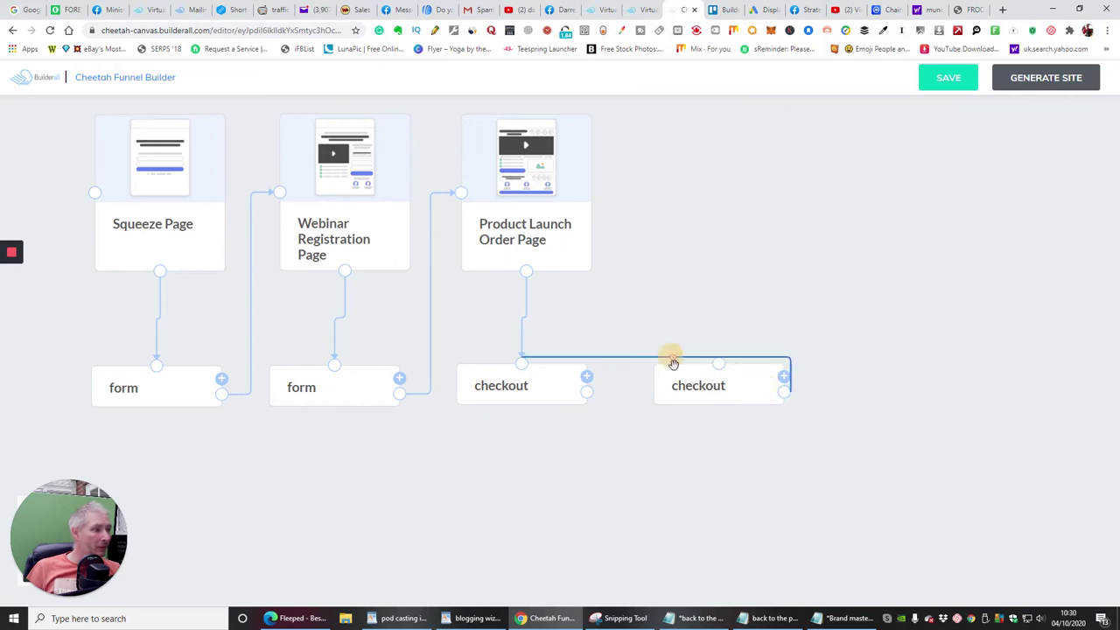
pyautogui.hotkey('ctrl', 'z')
pyautogui.click(743, 385)
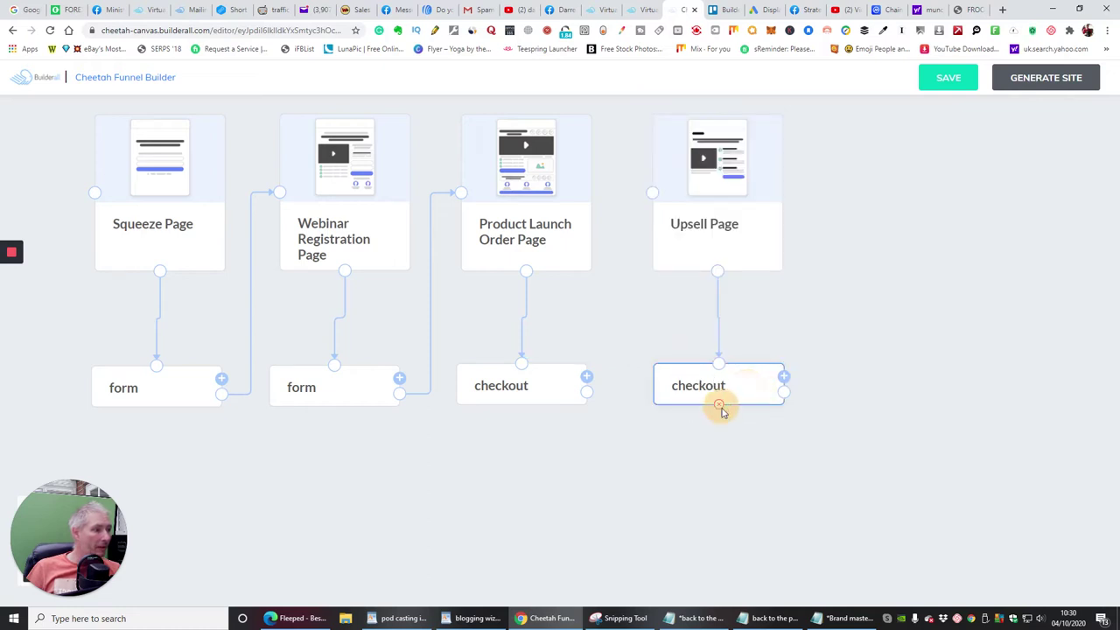
pyautogui.press('Delete')
pyautogui.click(691, 237)
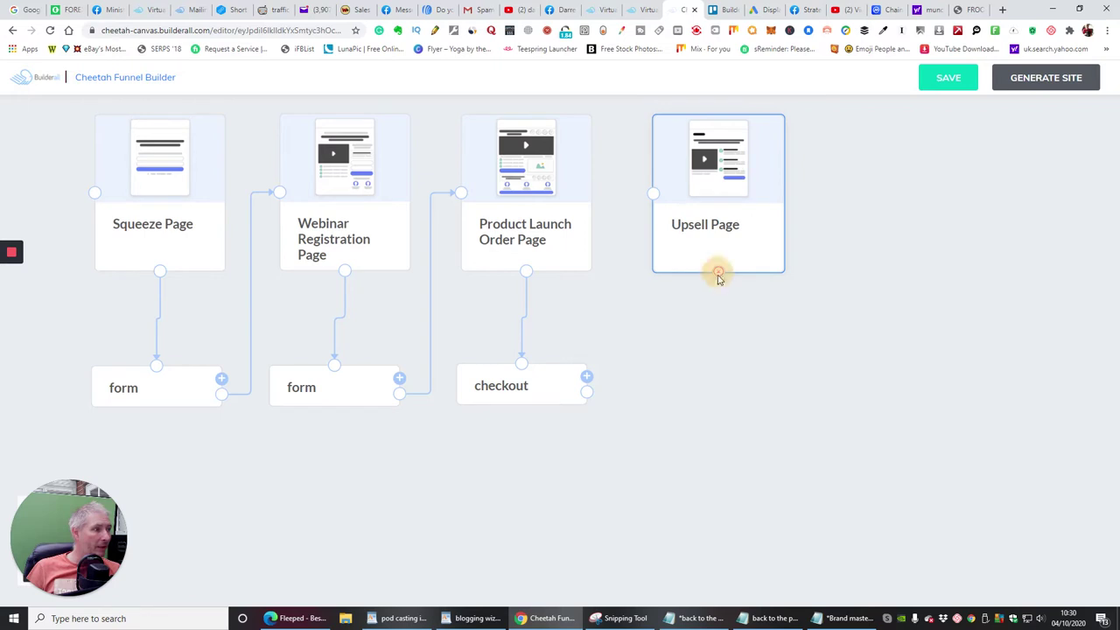
pyautogui.click(719, 272)
# - Delete the Product Launch Order Page and its checkout from the funnel
pyautogui.click(545, 381)
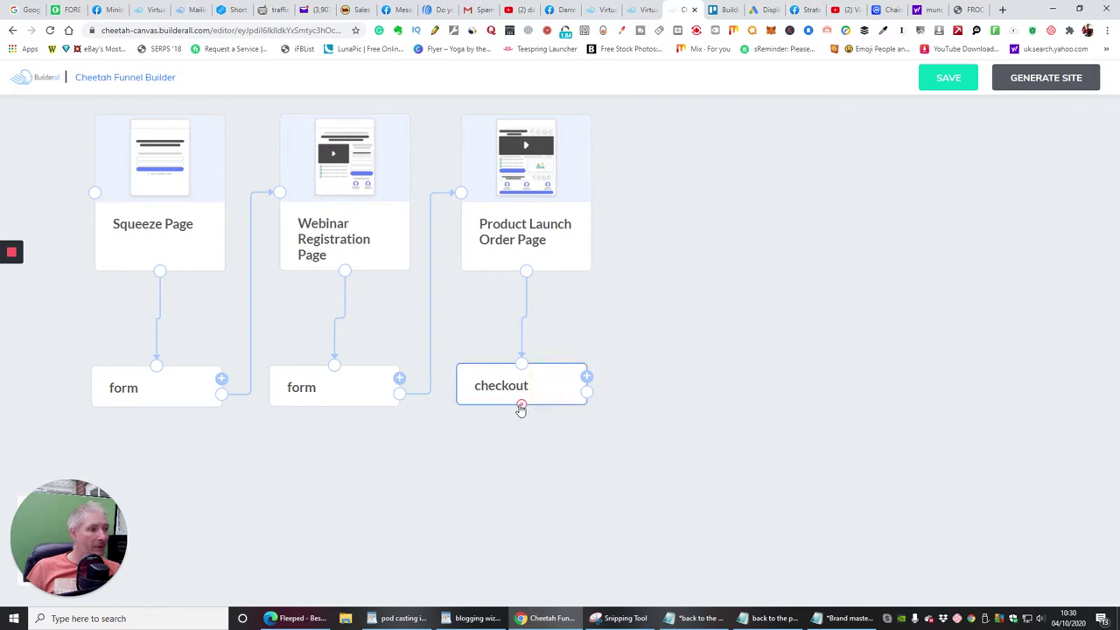
pyautogui.click(520, 407)
pyautogui.click(564, 253)
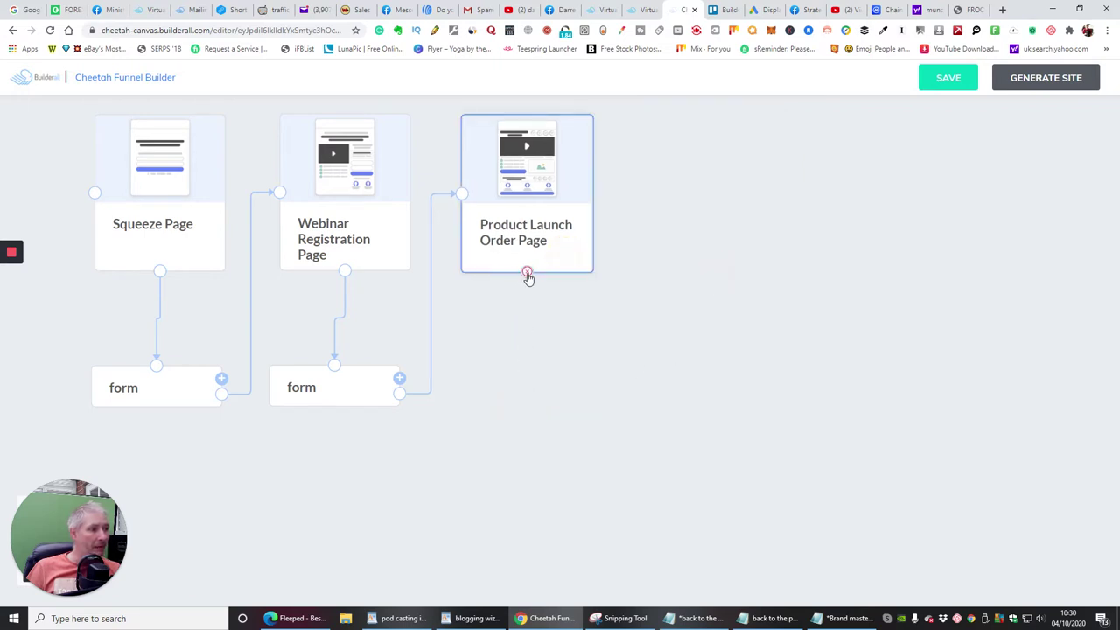
pyautogui.click(527, 273)
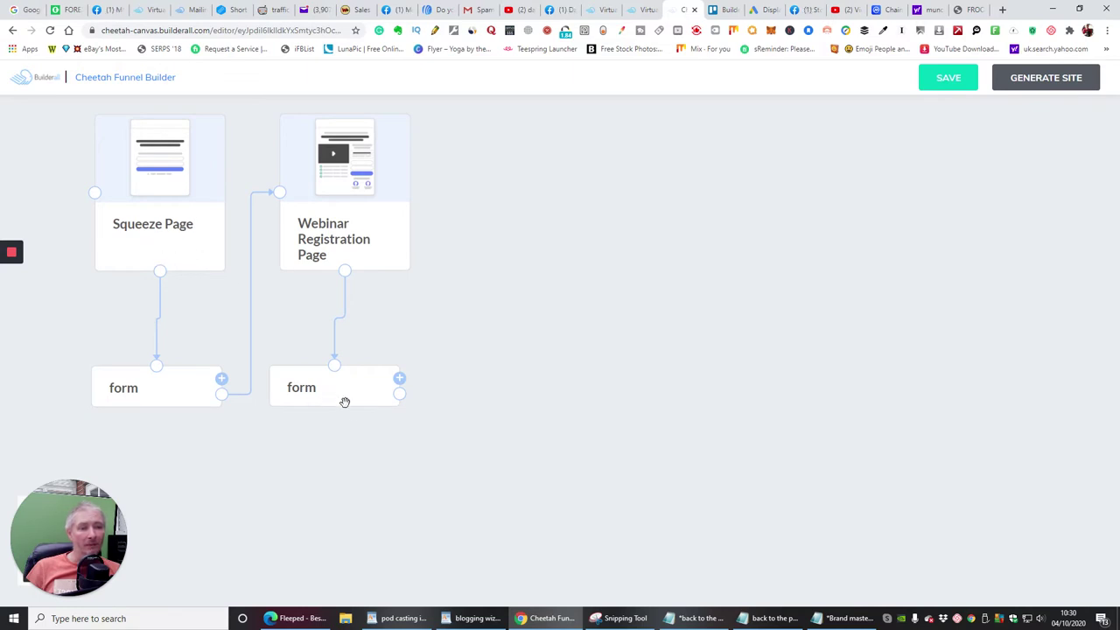
# - Open the available elements from the Webinar Registration Page's form
pyautogui.click(399, 378)
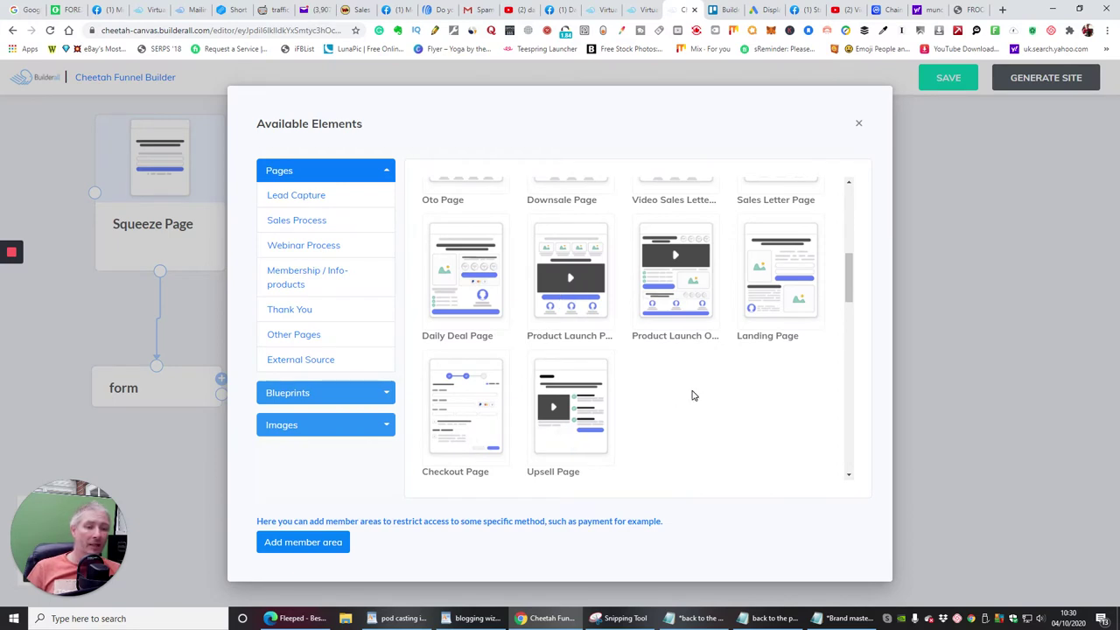
# - Switch to YouTube, search for "food" and display the filter options for the results
pyautogui.click(520, 10)
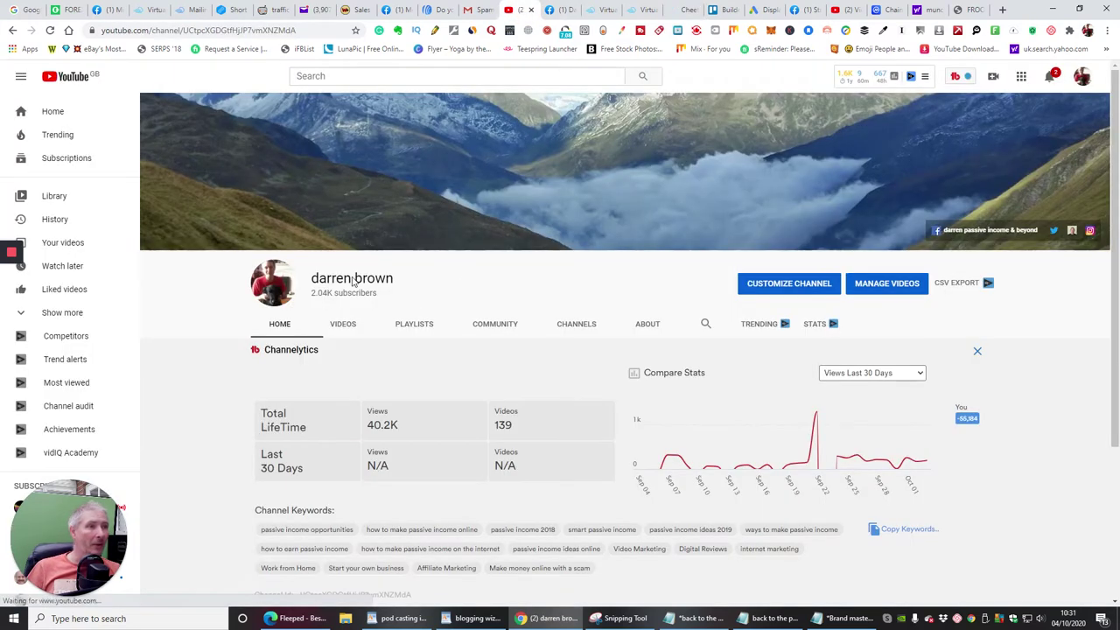
pyautogui.click(534, 75)
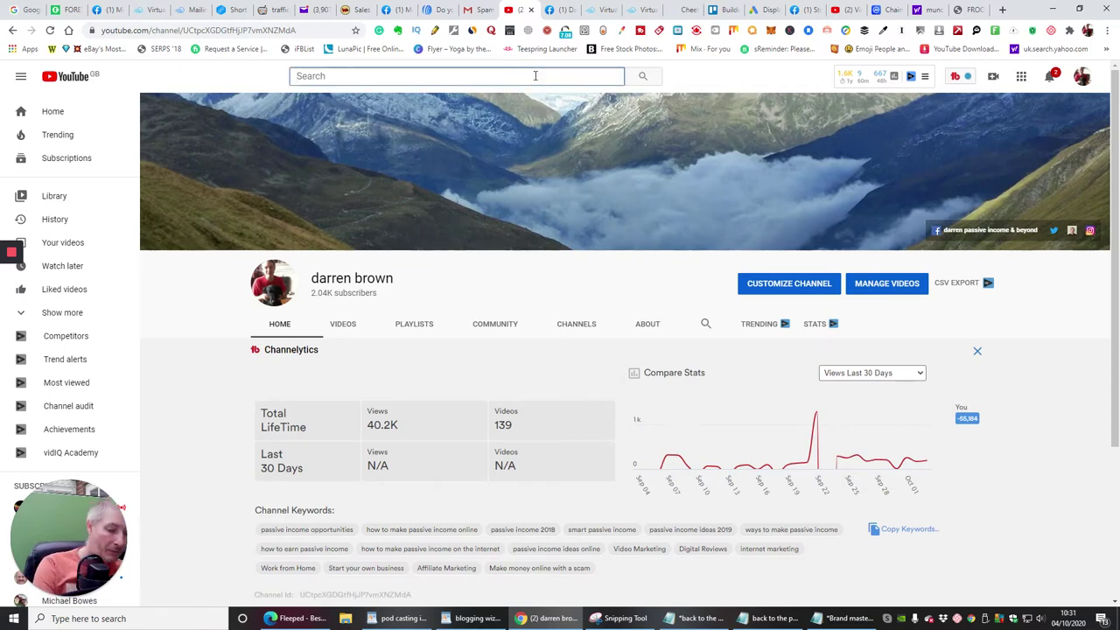
pyautogui.write('food')
pyautogui.press('Return')
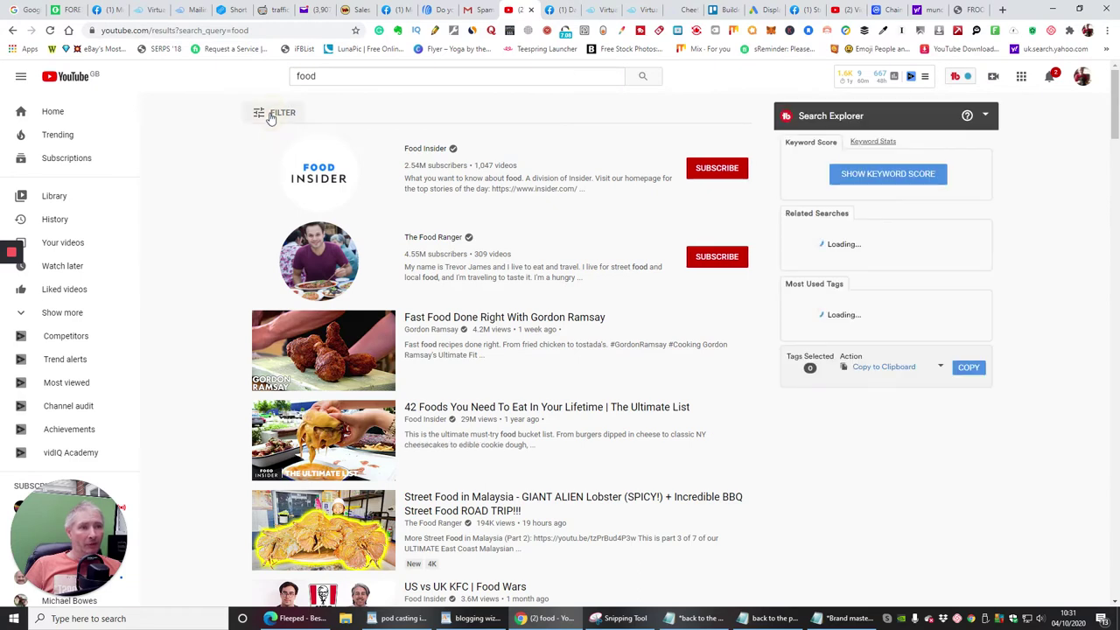
pyautogui.click(270, 114)
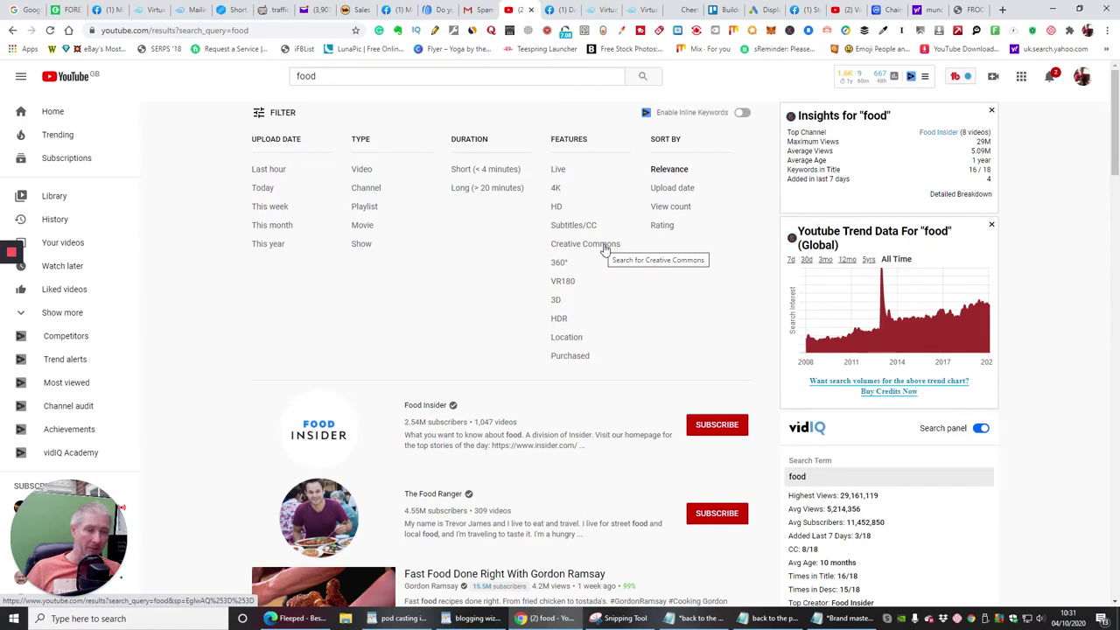
# - Close YouTube, view the FROOGGAL launch page on MunchEye, and switch to the Builderall 4.0 Launch Affiliate Resources board in Trello
pyautogui.click(531, 10)
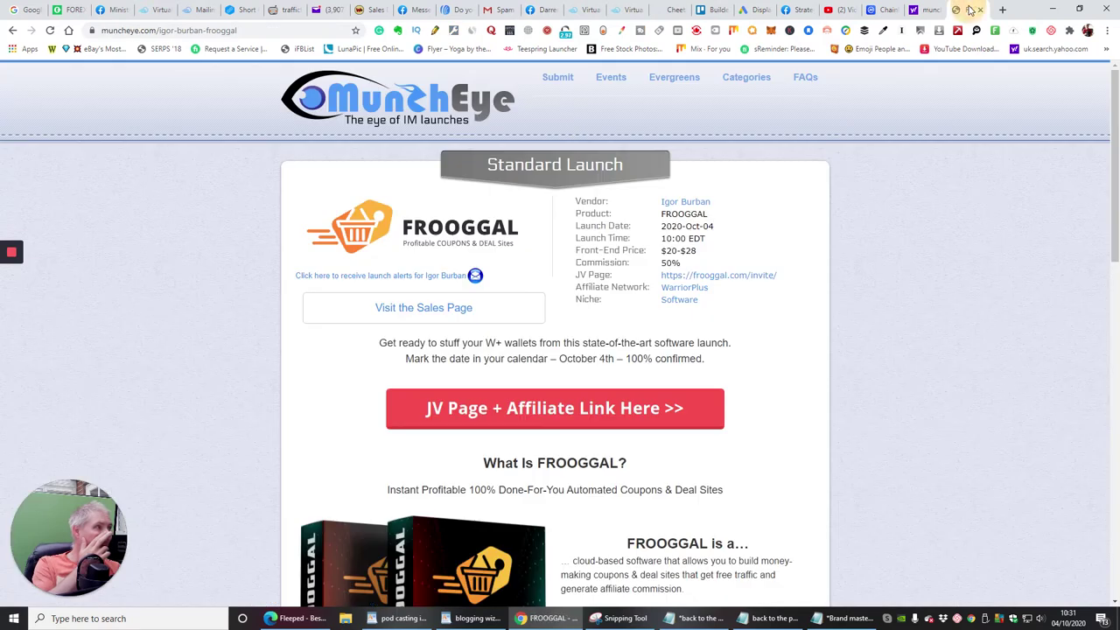
pyautogui.click(969, 10)
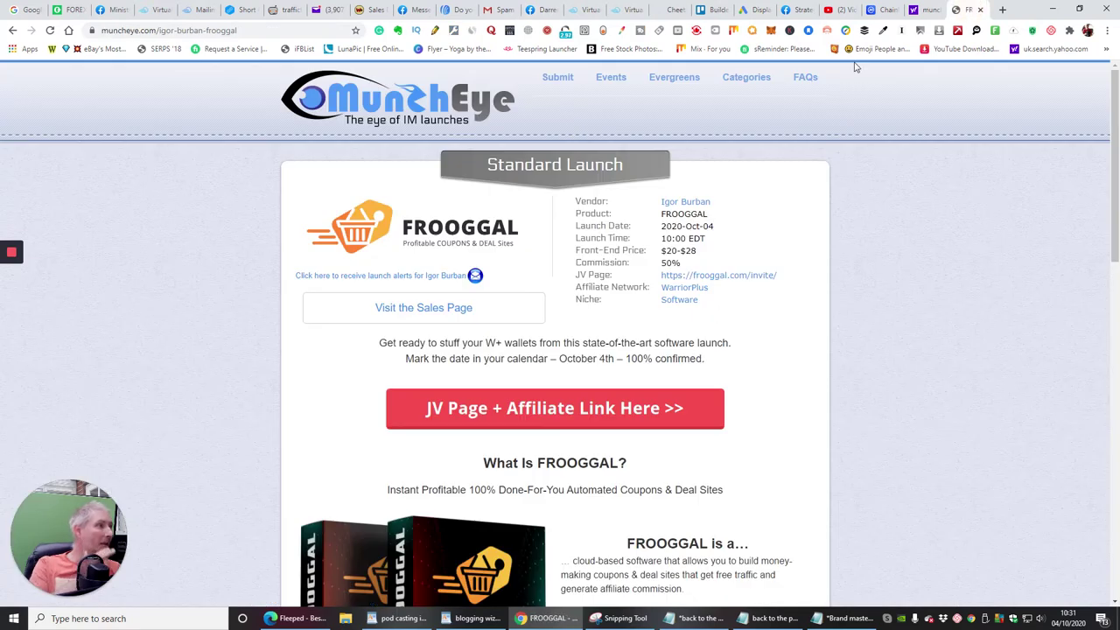
pyautogui.click(707, 10)
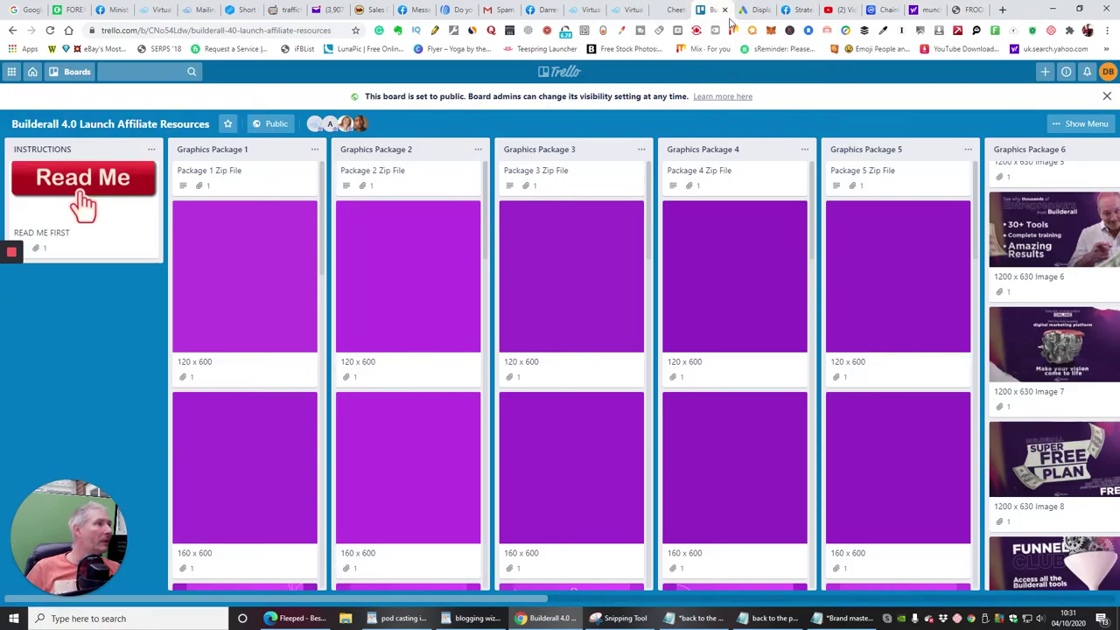
# - Look through the open Builderall office, affiliate leaderboard, Cheetah Funnel Builder and Trello board pages, ending on MunchEye's FROOGGAL launch page
pyautogui.click(667, 13)
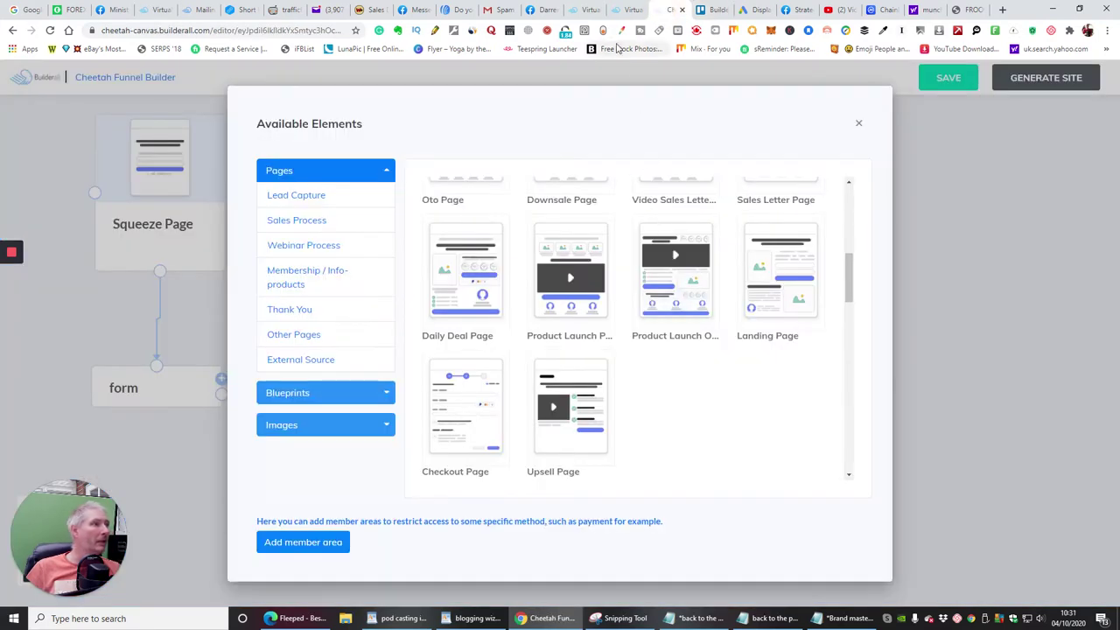
pyautogui.click(625, 10)
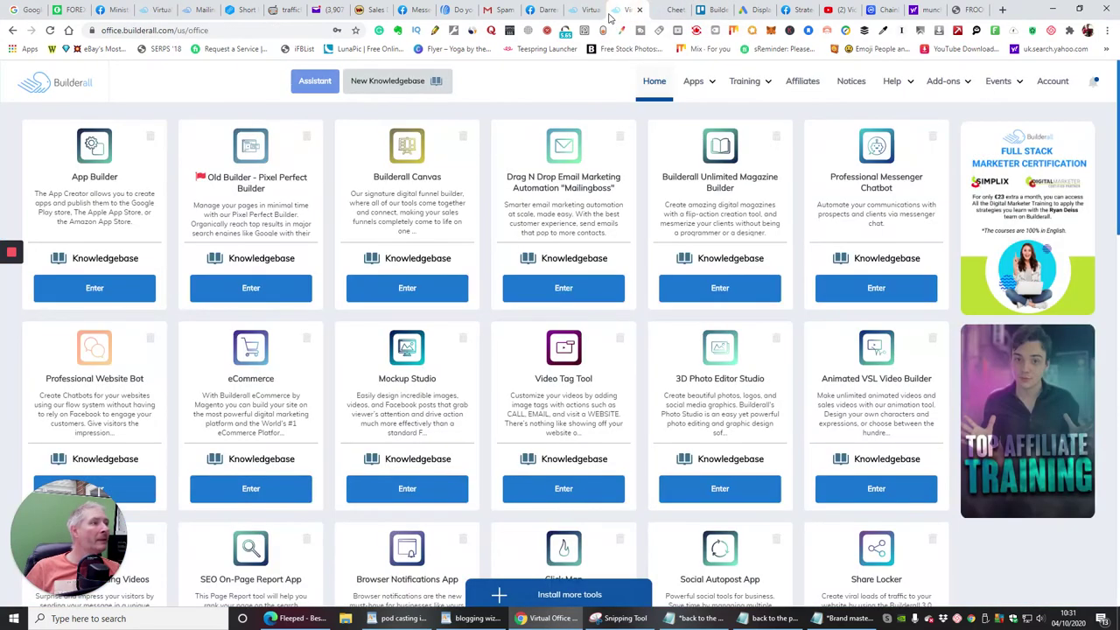
pyautogui.click(584, 11)
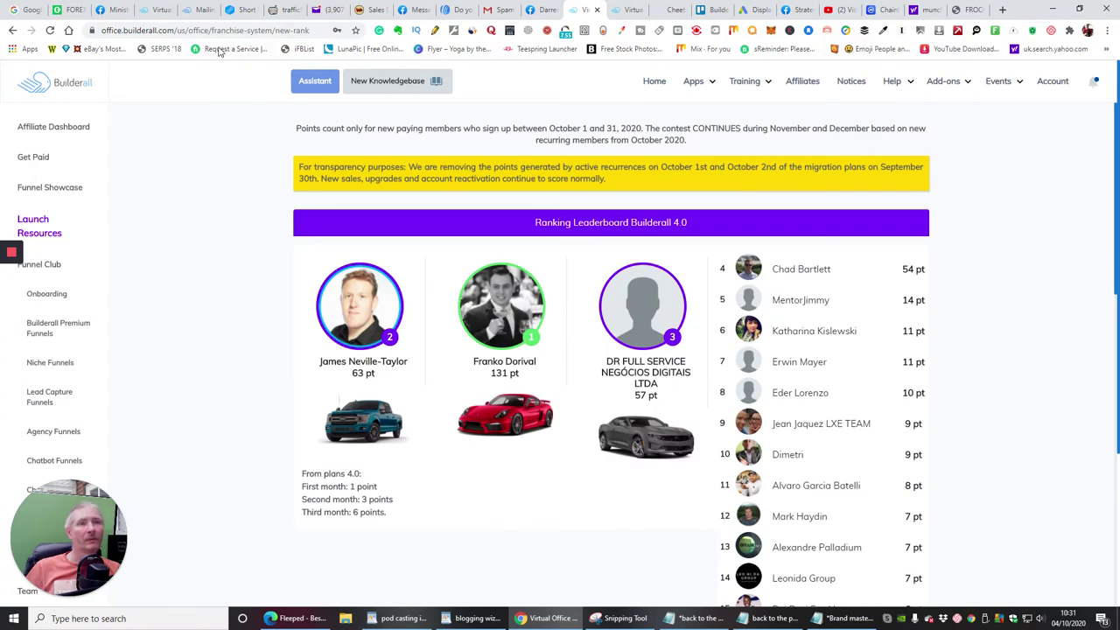
pyautogui.click(155, 11)
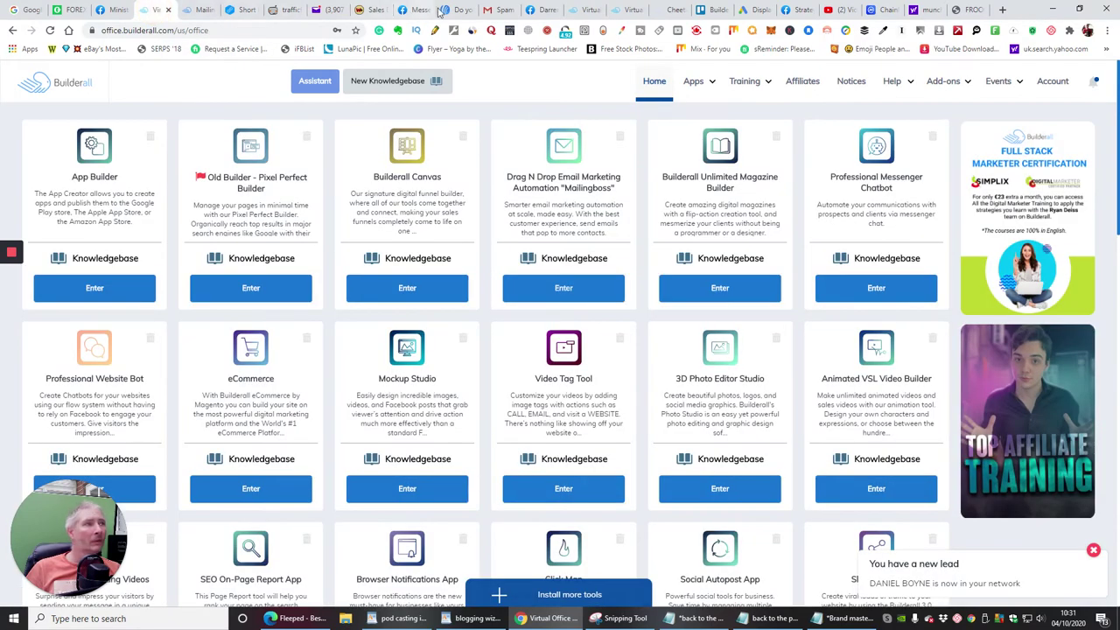
pyautogui.click(584, 10)
pyautogui.click(626, 11)
pyautogui.click(670, 10)
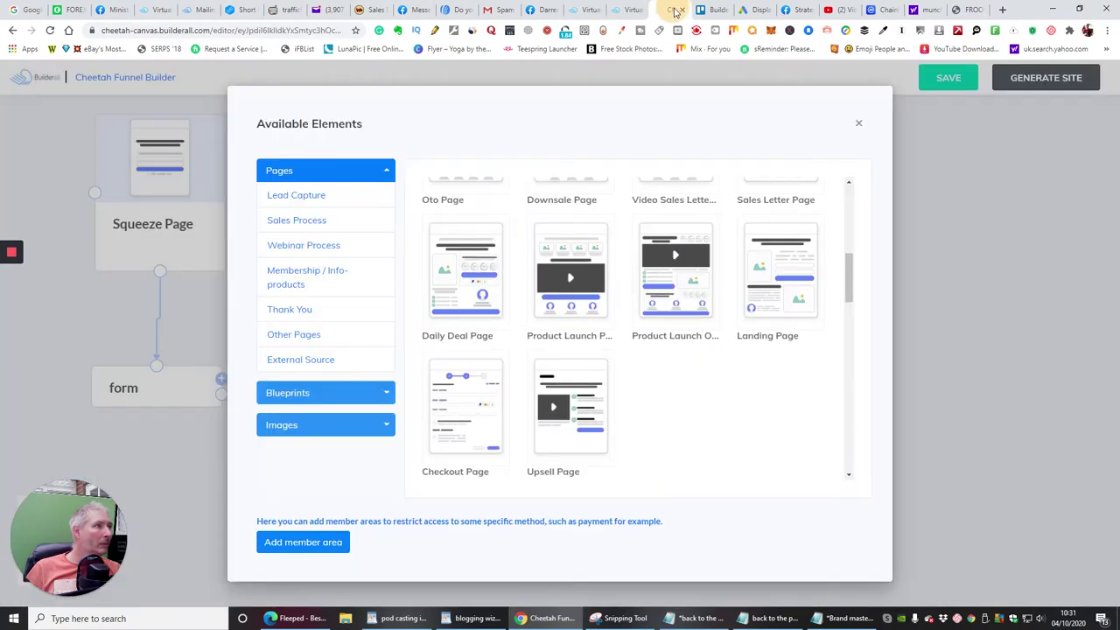
pyautogui.click(712, 9)
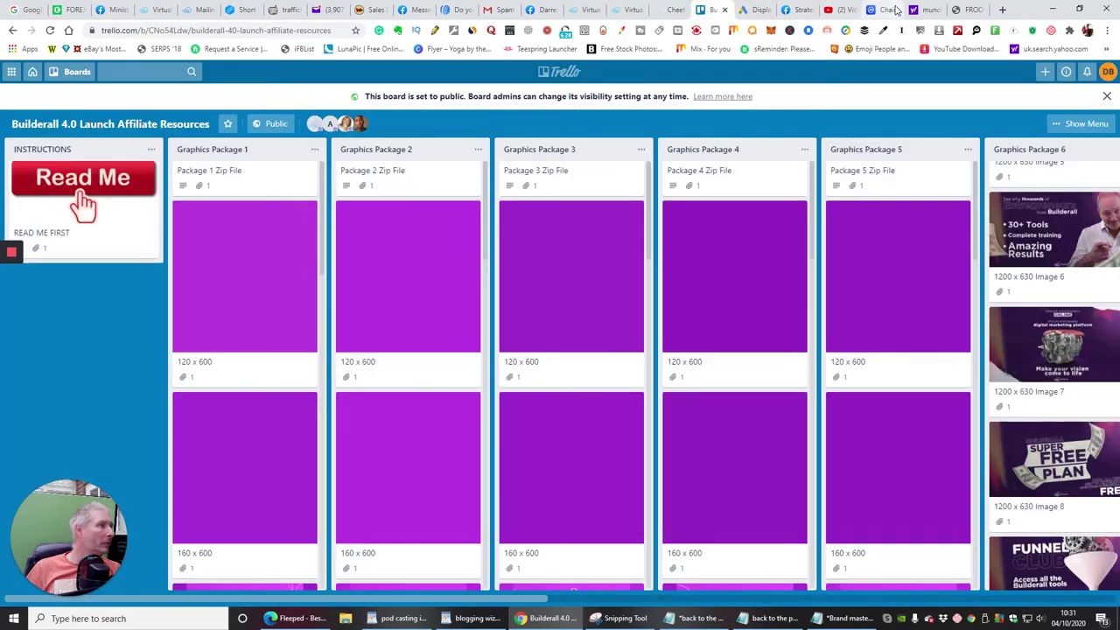
pyautogui.click(967, 9)
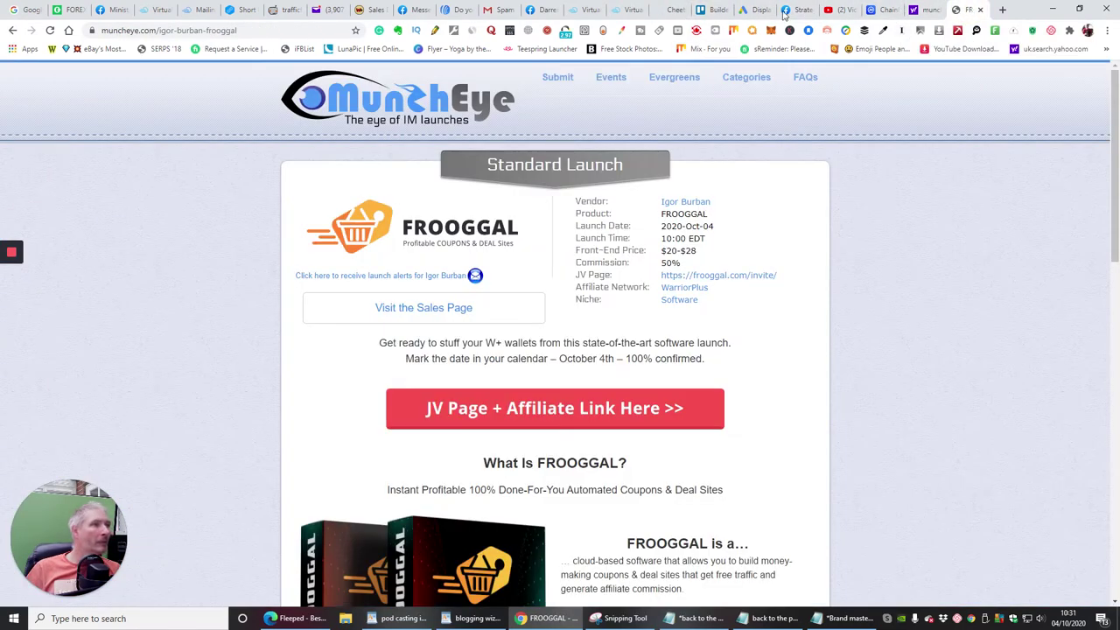
# - Look through the Builderall 4.0 leaderboard, Messenger, MailingBoss campaigns and Ministry Of Freedom group, ending on the Builderall office tools
pyautogui.click(584, 10)
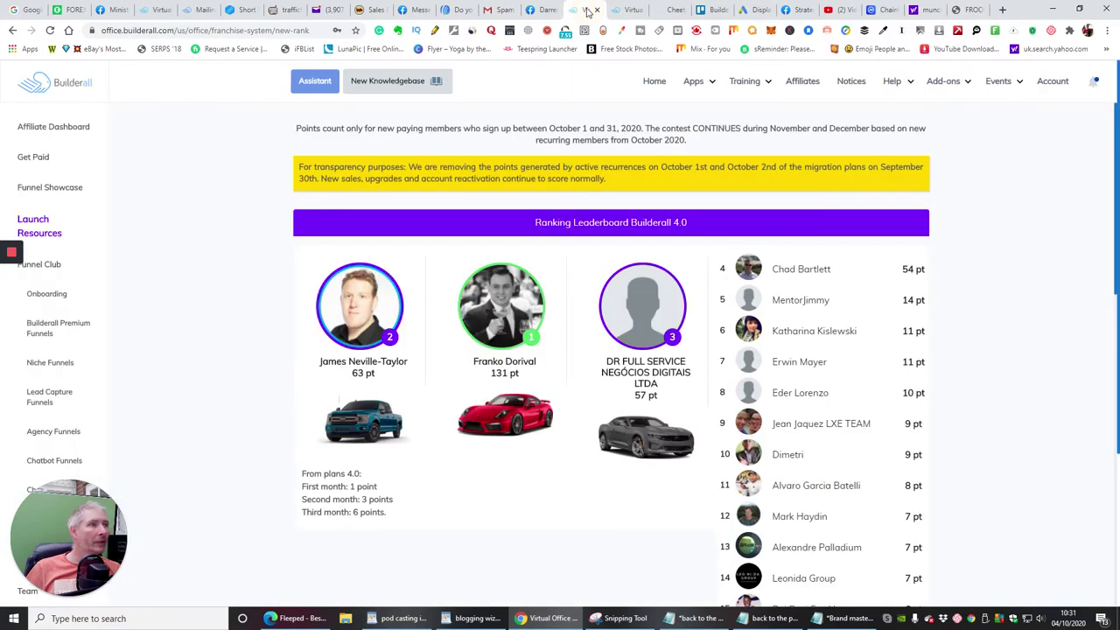
pyautogui.click(464, 10)
pyautogui.click(415, 9)
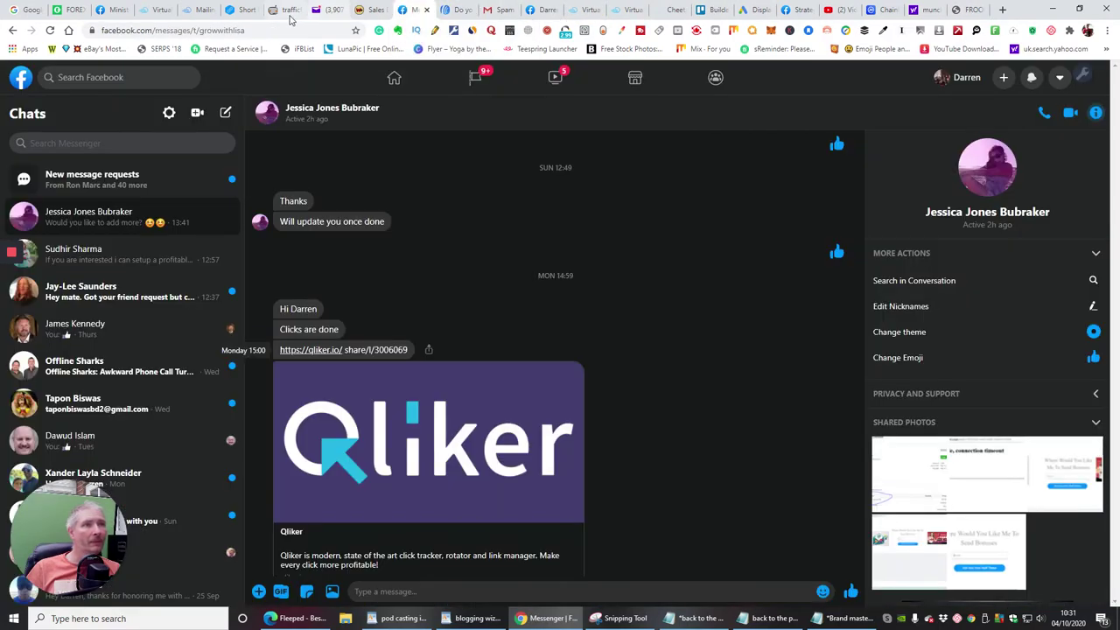
pyautogui.click(199, 9)
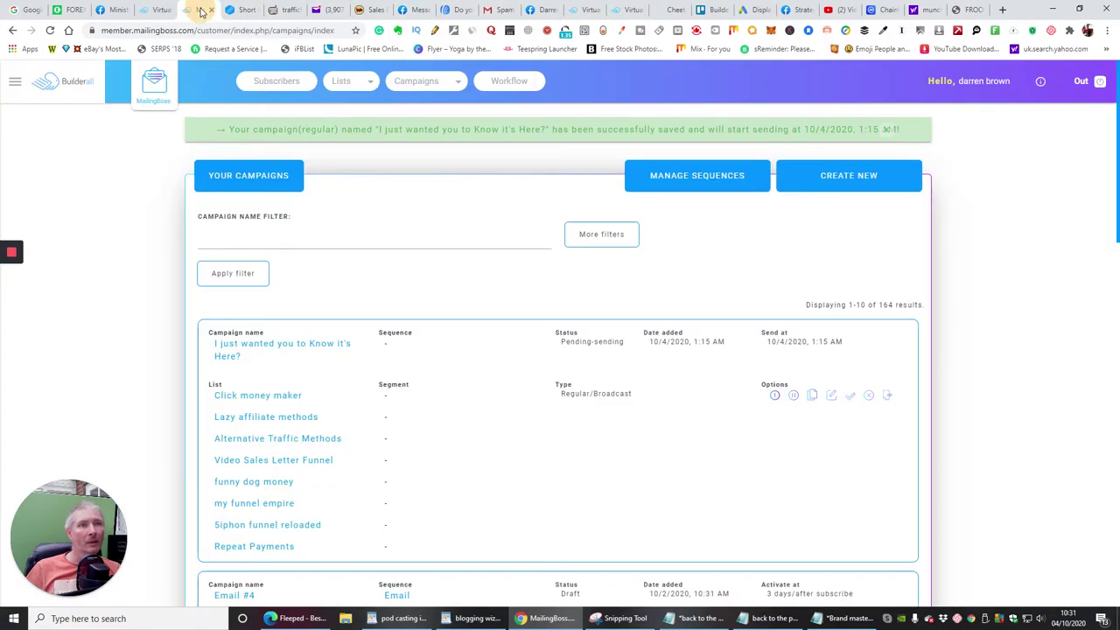
pyautogui.click(151, 11)
pyautogui.click(118, 10)
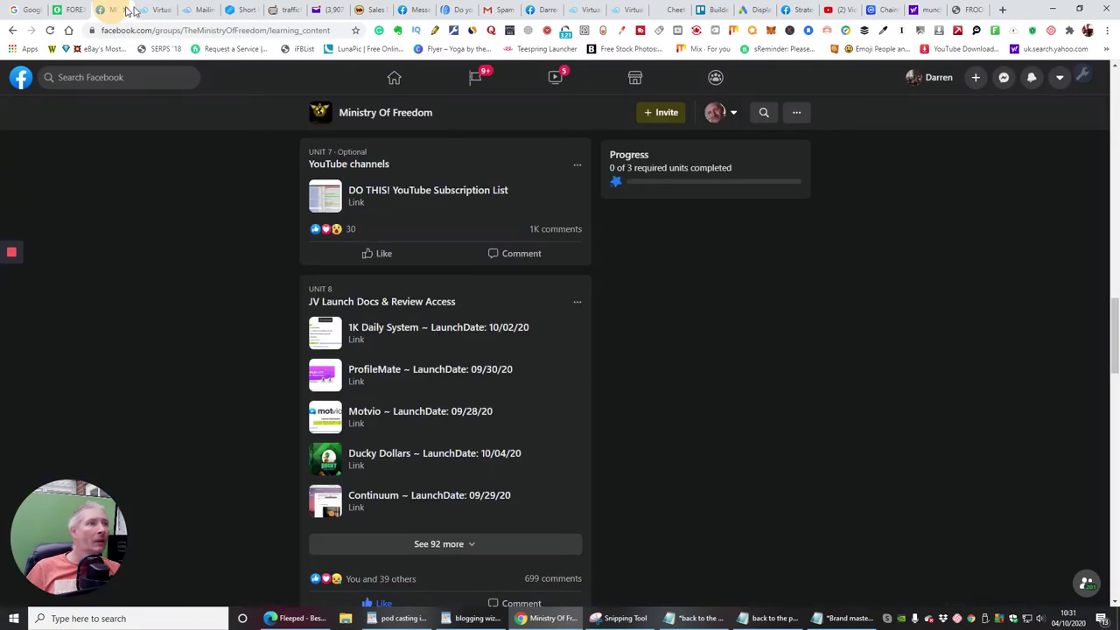
pyautogui.click(586, 11)
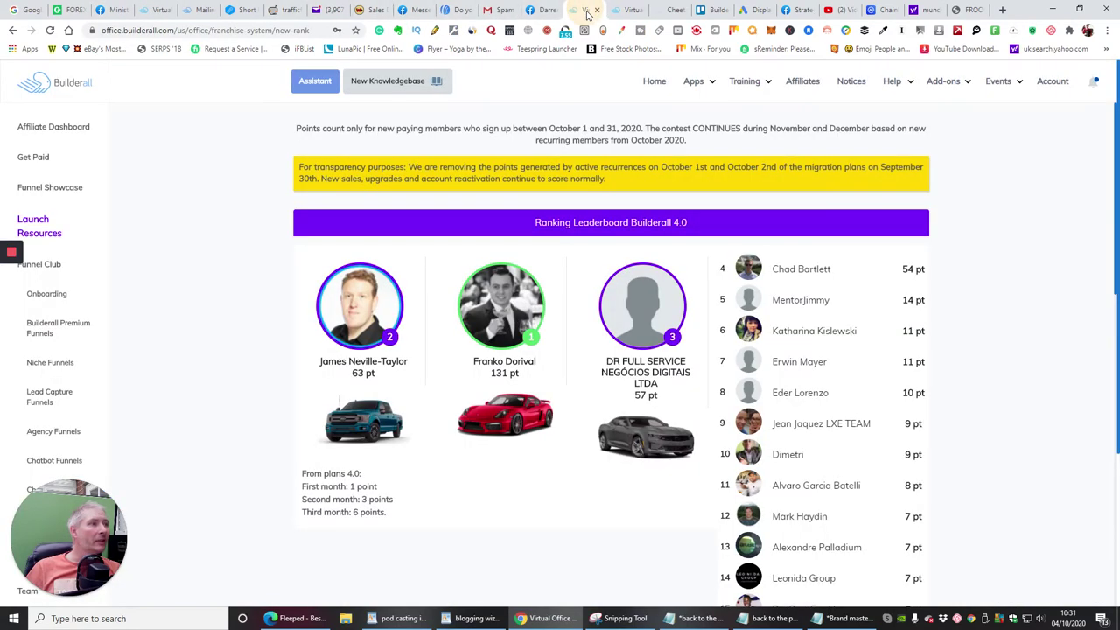
pyautogui.click(626, 10)
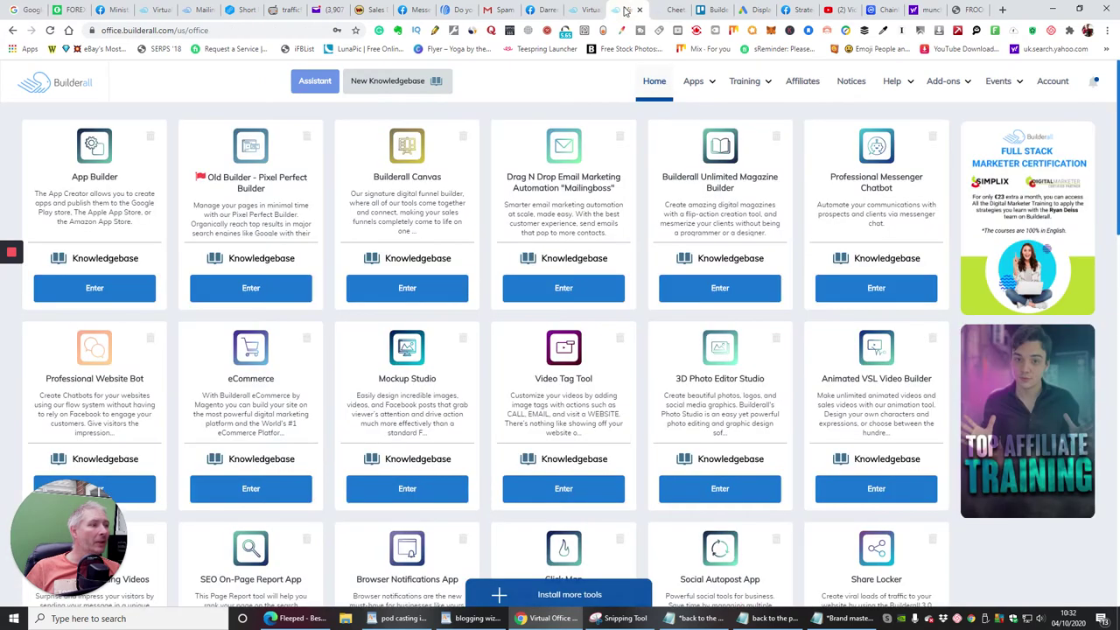
# - Switch back to Cheetah Funnel Builder, look over the available page elements and close the list
pyautogui.click(672, 10)
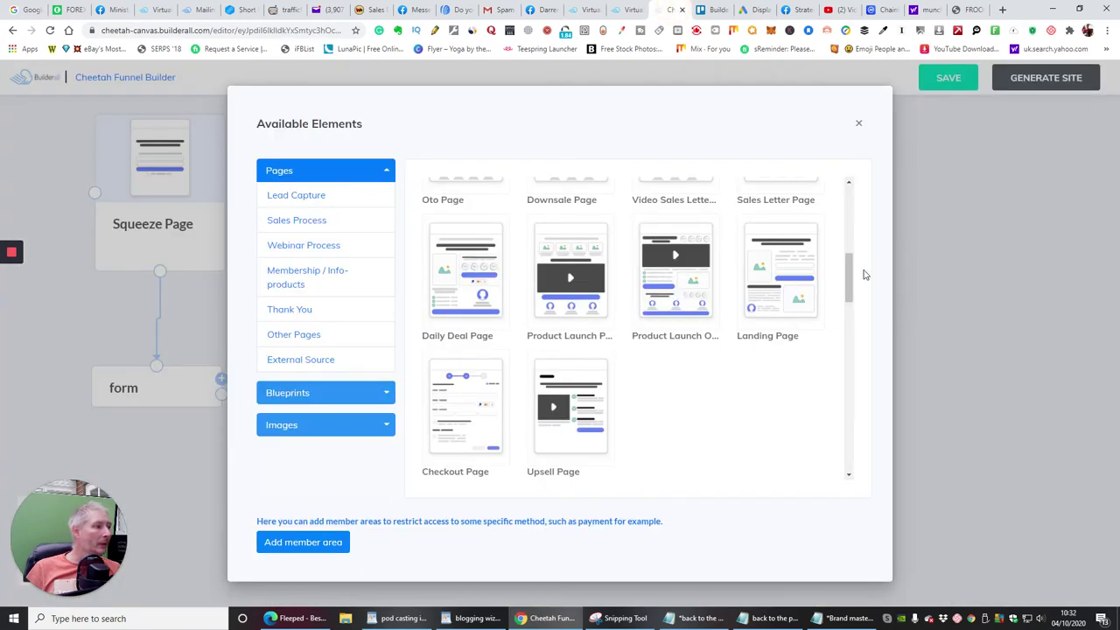
pyautogui.moveTo(848, 280); pyautogui.dragTo(851, 224)
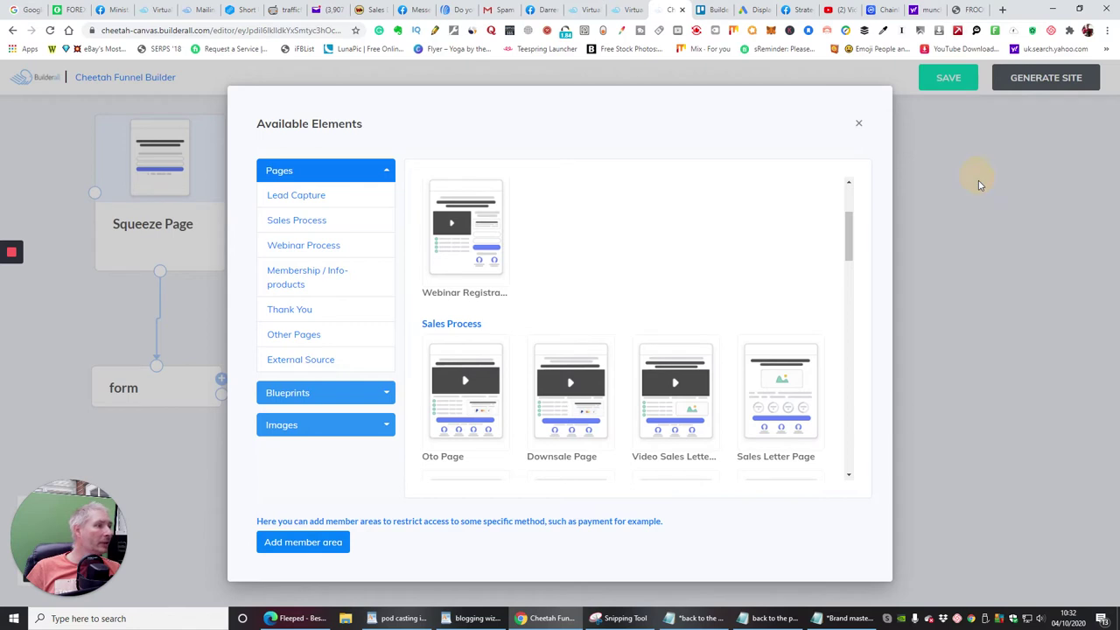
pyautogui.click(859, 125)
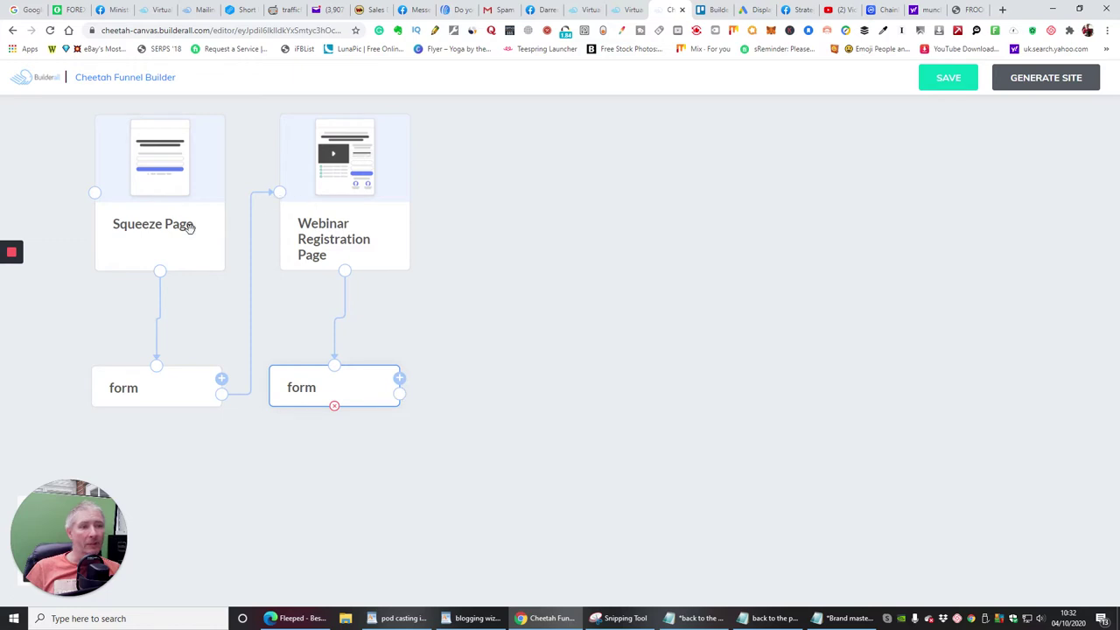
# - Delete the Squeeze Page and its form from the funnel
pyautogui.click(151, 252)
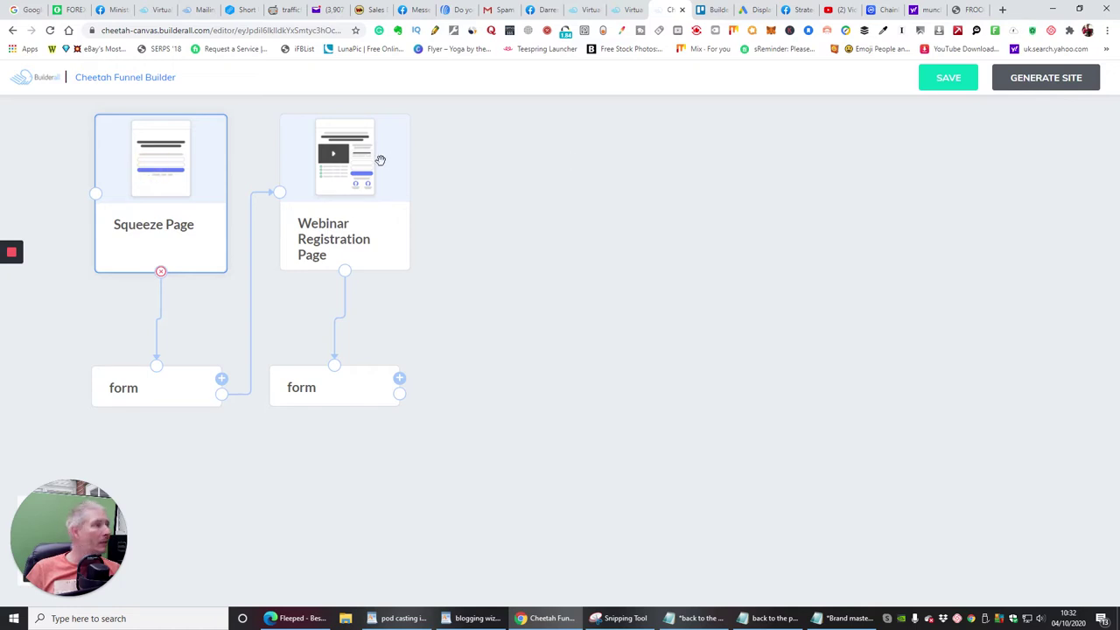
pyautogui.click(160, 272)
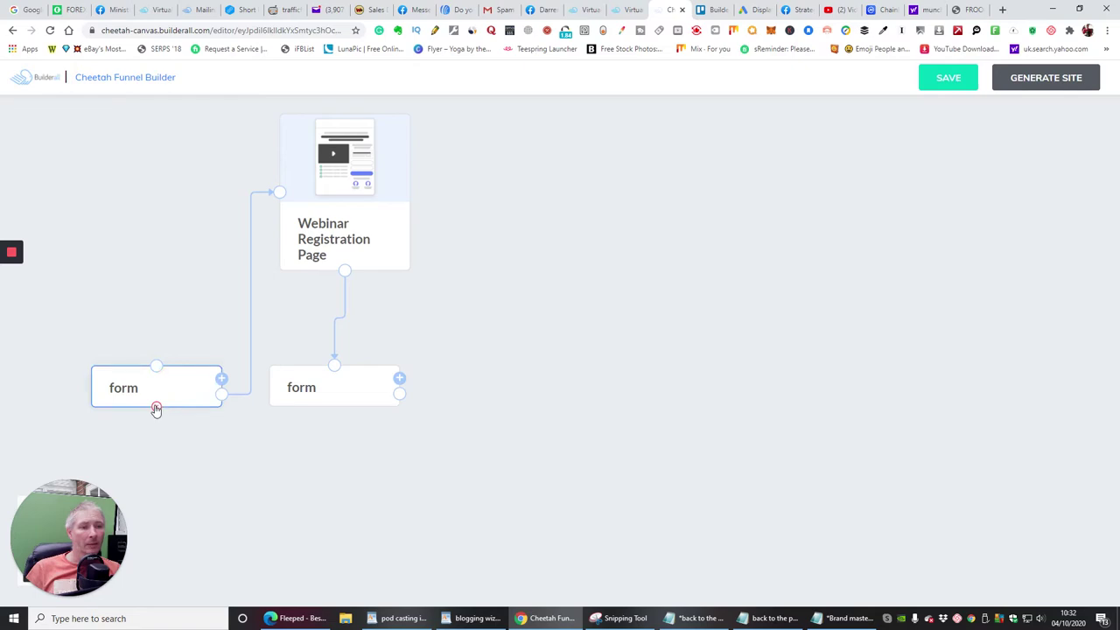
pyautogui.click(156, 409)
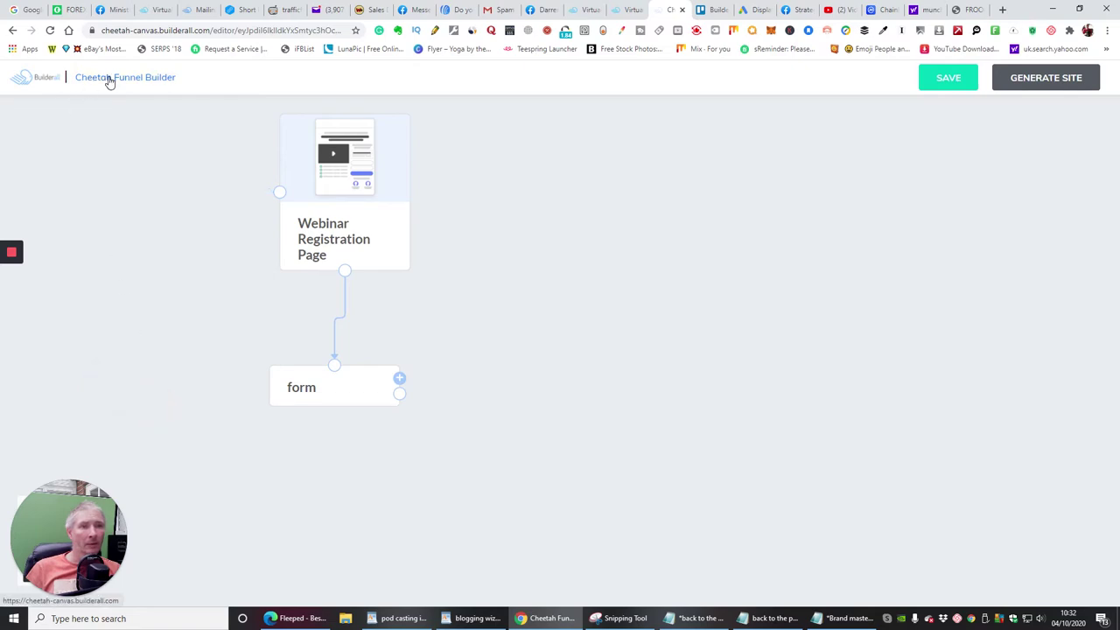
# - View the Builderall office, the Trello resources board and the FROOGGAL launch page, and return to Cheetah Funnel Builder
pyautogui.click(625, 11)
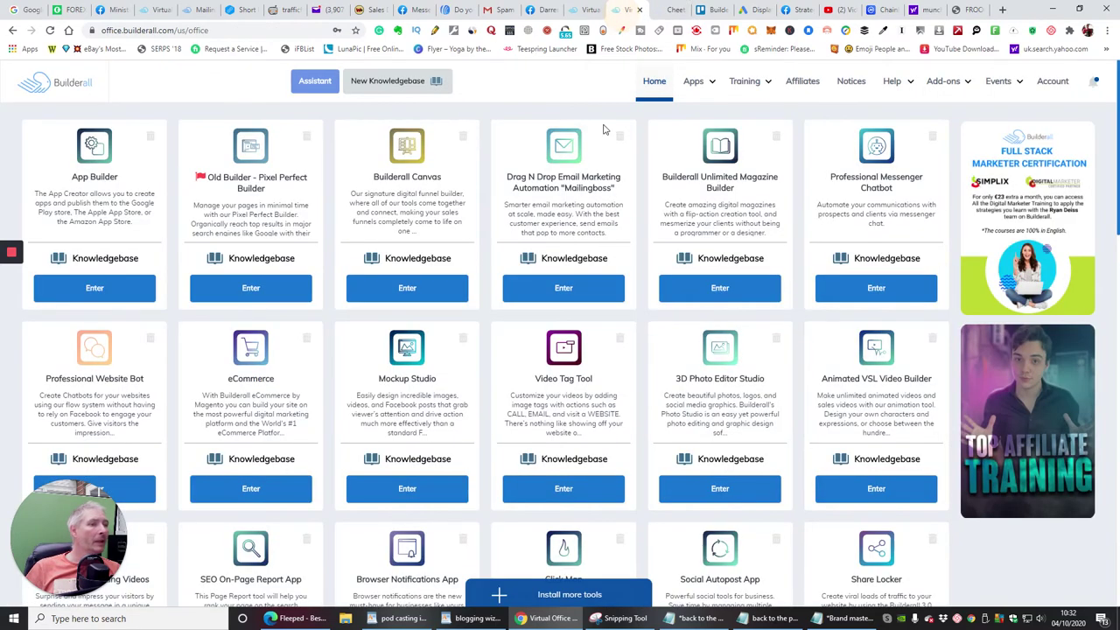
pyautogui.click(640, 10)
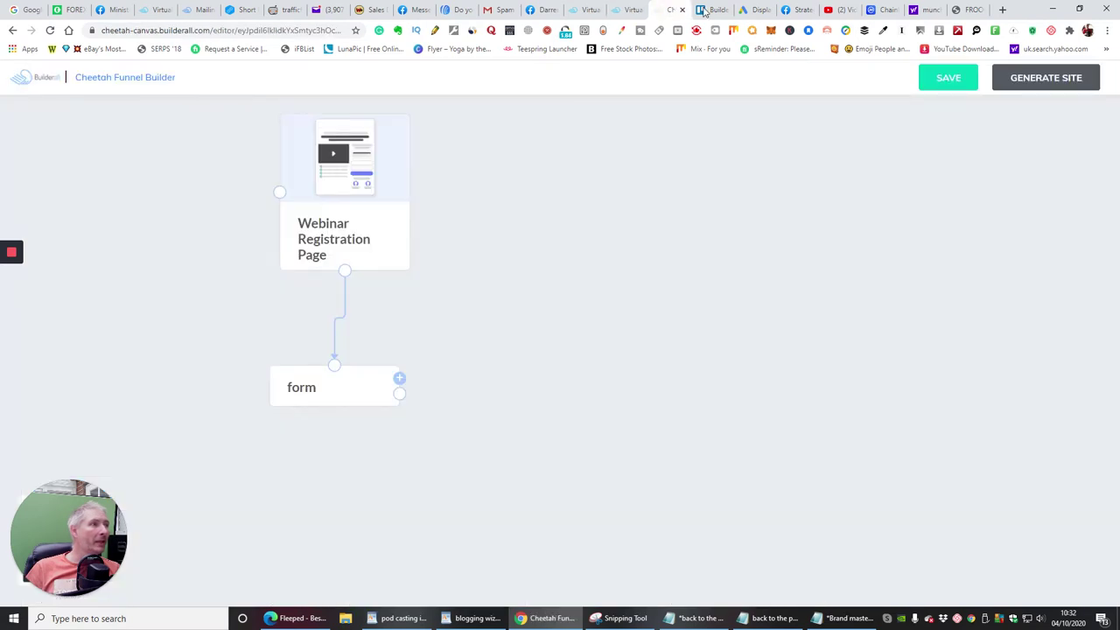
pyautogui.click(704, 11)
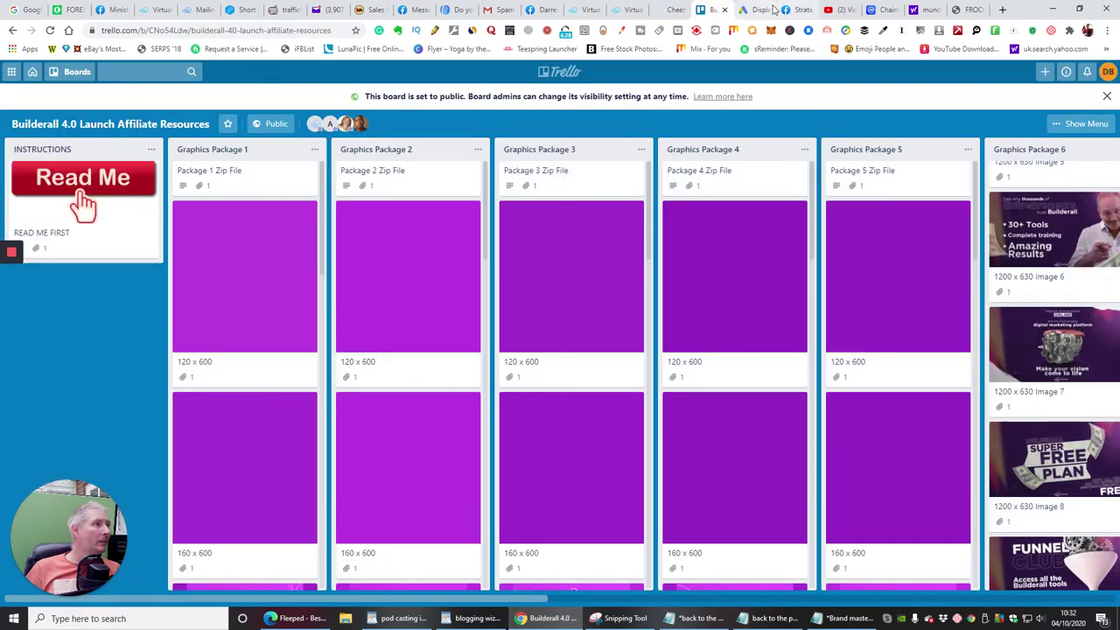
pyautogui.click(962, 9)
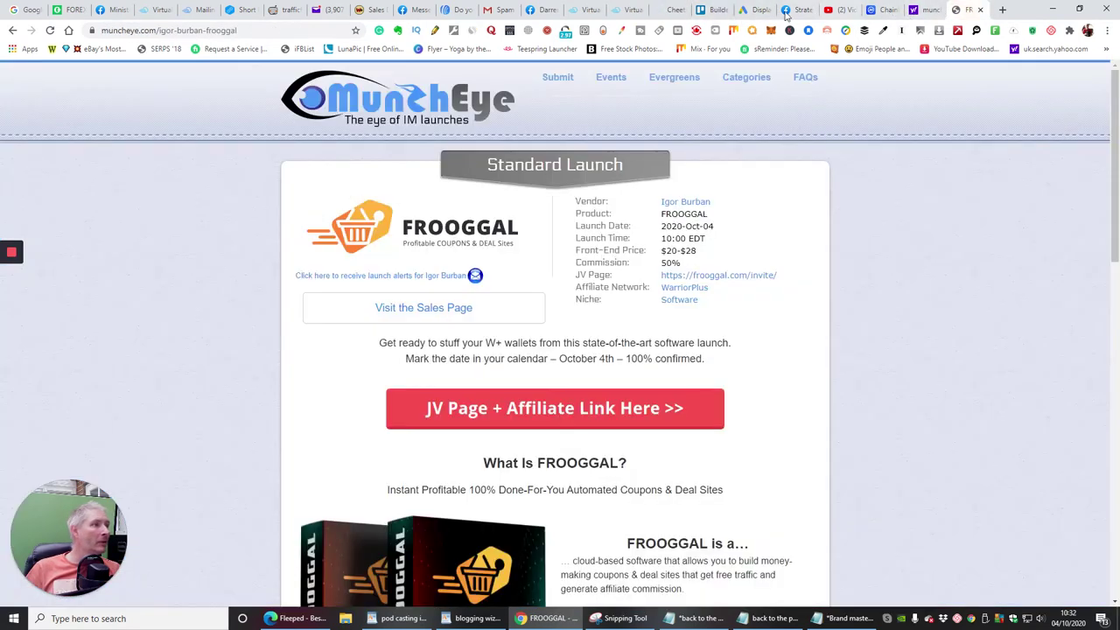
pyautogui.click(712, 10)
pyautogui.click(673, 10)
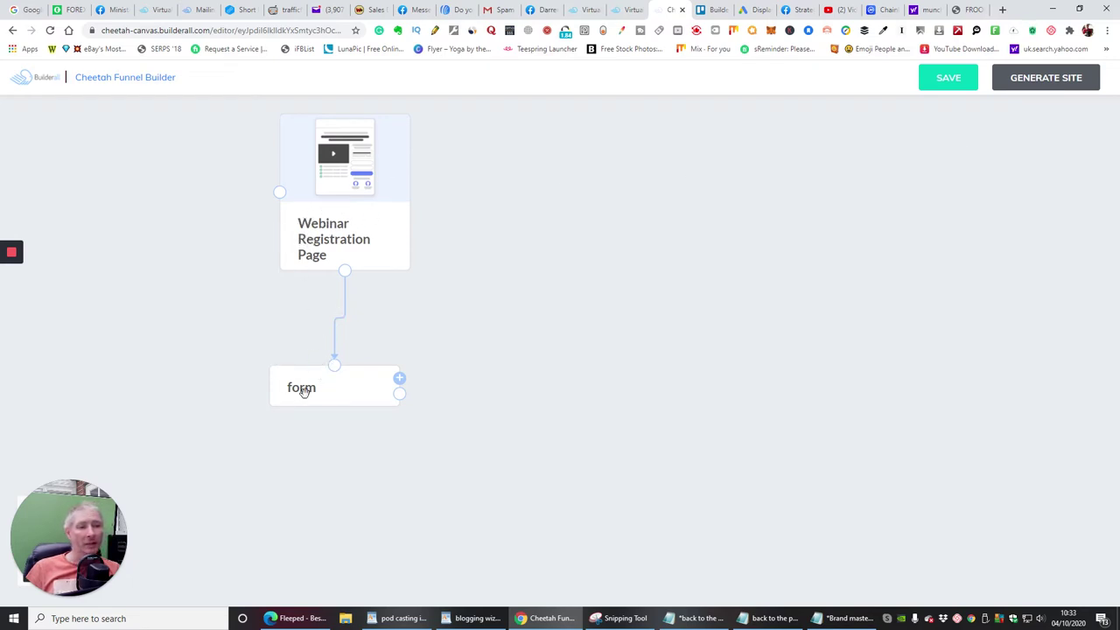
# - Leave the current funnel layout for the funnel overview and reopen the "leads test" funnel for editing
pyautogui.rightClick(171, 176)
pyautogui.click(159, 190)
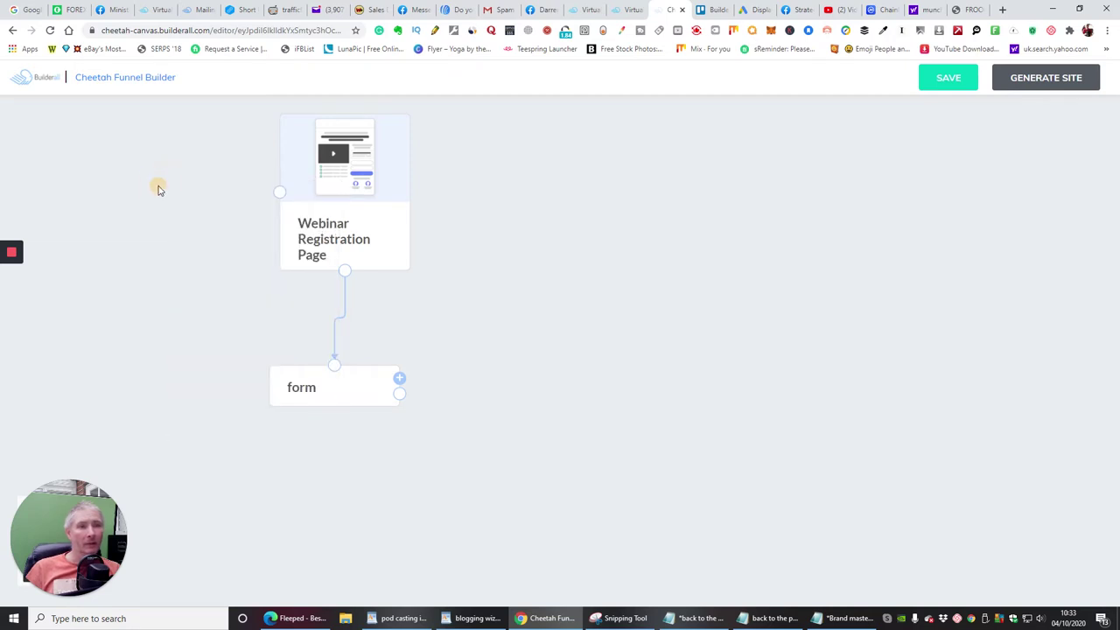
pyautogui.click(108, 78)
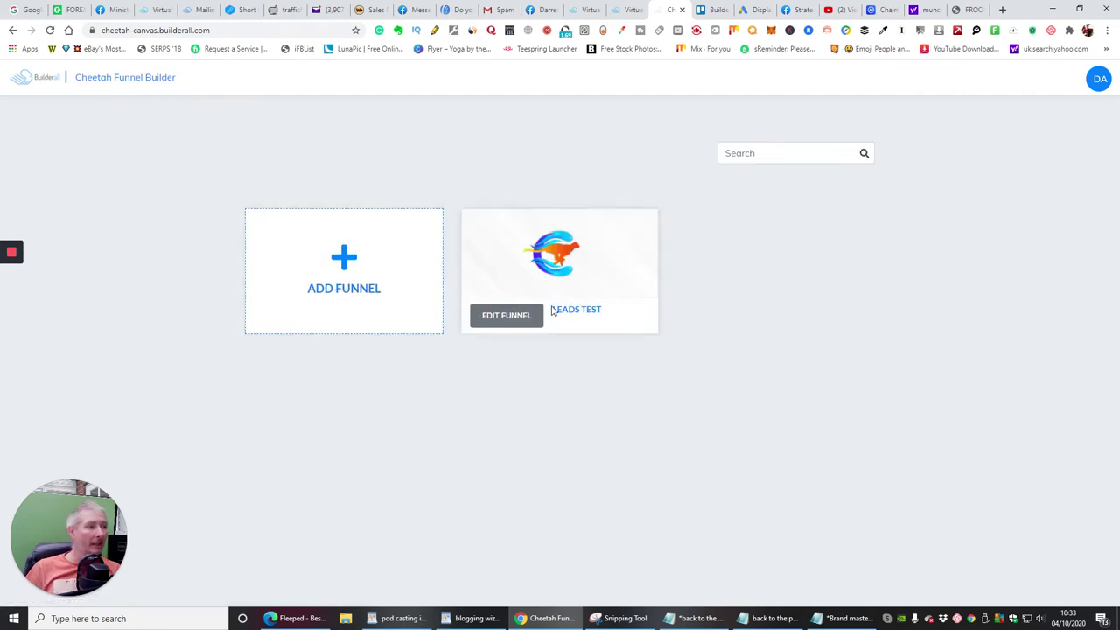
pyautogui.click(509, 320)
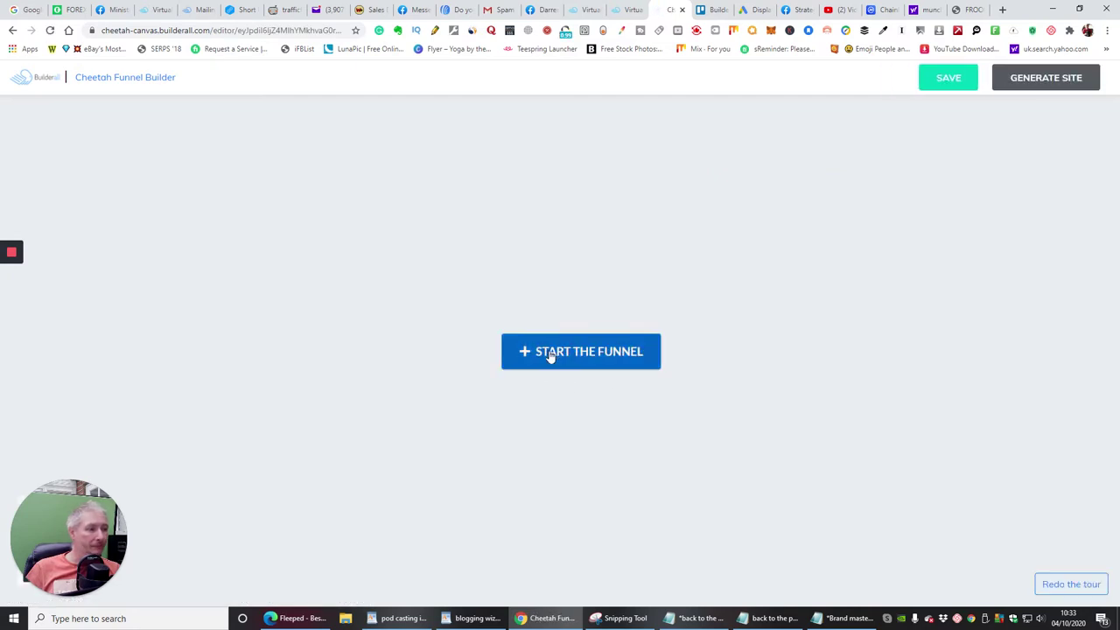
# - Start the funnel with a Bridge Page and arrange it with its form directly below it
pyautogui.click(551, 352)
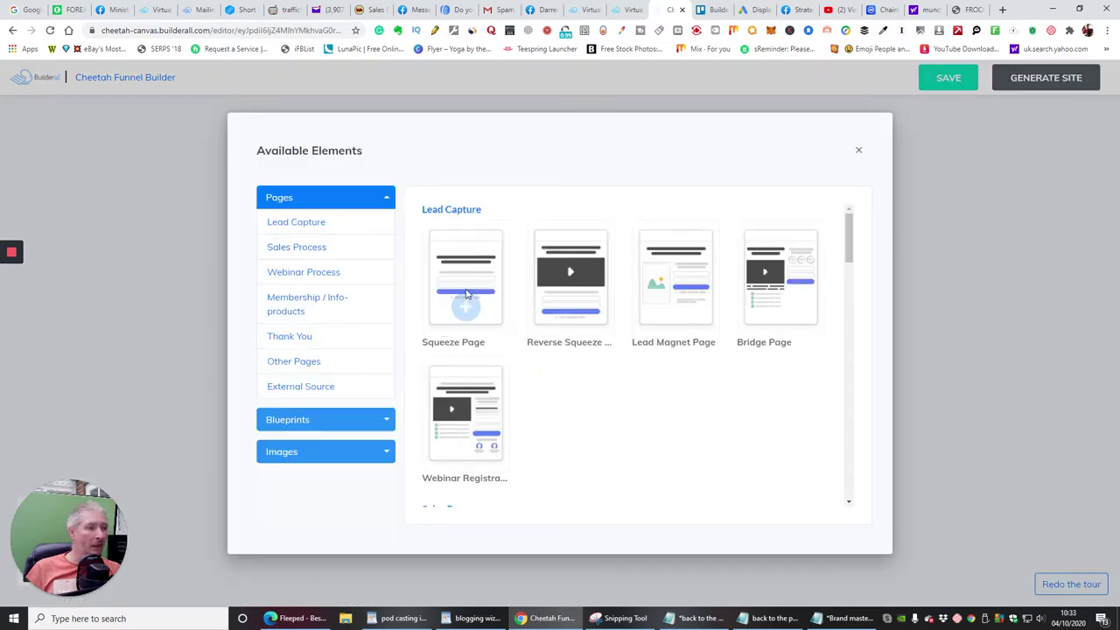
pyautogui.click(780, 305)
pyautogui.moveTo(582, 414); pyautogui.dragTo(126, 163)
pyautogui.moveTo(638, 582); pyautogui.dragTo(183, 369)
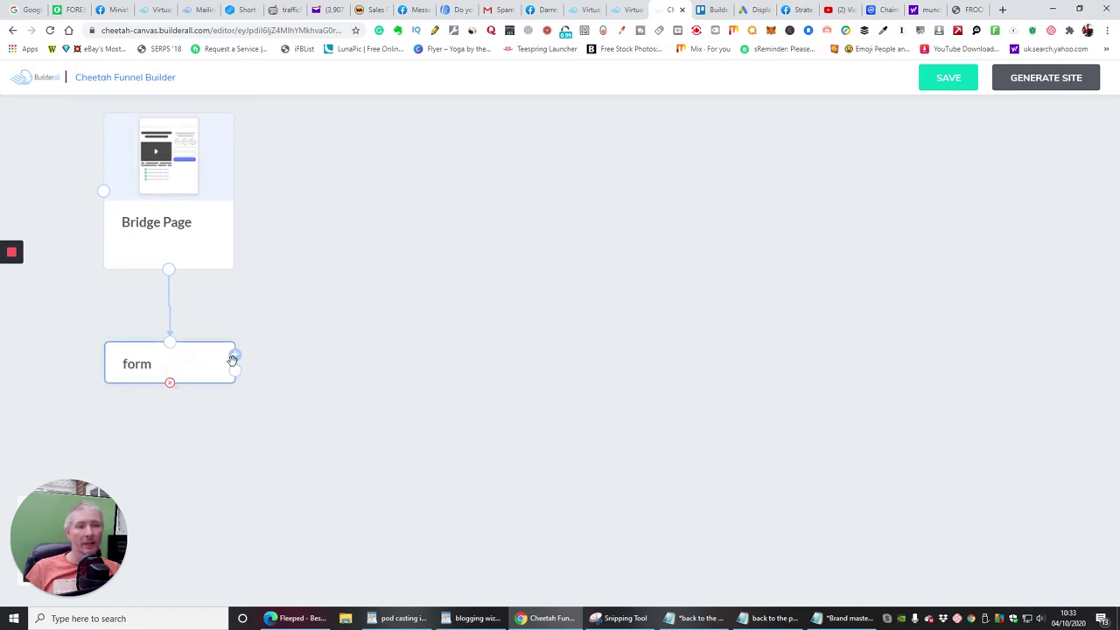
# - Add a Webinar Registration Page after the Bridge Page's form and link it to that form
pyautogui.click(235, 356)
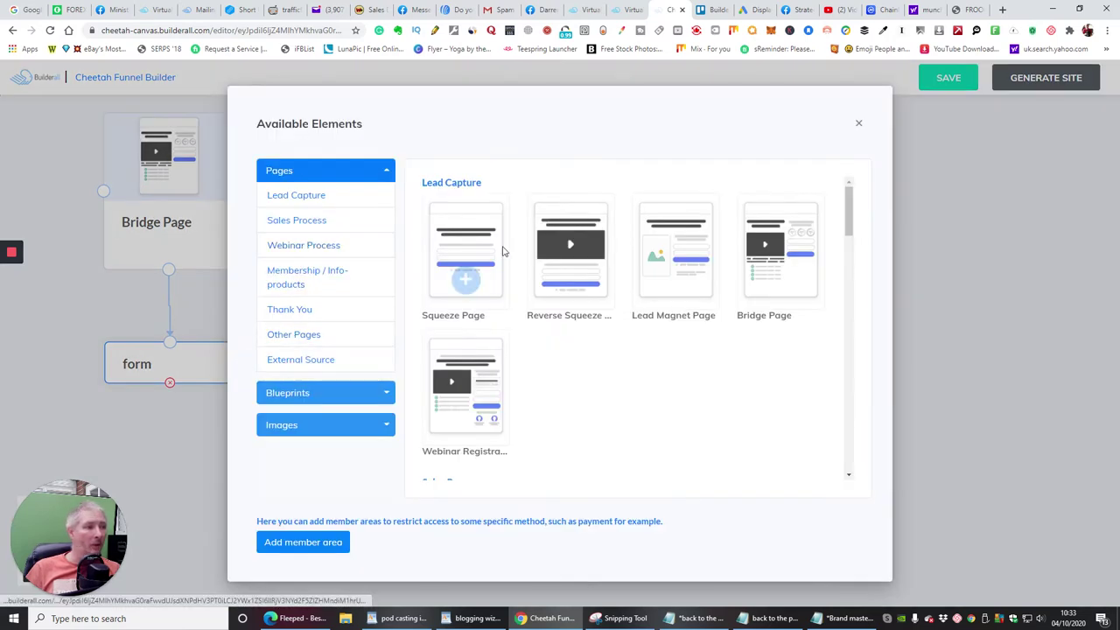
pyautogui.moveTo(438, 401)
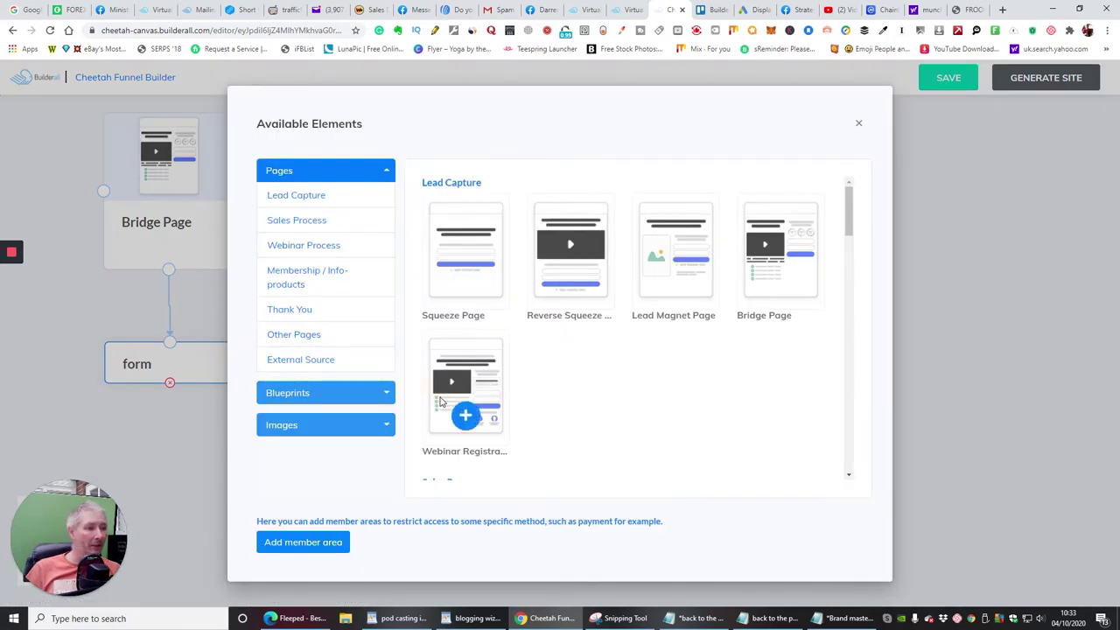
pyautogui.click(466, 417)
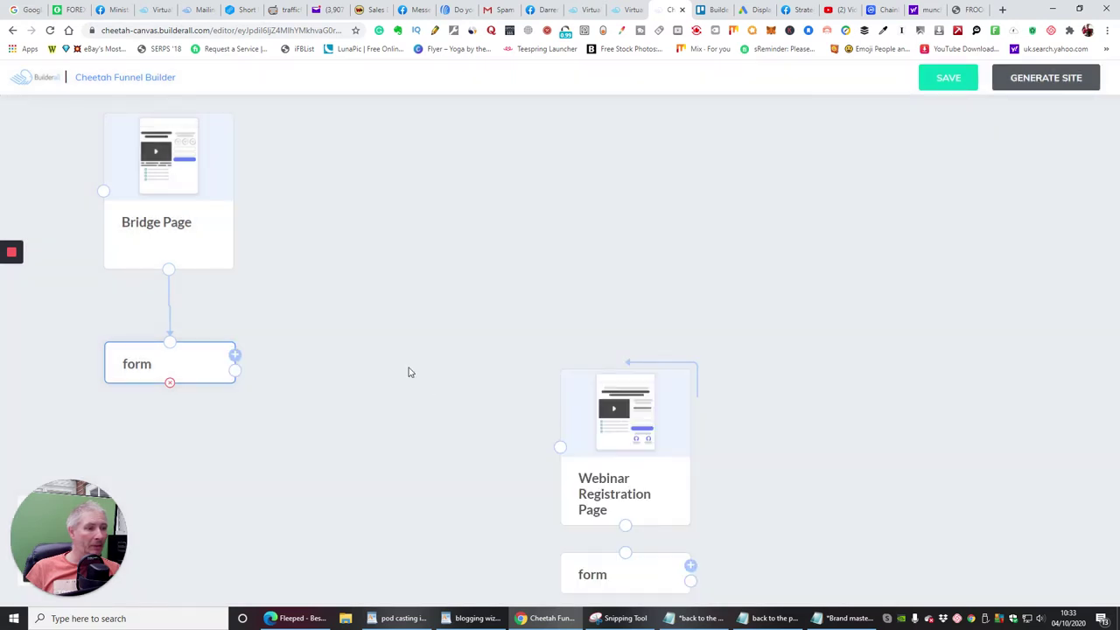
pyautogui.moveTo(582, 411); pyautogui.dragTo(305, 163)
pyautogui.moveTo(644, 577); pyautogui.dragTo(500, 274)
pyautogui.moveTo(408, 327); pyautogui.dragTo(234, 370)
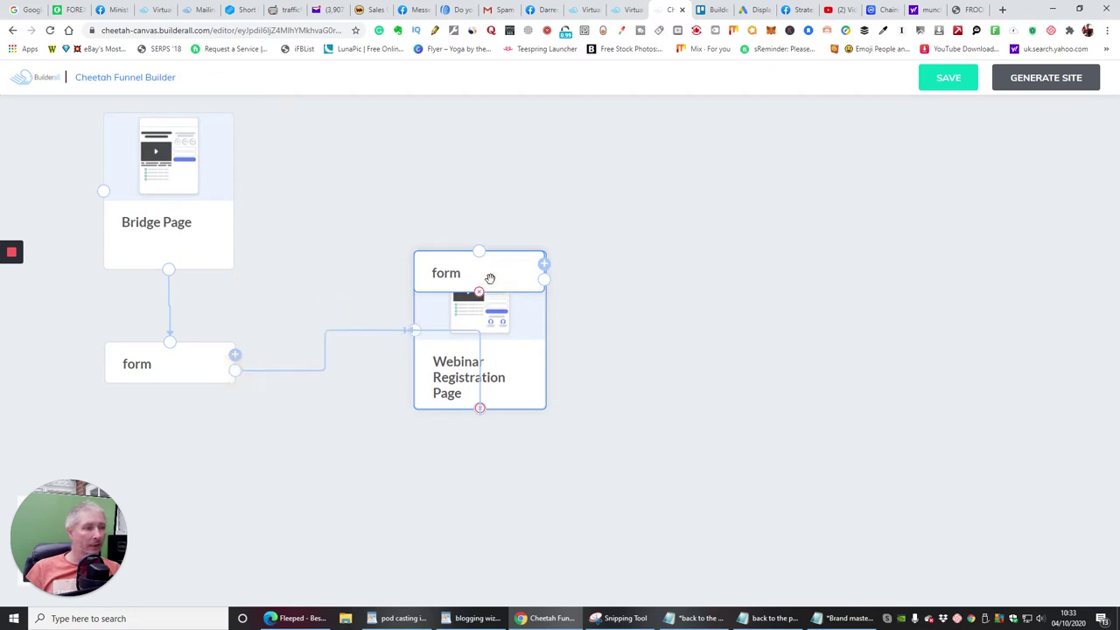
# - Move the Webinar Registration Page beside the Bridge Page and delete it together with its form
pyautogui.moveTo(490, 278); pyautogui.dragTo(357, 161)
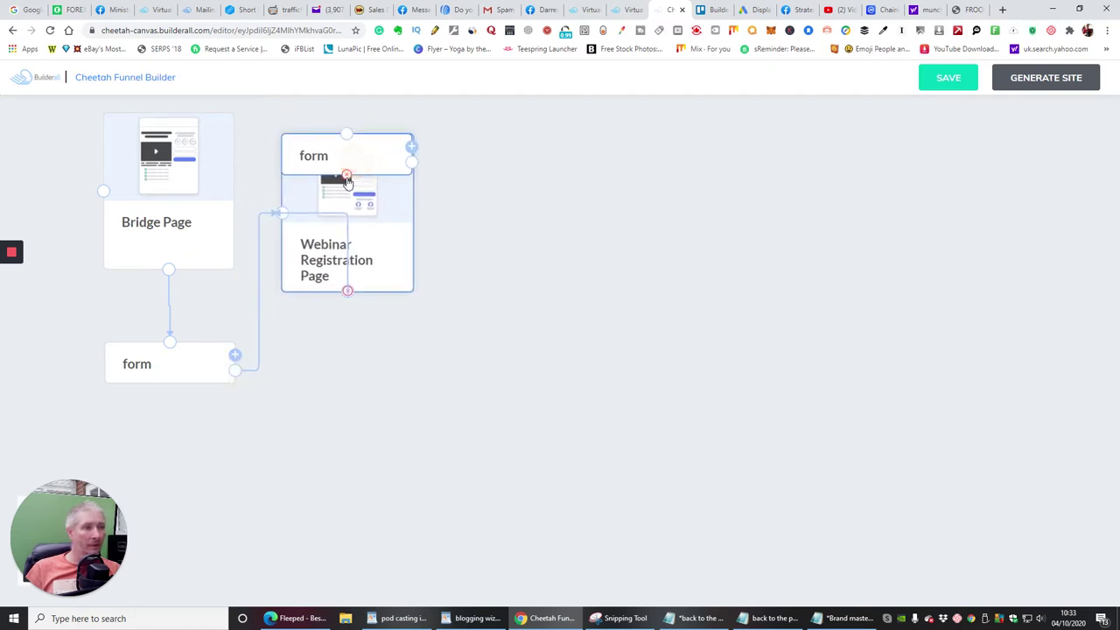
pyautogui.click(347, 177)
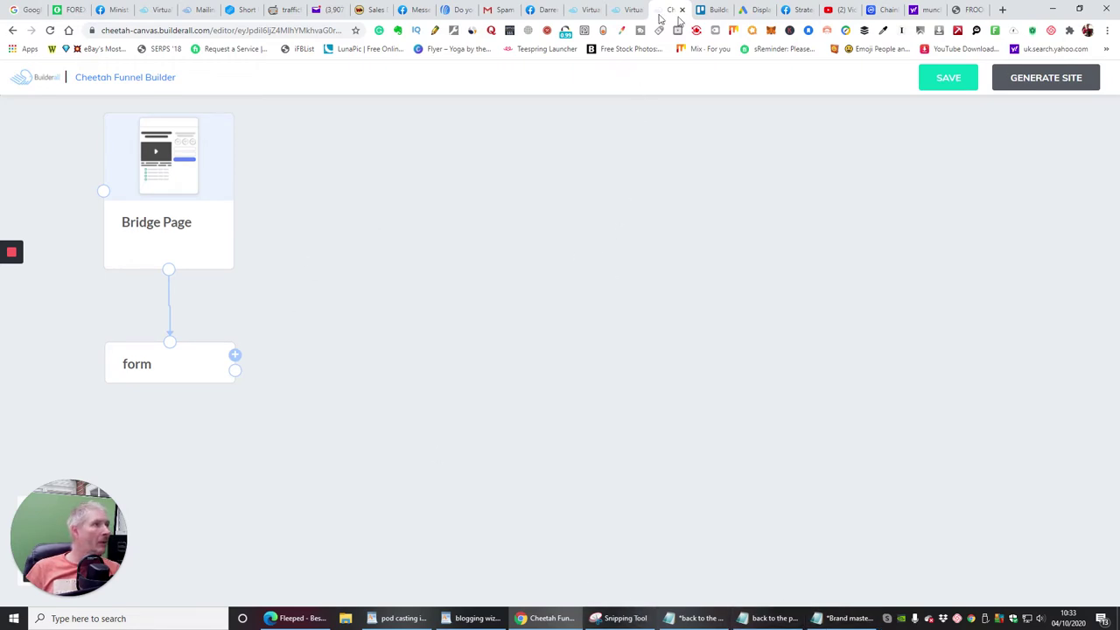
pyautogui.click(626, 9)
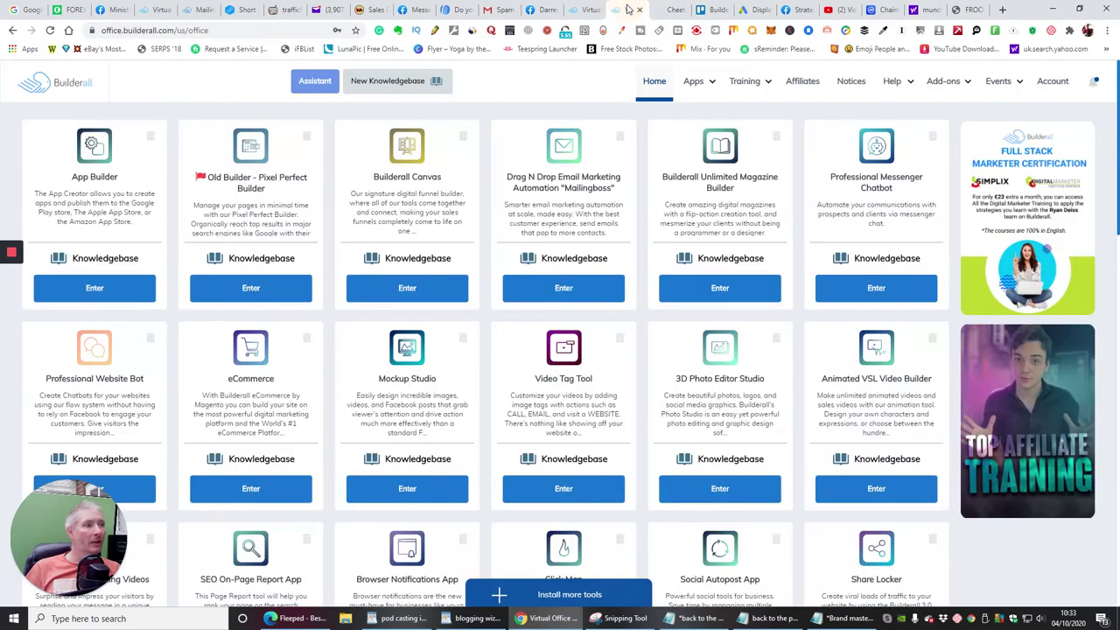
pyautogui.click(674, 14)
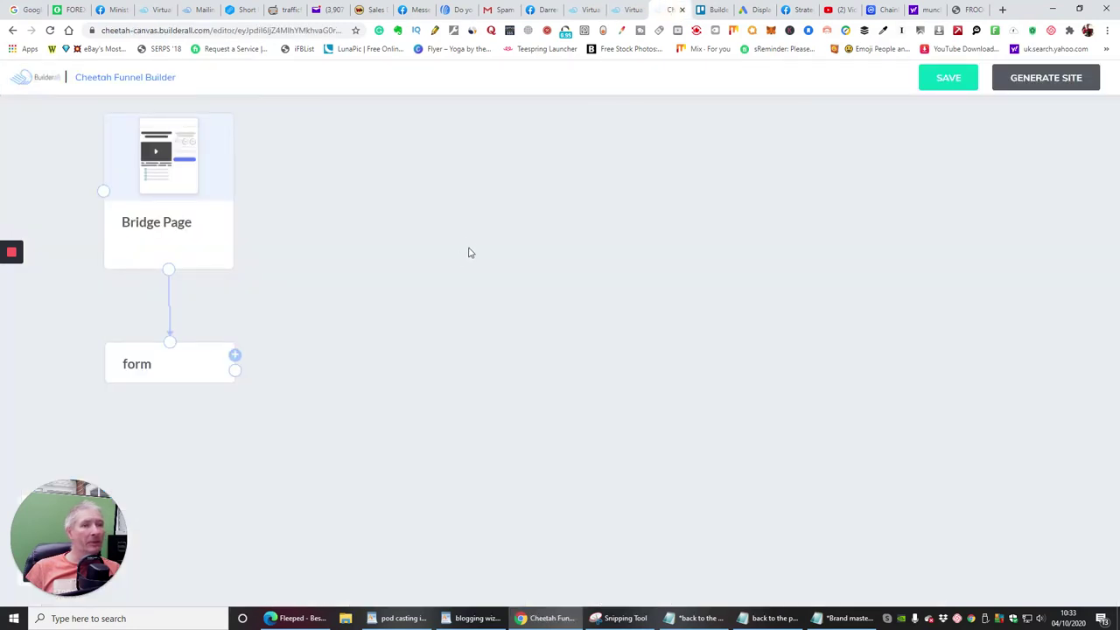
pyautogui.click(702, 10)
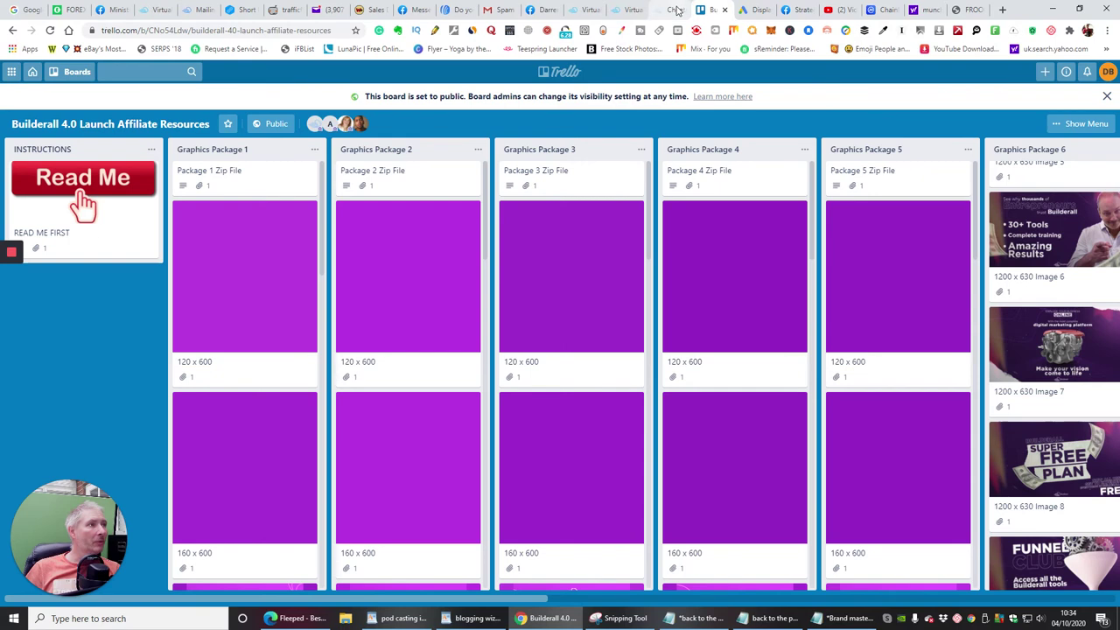
pyautogui.click(675, 10)
pyautogui.click(328, 232)
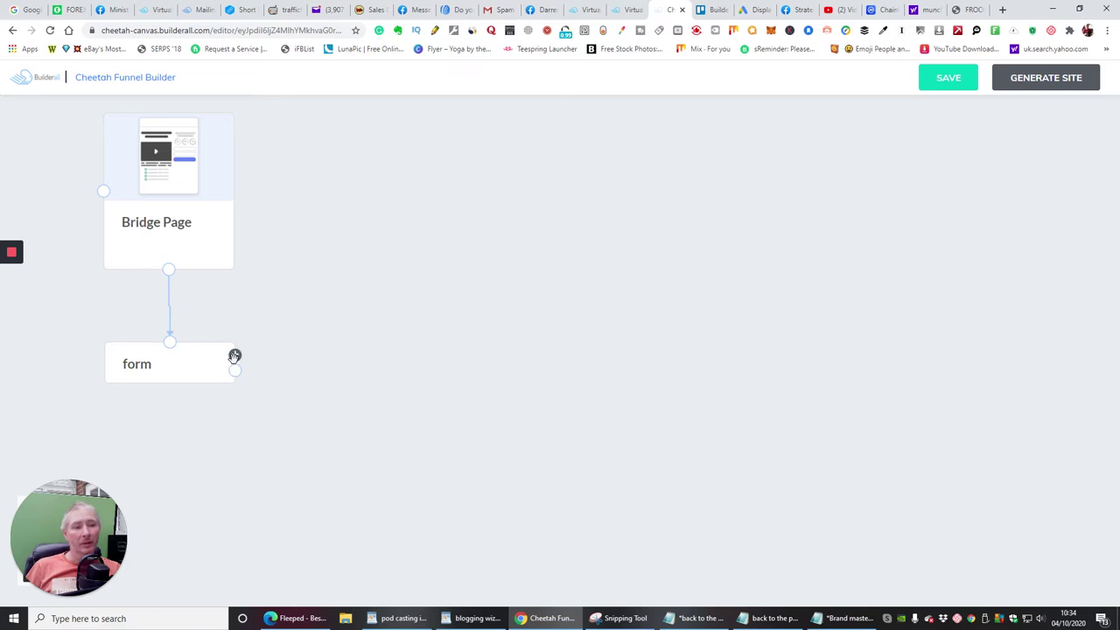
pyautogui.click(235, 358)
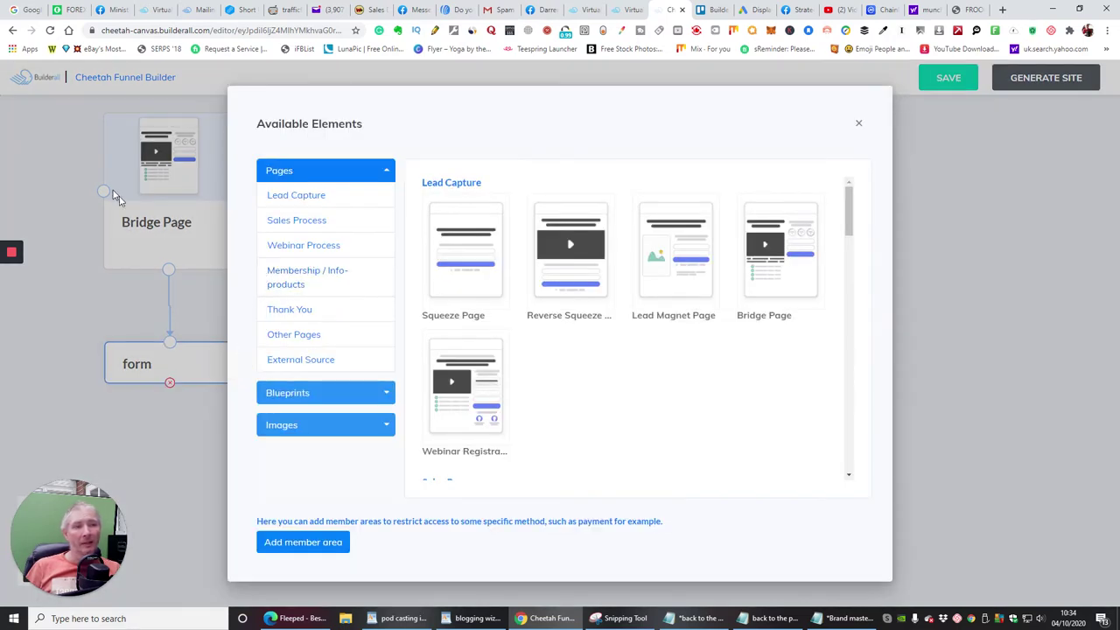
pyautogui.click(857, 126)
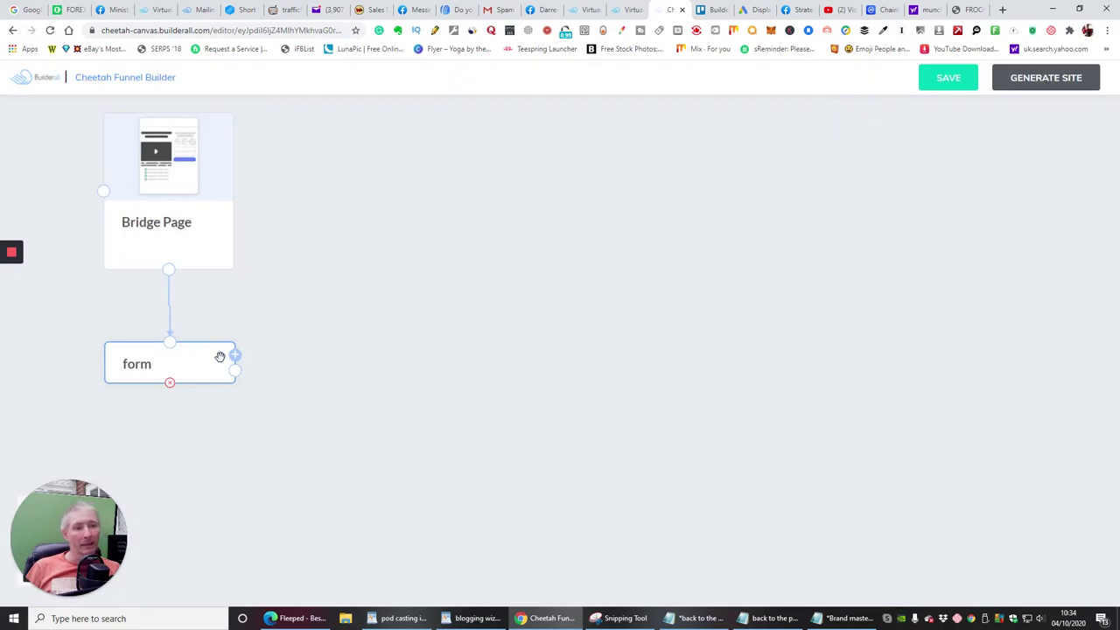
# - Replace the Bridge Page with a new Bridge Page added from the remaining form, placing it and its own form beside that form
pyautogui.click(196, 245)
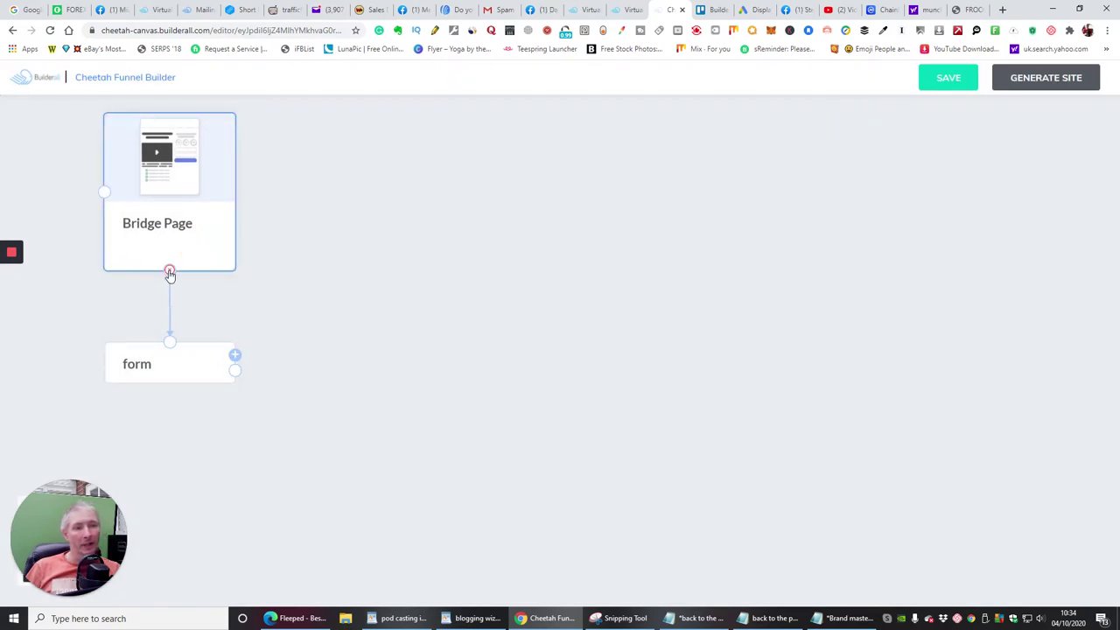
pyautogui.click(170, 271)
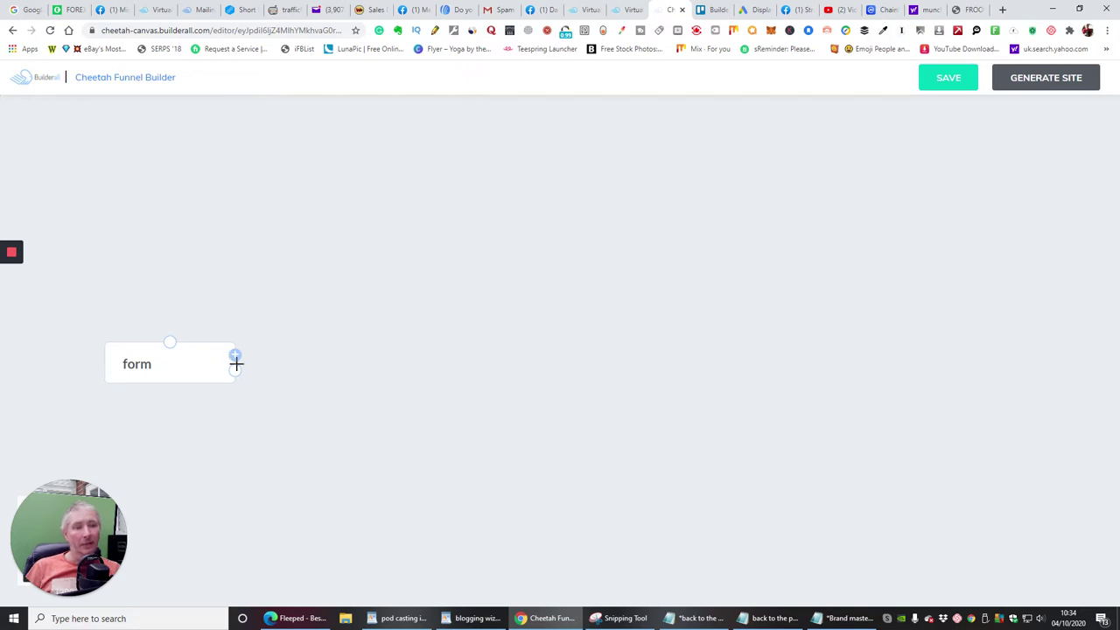
pyautogui.click(234, 355)
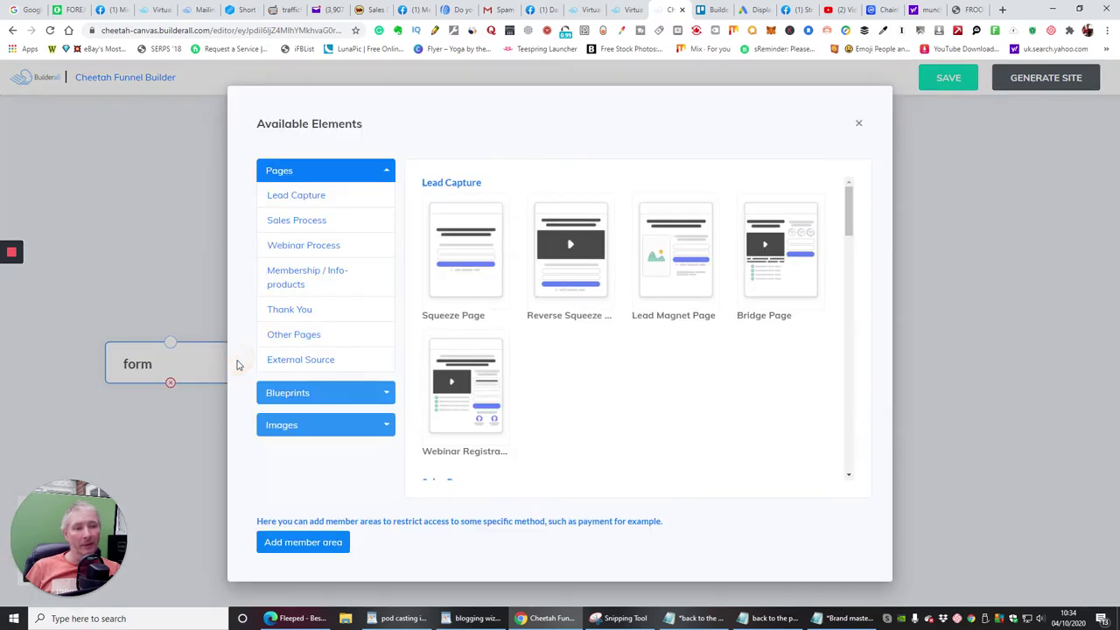
pyautogui.moveTo(463, 274)
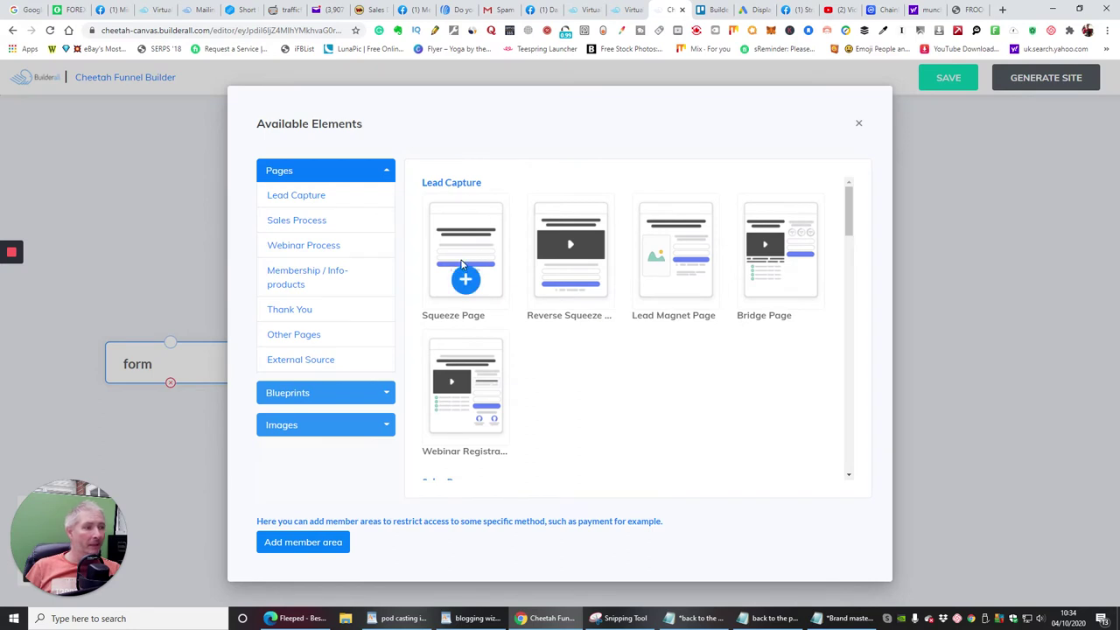
pyautogui.moveTo(663, 255)
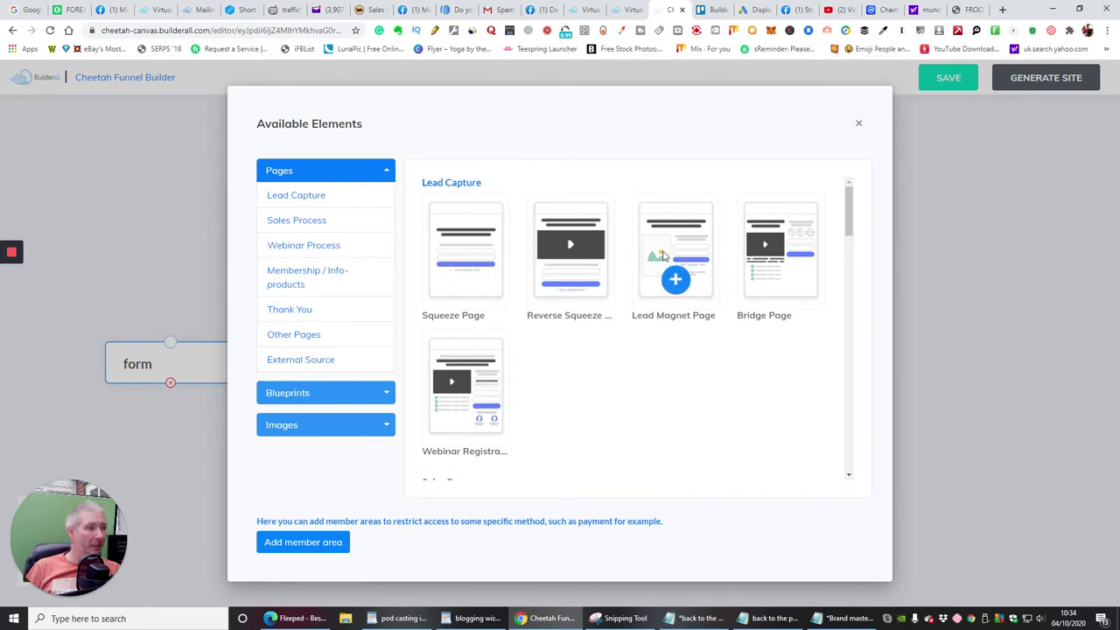
pyautogui.click(780, 278)
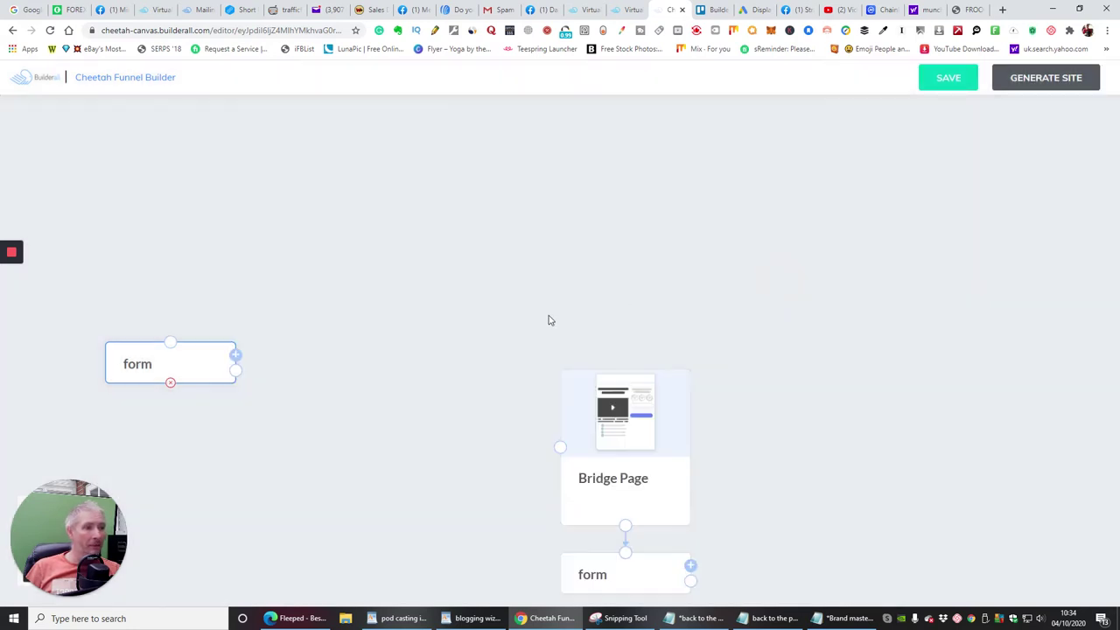
pyautogui.moveTo(576, 401); pyautogui.dragTo(356, 144)
pyautogui.moveTo(642, 585); pyautogui.dragTo(412, 390)
# - Delete the duplicate form and link the Bridge Page to the remaining form, arranged directly below it
pyautogui.click(169, 365)
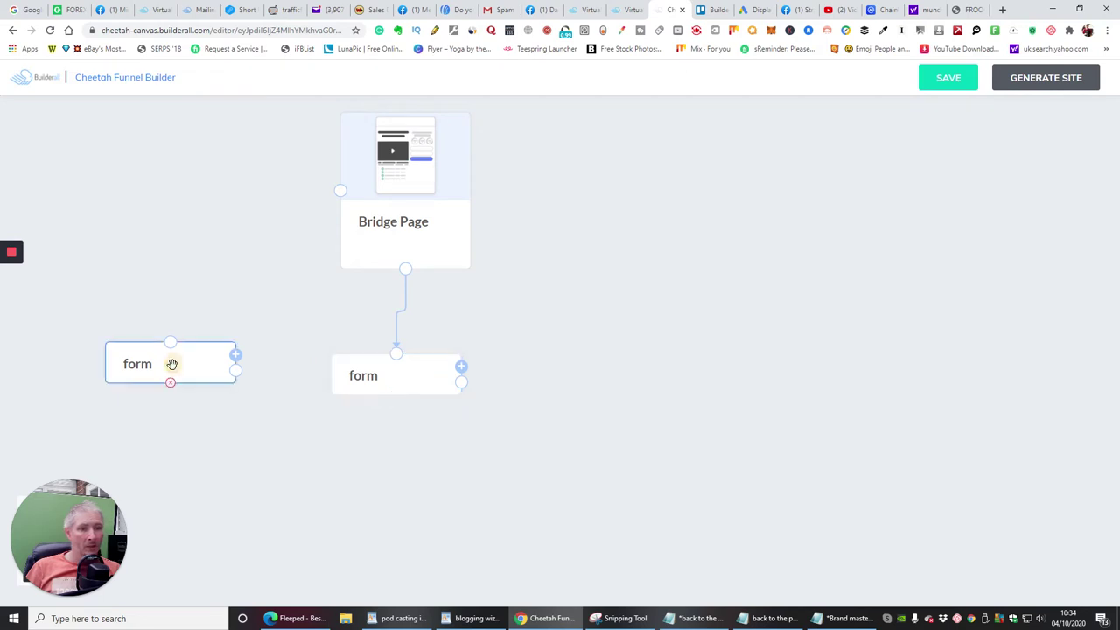
pyautogui.click(170, 383)
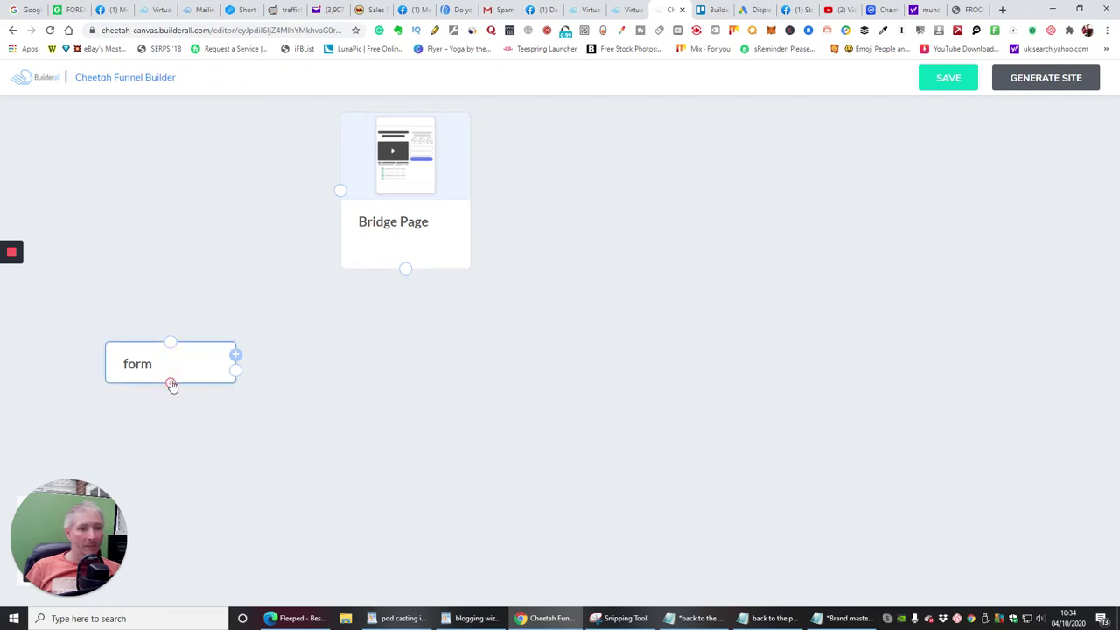
pyautogui.moveTo(175, 365); pyautogui.dragTo(407, 329)
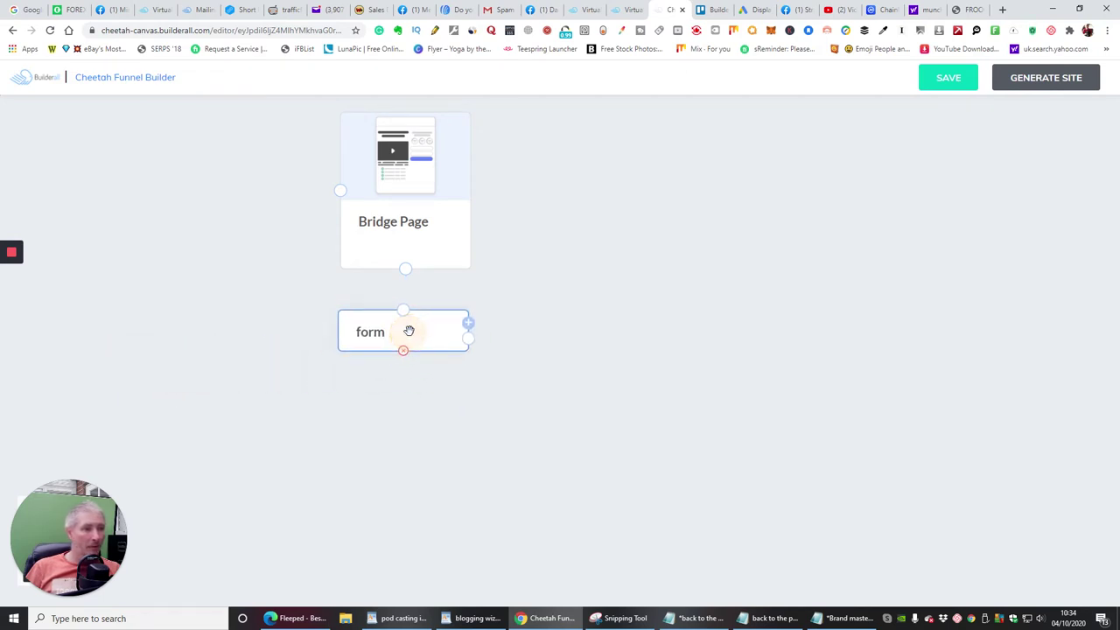
pyautogui.moveTo(454, 201); pyautogui.dragTo(187, 193)
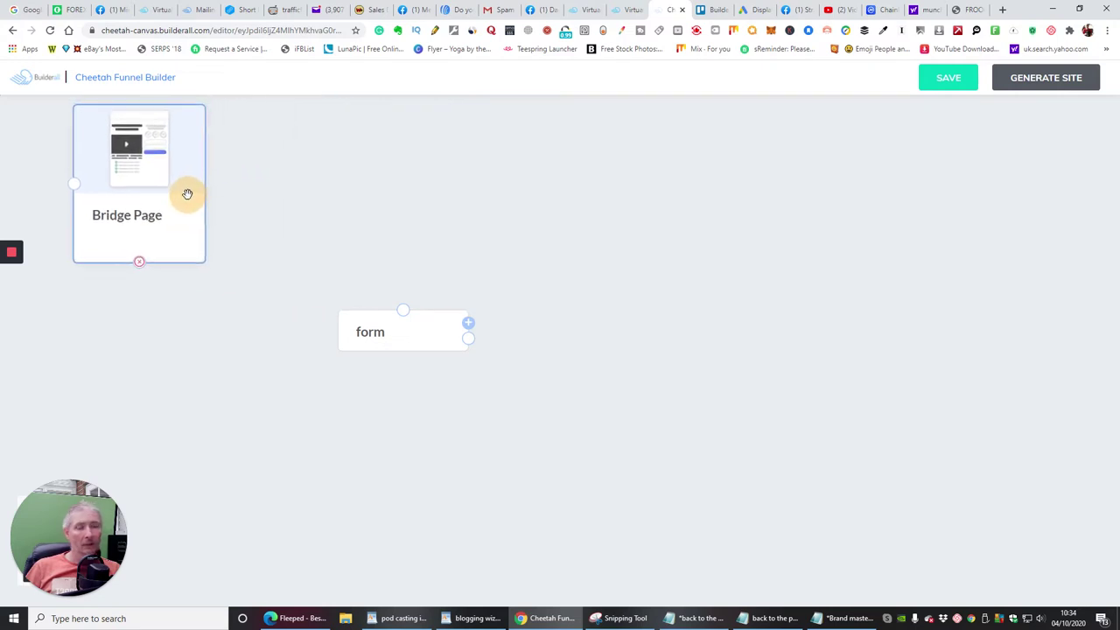
pyautogui.moveTo(434, 332); pyautogui.dragTo(164, 372)
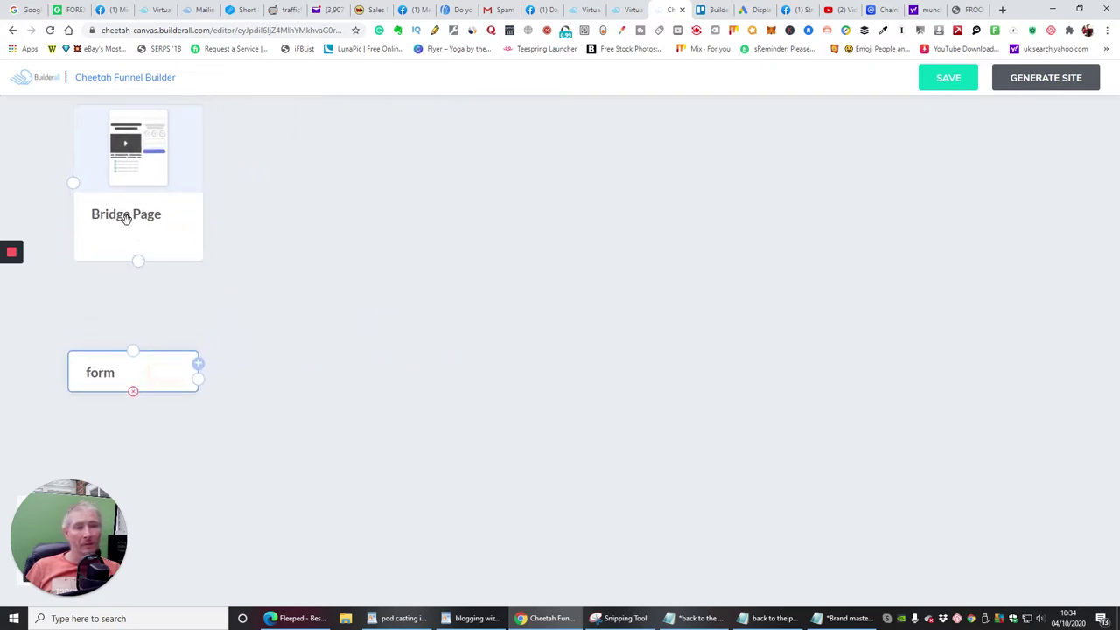
pyautogui.moveTo(137, 261); pyautogui.dragTo(132, 353)
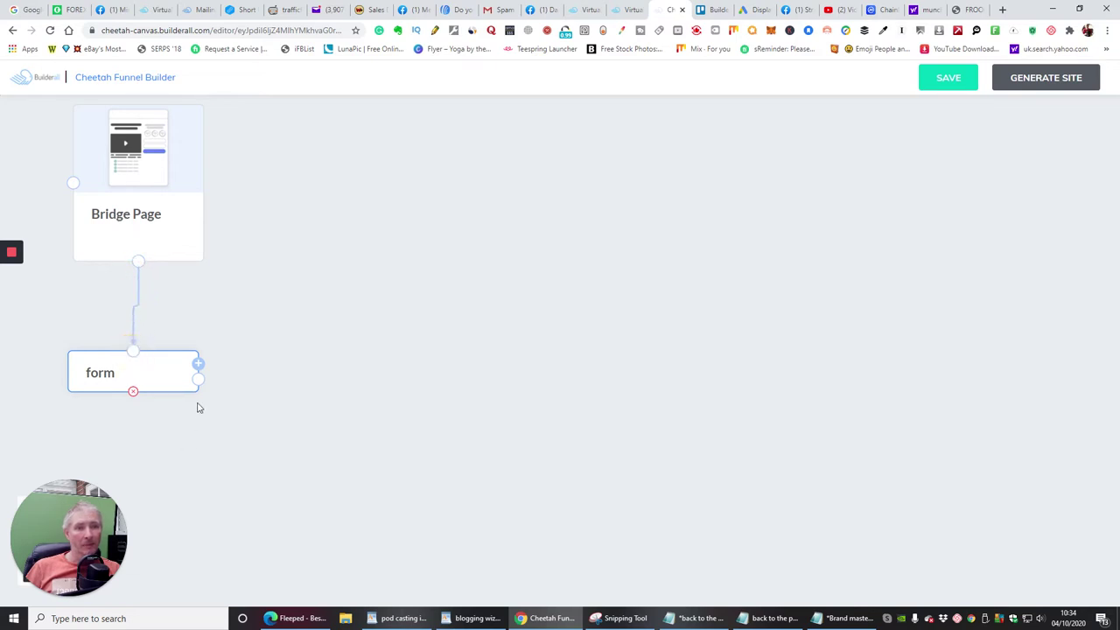
# - Look through the available page types from the Bridge Page's form and add a Calendar Page
pyautogui.click(197, 364)
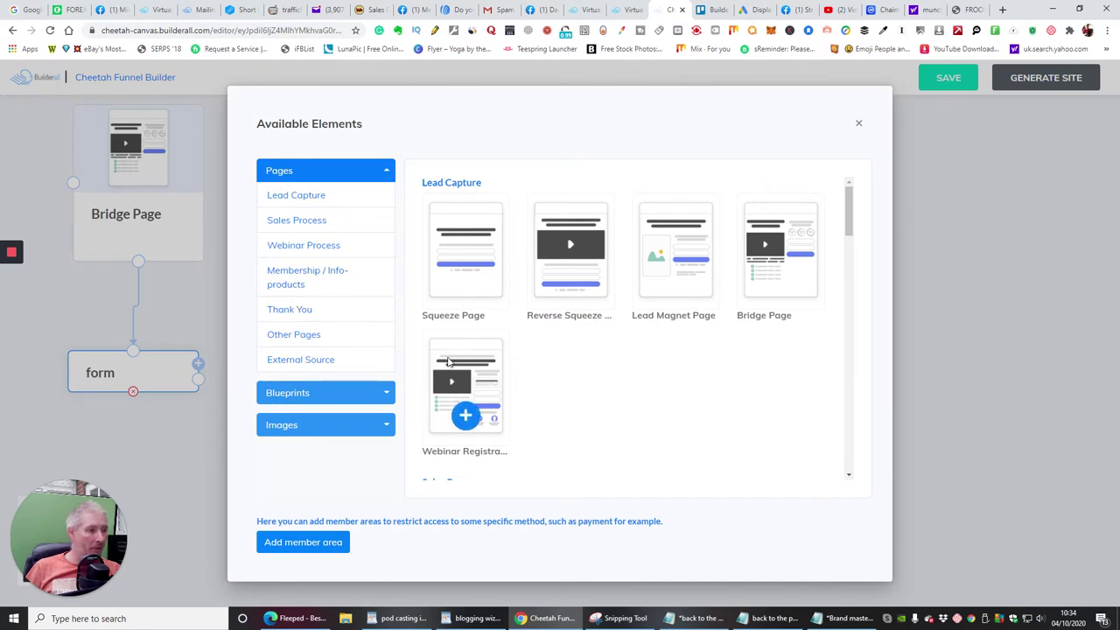
pyautogui.scroll(-3, 578, 411)
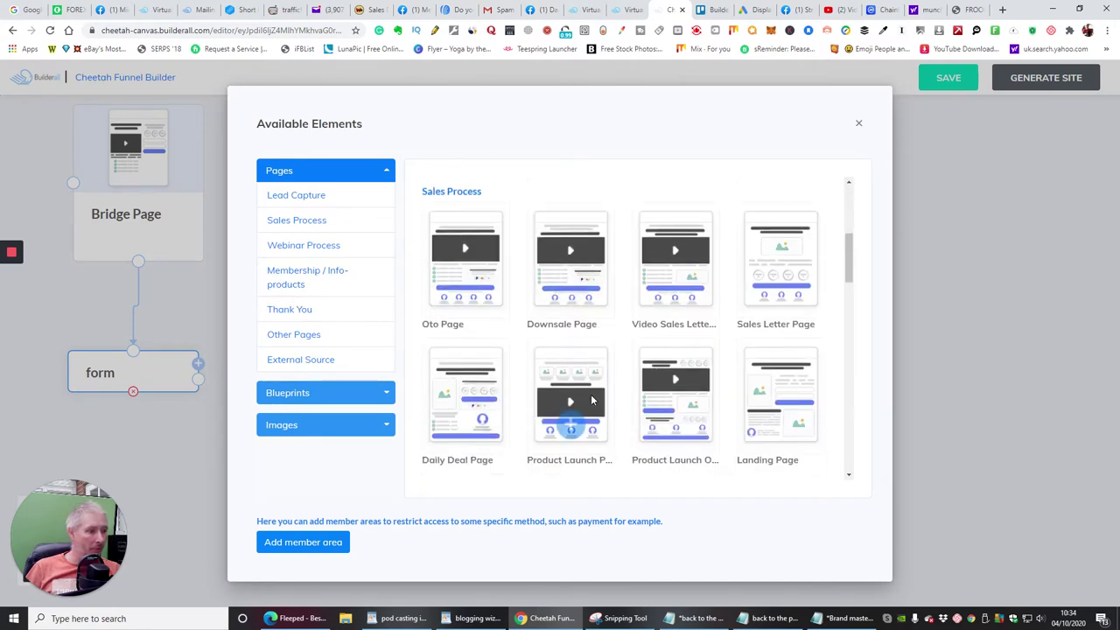
pyautogui.scroll(1, 569, 402)
pyautogui.scroll(-5, 577, 401)
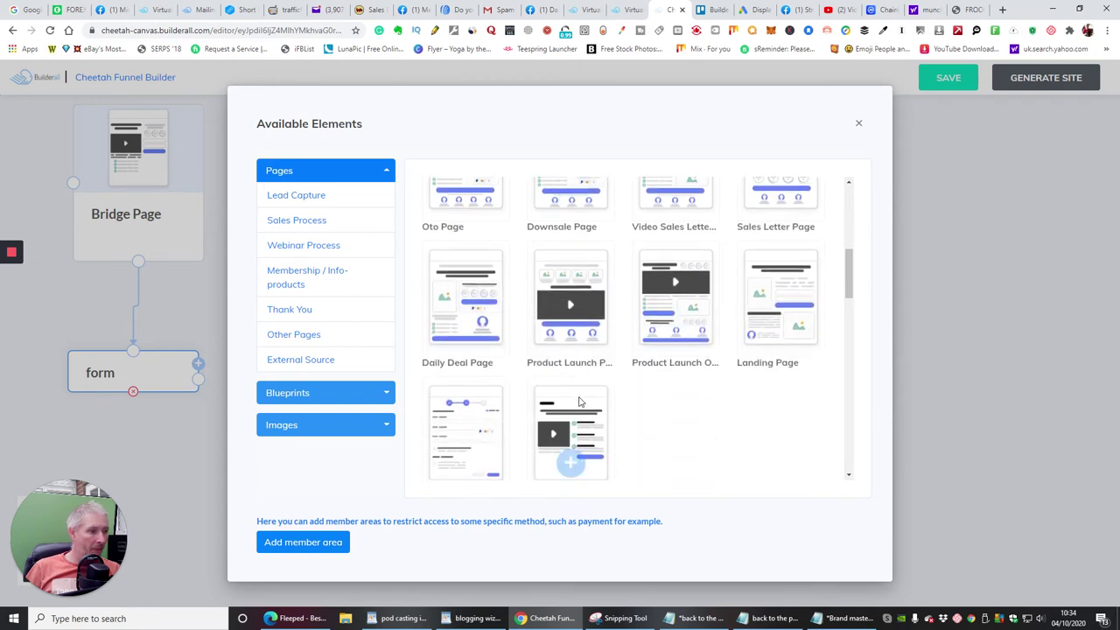
pyautogui.moveTo(442, 317)
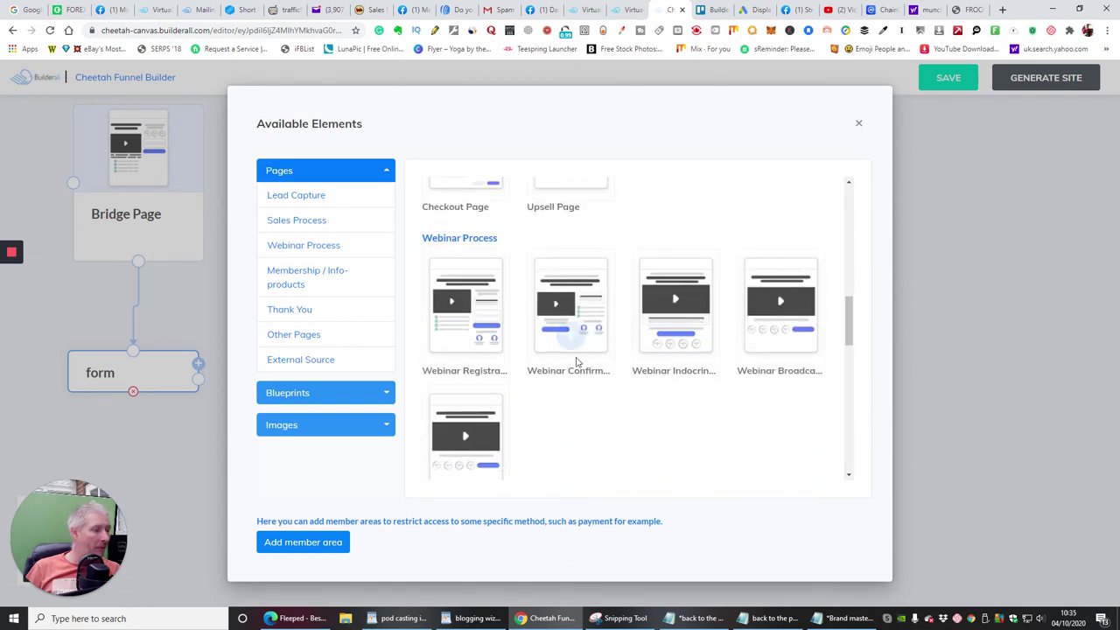
pyautogui.scroll(2, 613, 446)
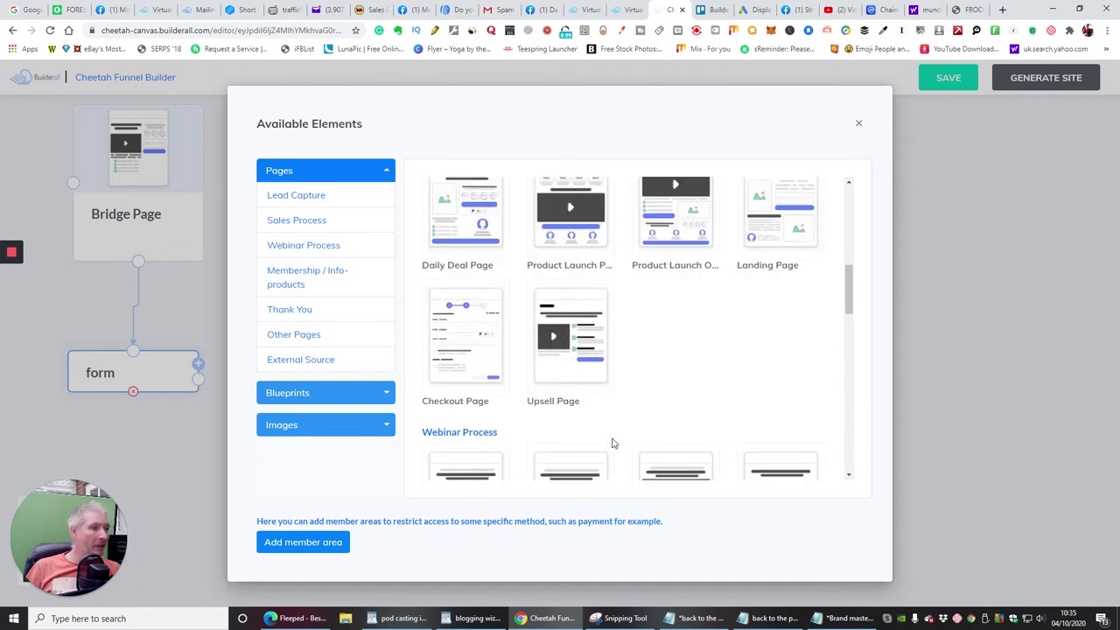
pyautogui.scroll(-5, 626, 442)
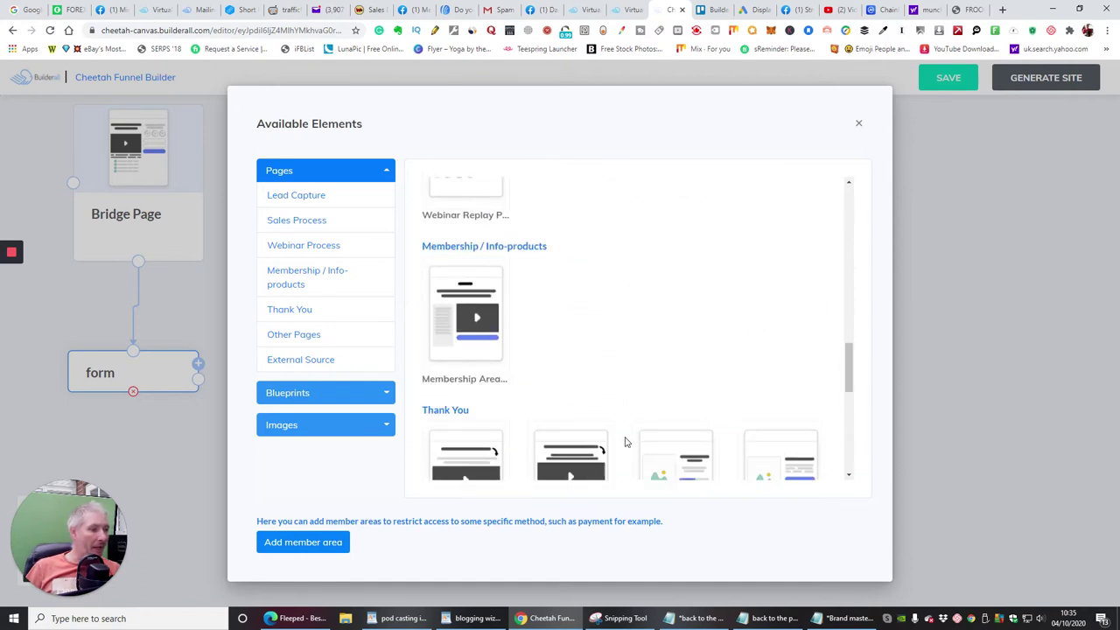
pyautogui.scroll(-3, 606, 312)
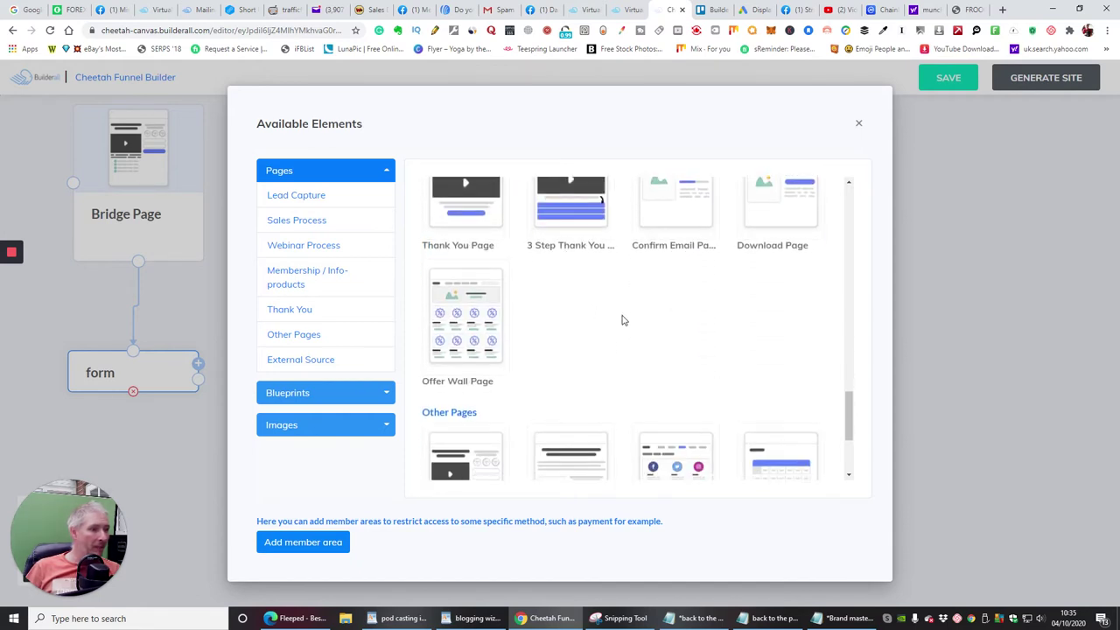
pyautogui.scroll(-2, 627, 320)
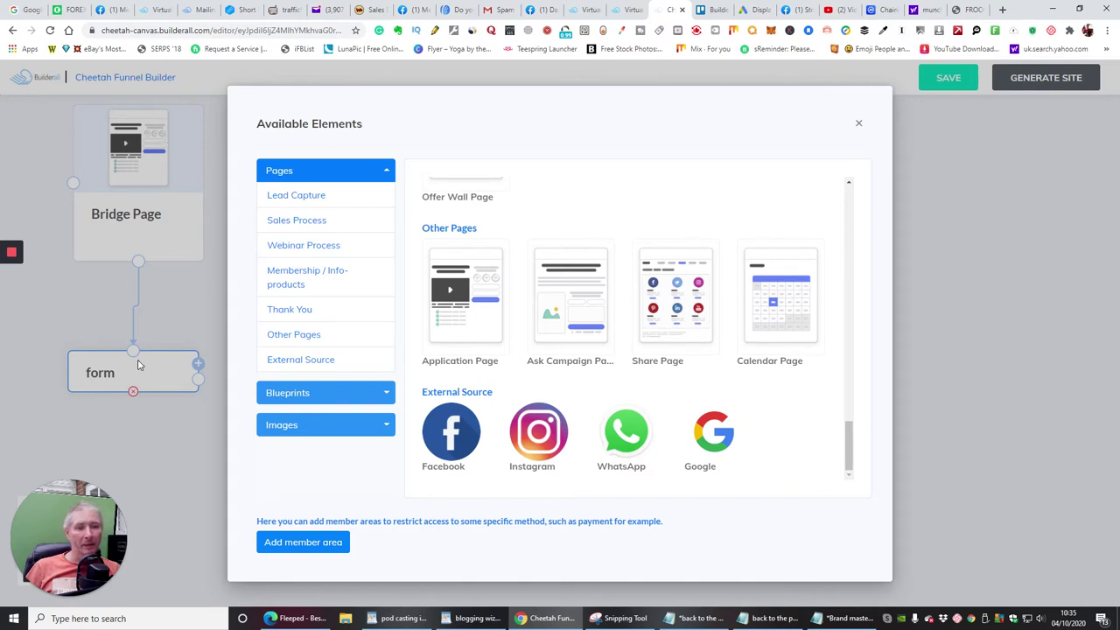
pyautogui.click(777, 320)
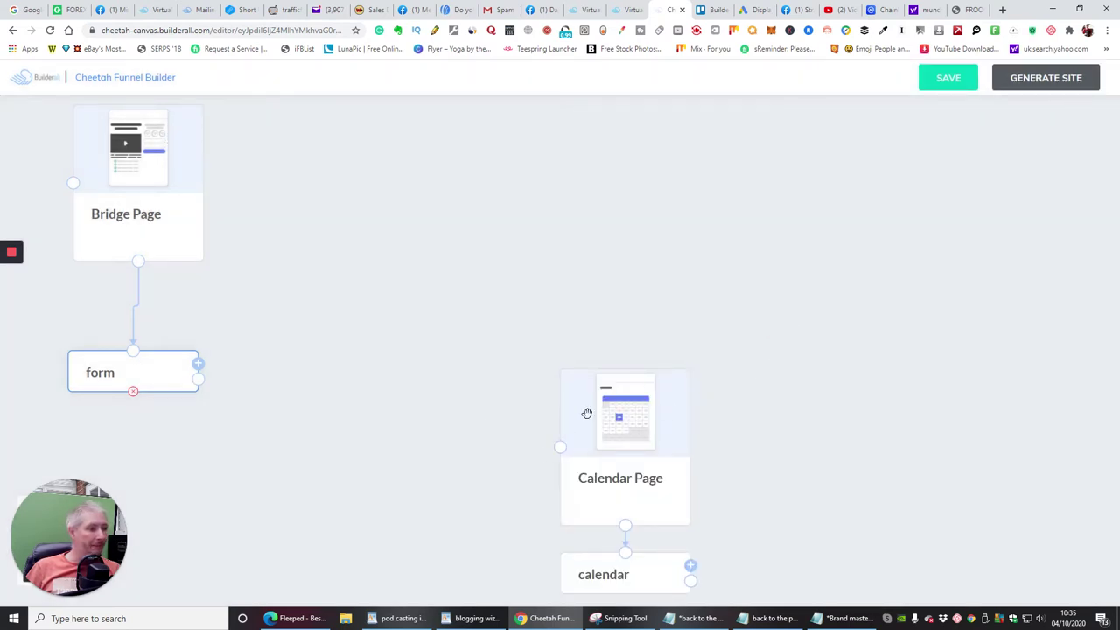
# - Place the Calendar Page and its calendar element beside the Bridge Page and link the Bridge Page's form to the Calendar Page
pyautogui.moveTo(587, 412); pyautogui.dragTo(267, 149)
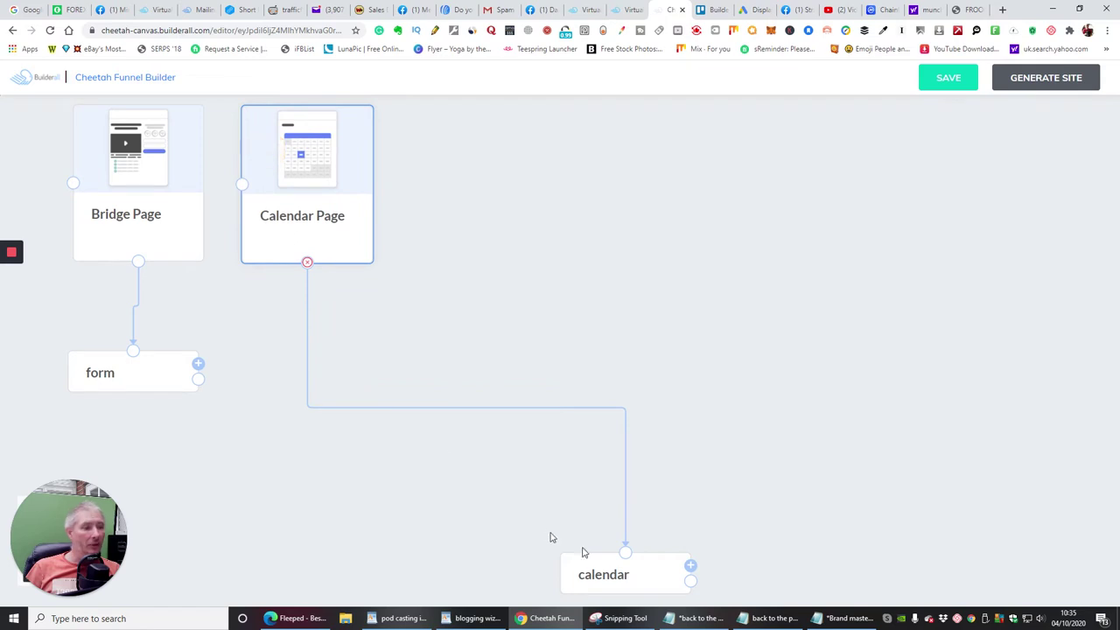
pyautogui.moveTo(660, 585); pyautogui.dragTo(342, 376)
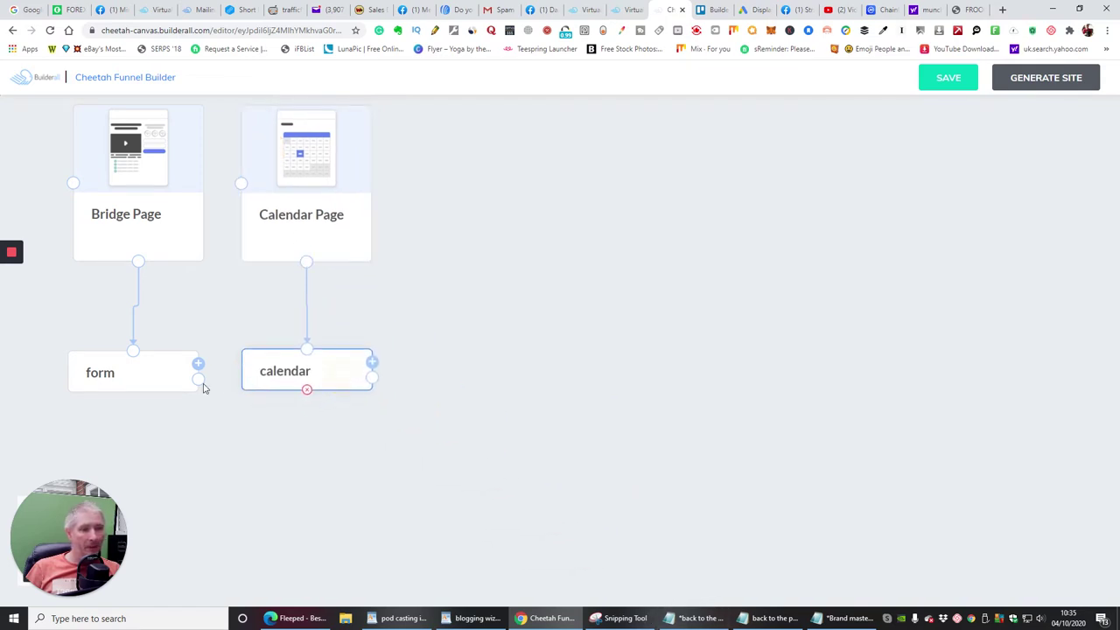
pyautogui.moveTo(198, 377); pyautogui.dragTo(239, 184)
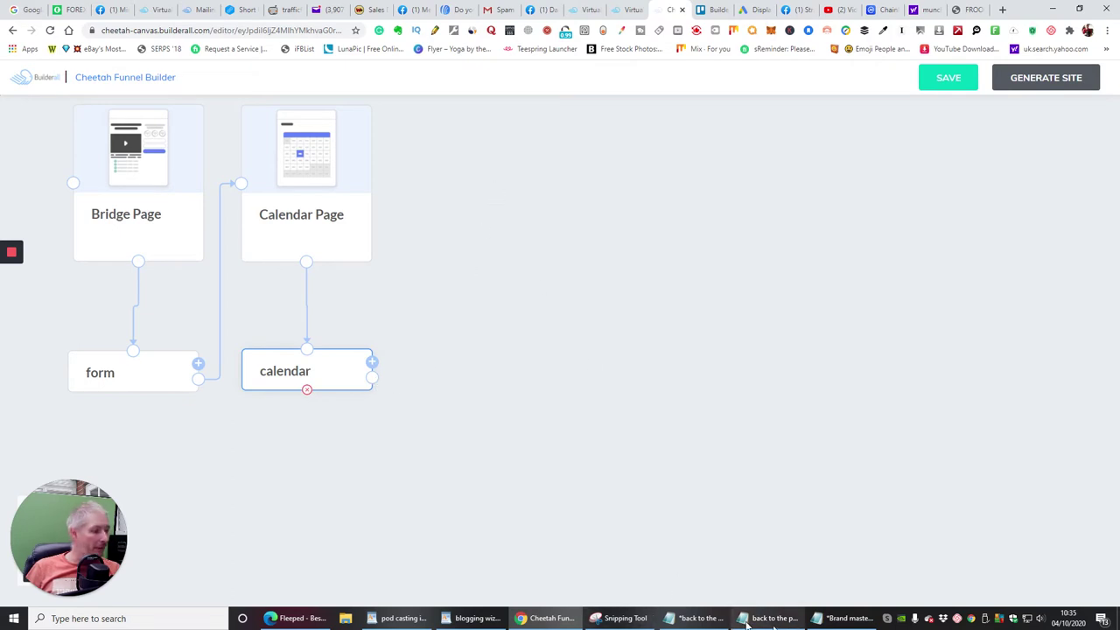
# - Add a Webinar Registration Page from the calendar element and arrange it beside the Calendar Page with its form directly below
pyautogui.click(371, 363)
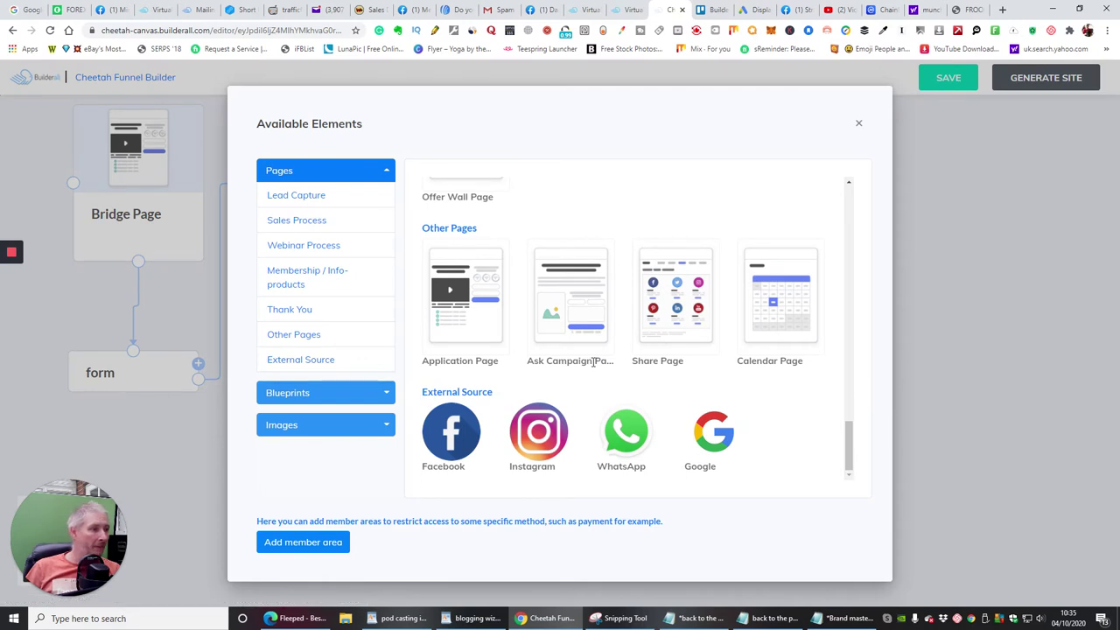
pyautogui.scroll(4, 846, 447)
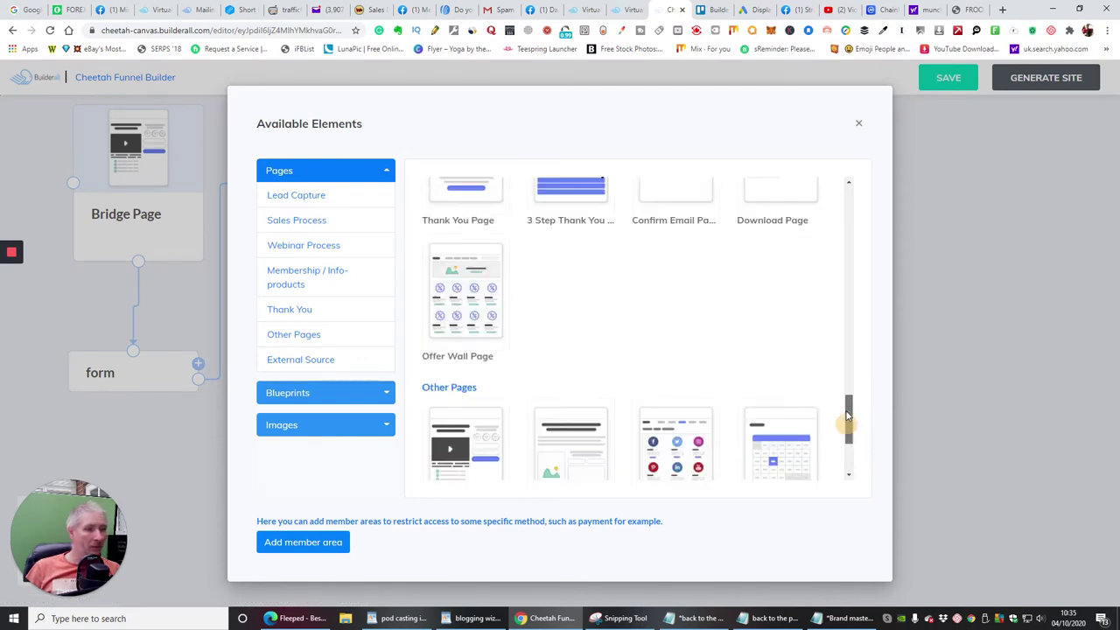
pyautogui.click(269, 249)
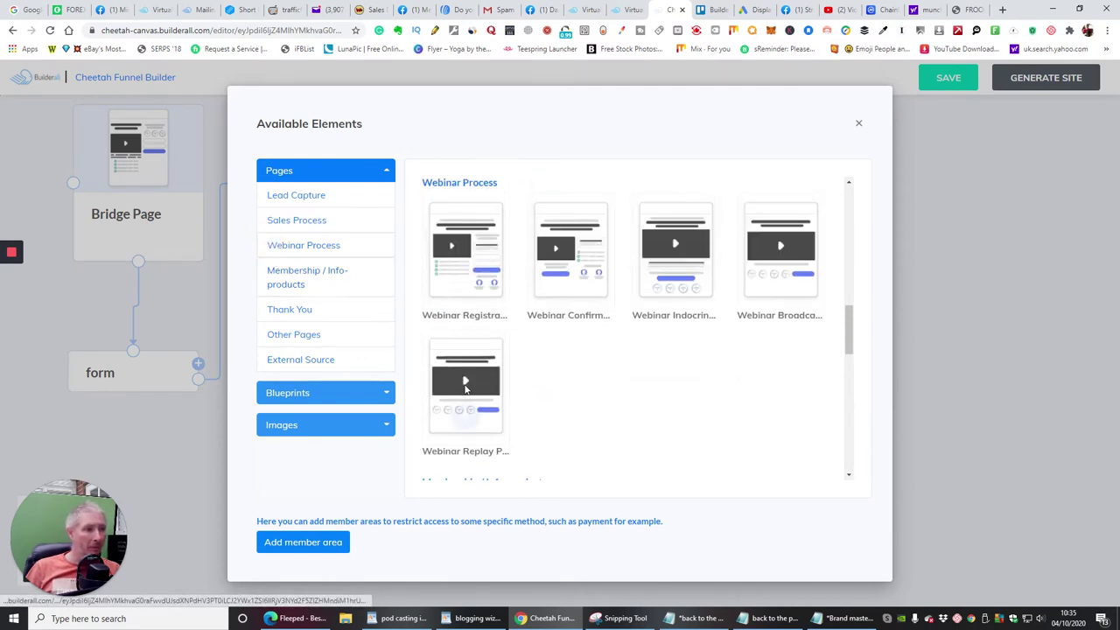
pyautogui.click(464, 281)
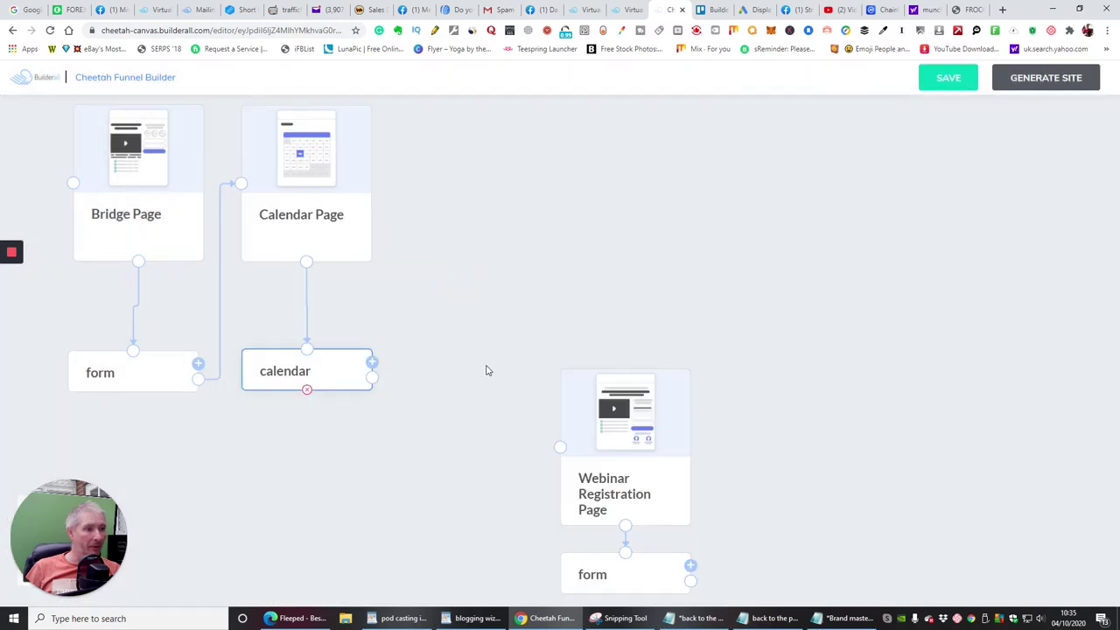
pyautogui.moveTo(586, 421); pyautogui.dragTo(434, 157)
pyautogui.moveTo(630, 574); pyautogui.dragTo(496, 382)
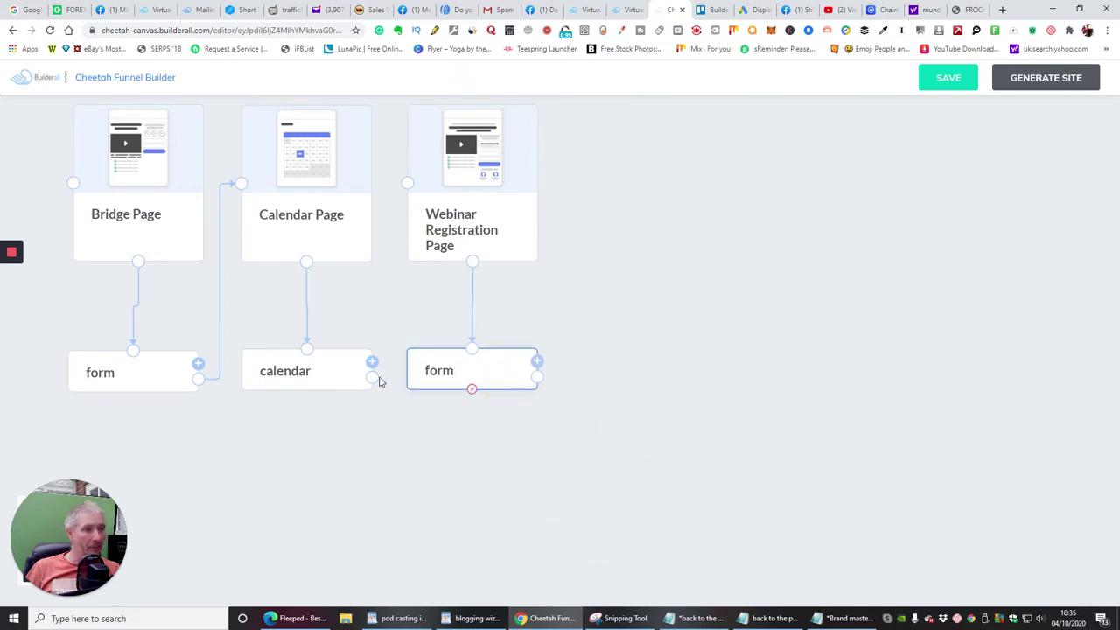
# - Link the calendar element to the Webinar Registration Page and add a Daily Deal Page from the Bridge Page's form
pyautogui.moveTo(372, 375); pyautogui.dragTo(407, 184)
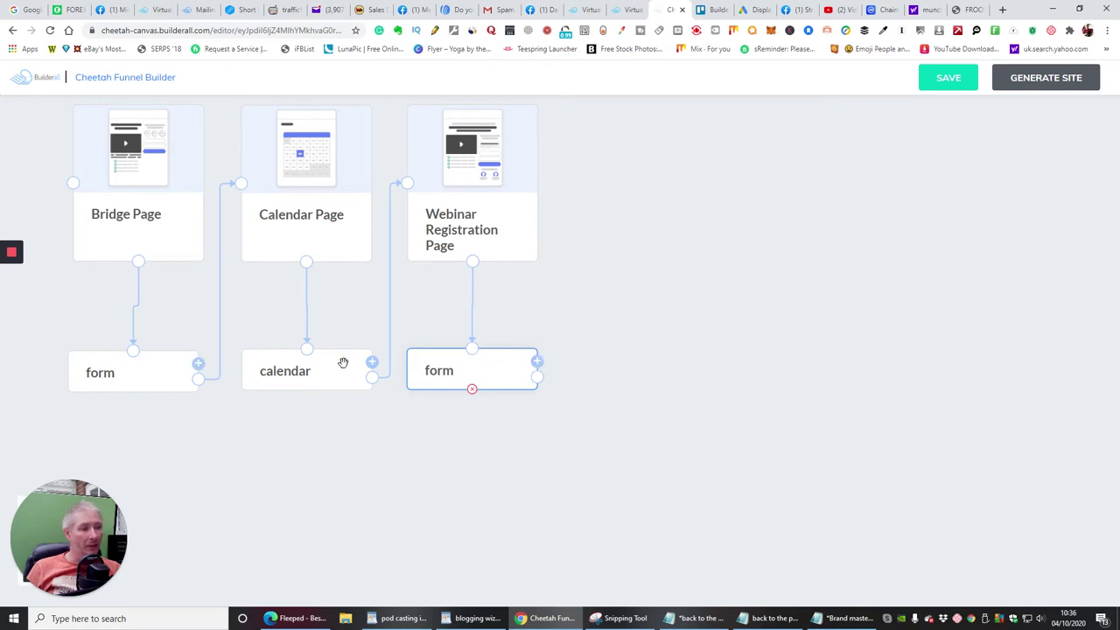
pyautogui.click(198, 364)
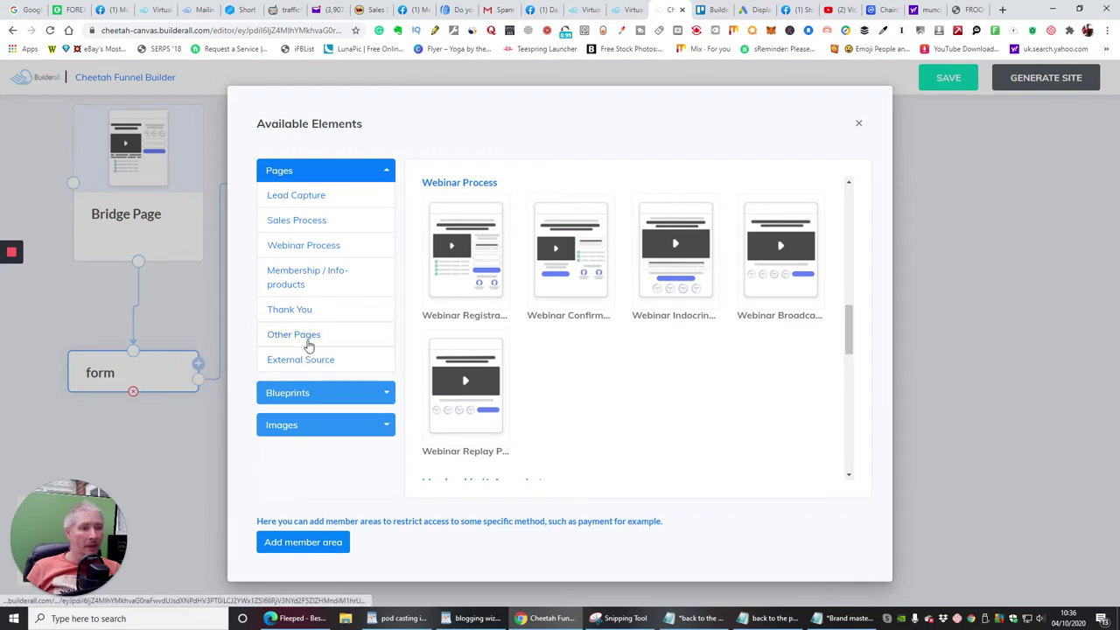
pyautogui.click(304, 221)
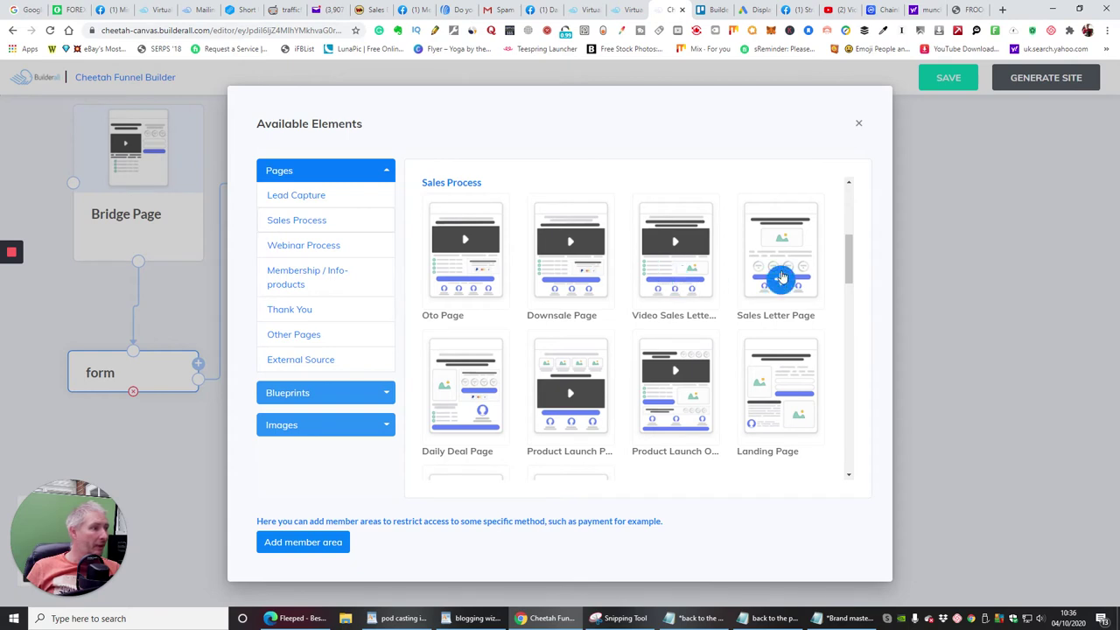
pyautogui.scroll(-2, 771, 313)
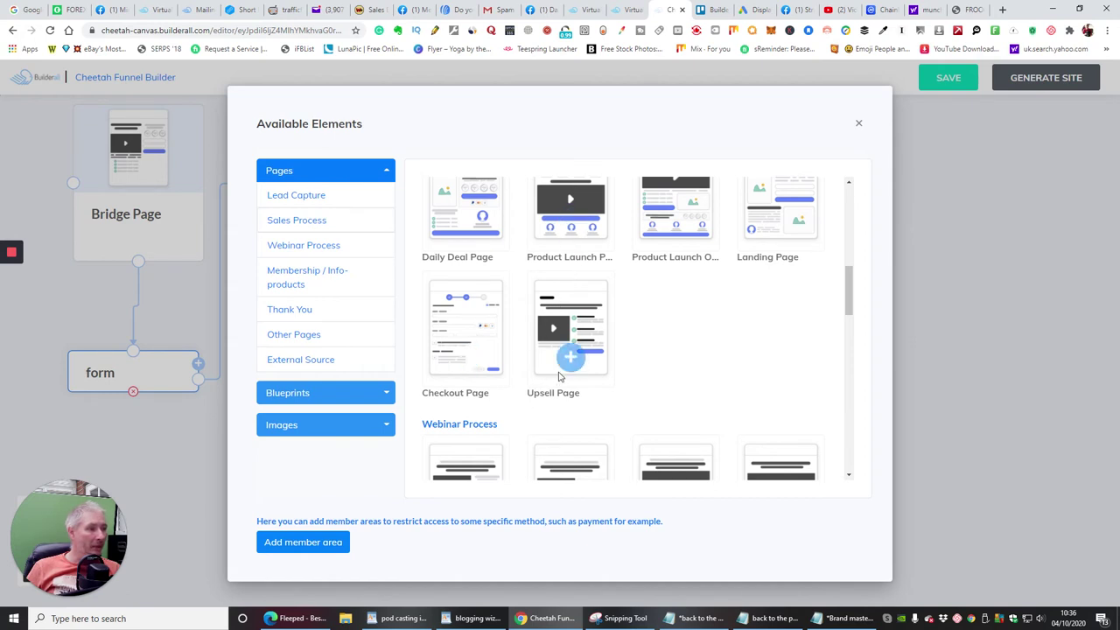
pyautogui.click(465, 223)
pyautogui.click(582, 435)
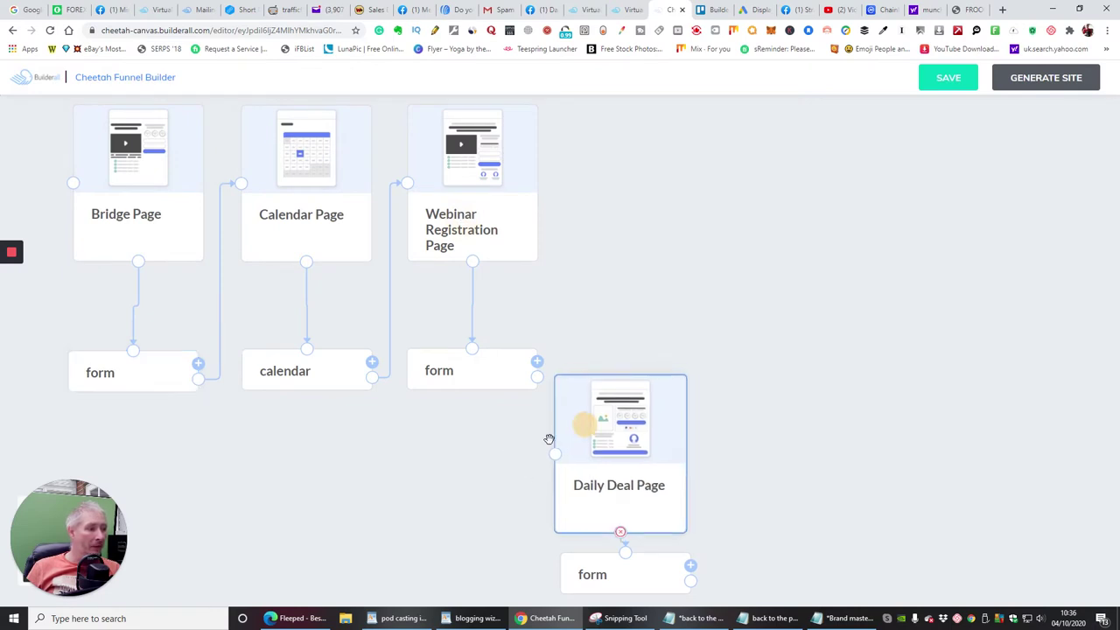
# - Place the Daily Deal Page below the Bridge Page with its form alongside, and link the Bridge Page to the Daily Deal Page
pyautogui.moveTo(549, 438); pyautogui.dragTo(189, 465)
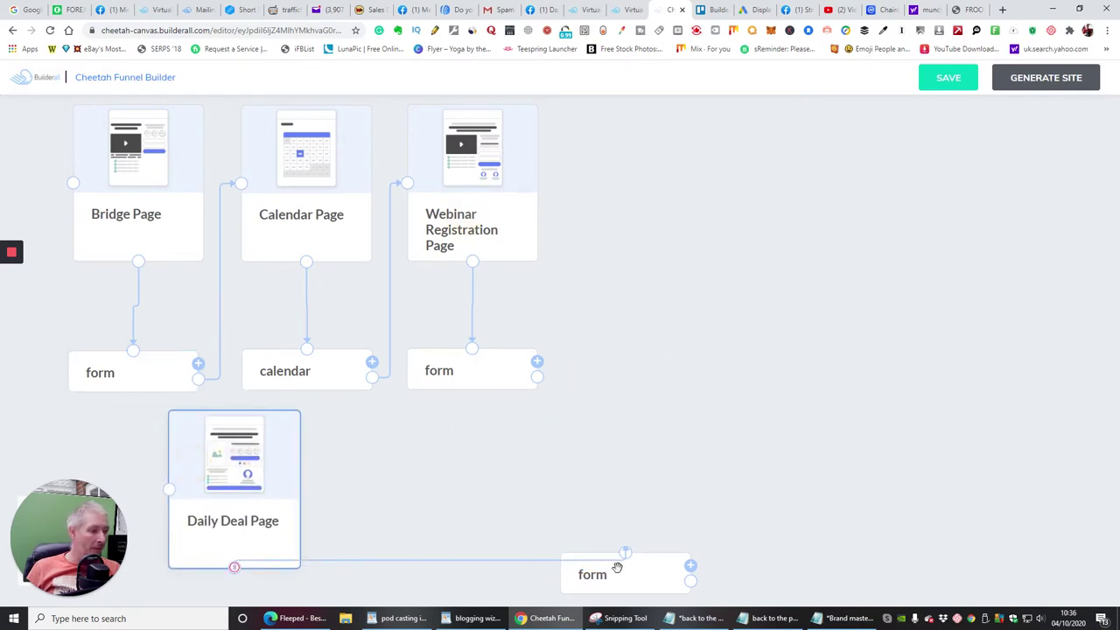
pyautogui.moveTo(617, 566); pyautogui.dragTo(386, 449)
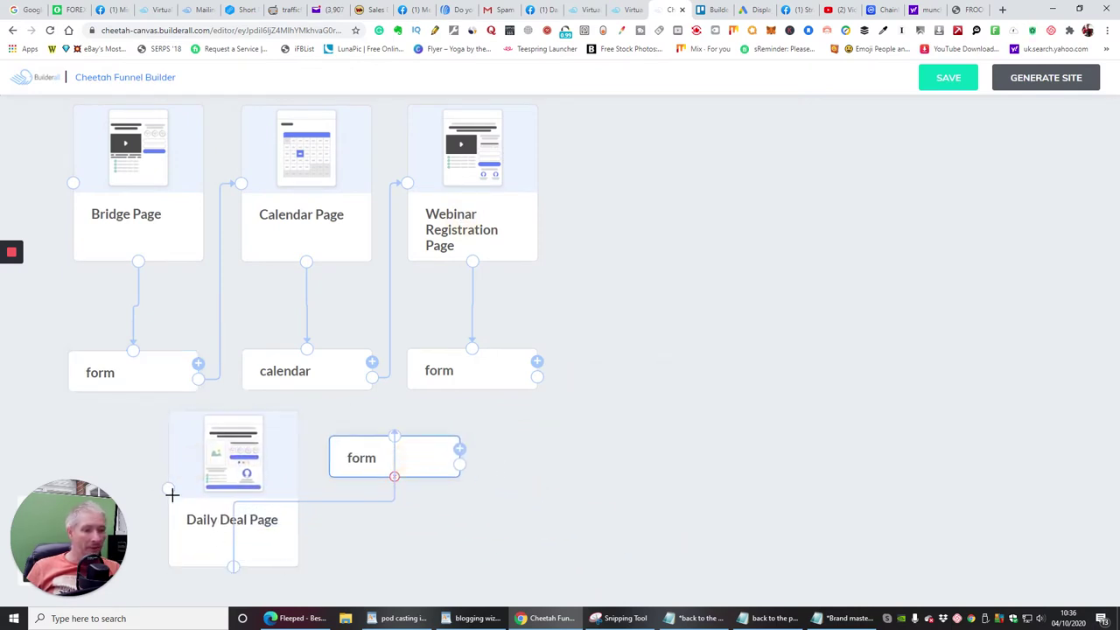
pyautogui.moveTo(169, 488); pyautogui.dragTo(74, 186)
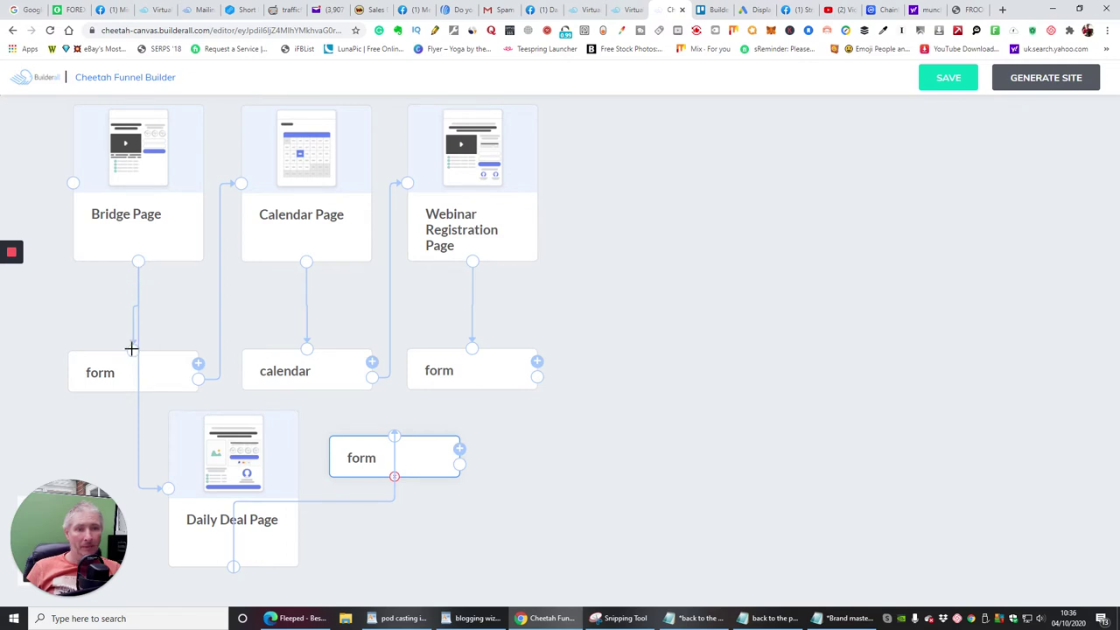
pyautogui.moveTo(131, 349)
pyautogui.mouseDown()
pyautogui.moveTo(113, 407)
pyautogui.moveTo(132, 452)
pyautogui.moveTo(132, 333)
pyautogui.moveTo(132, 350)
pyautogui.mouseUp()
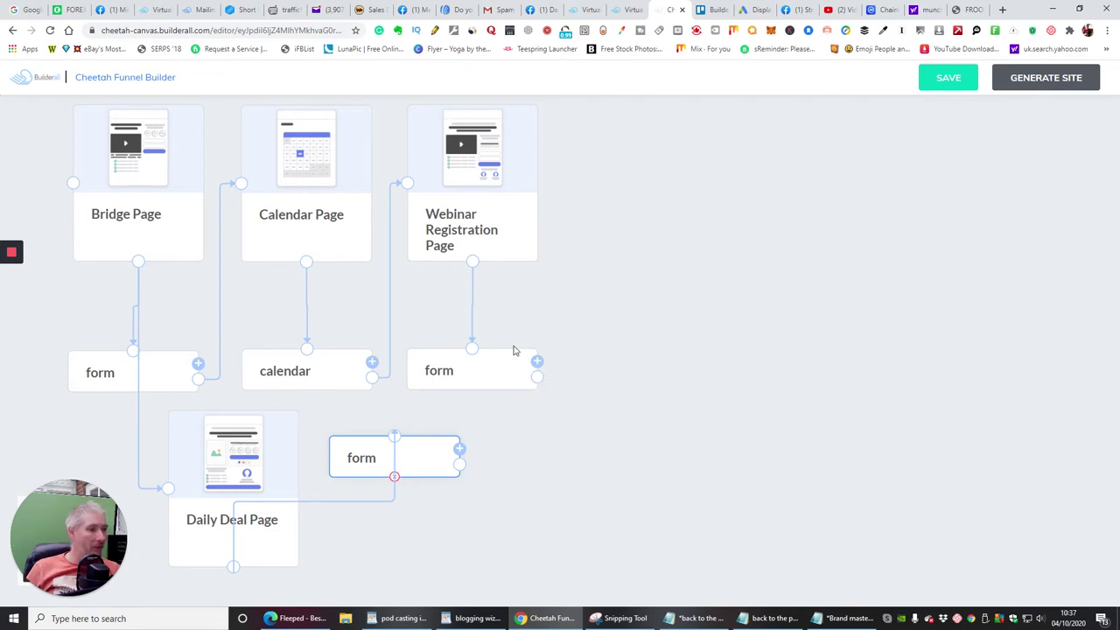
# - Add a Confirm Email Page from the webinar form, place it beside the Webinar Registration Page and link that form to it
pyautogui.click(537, 362)
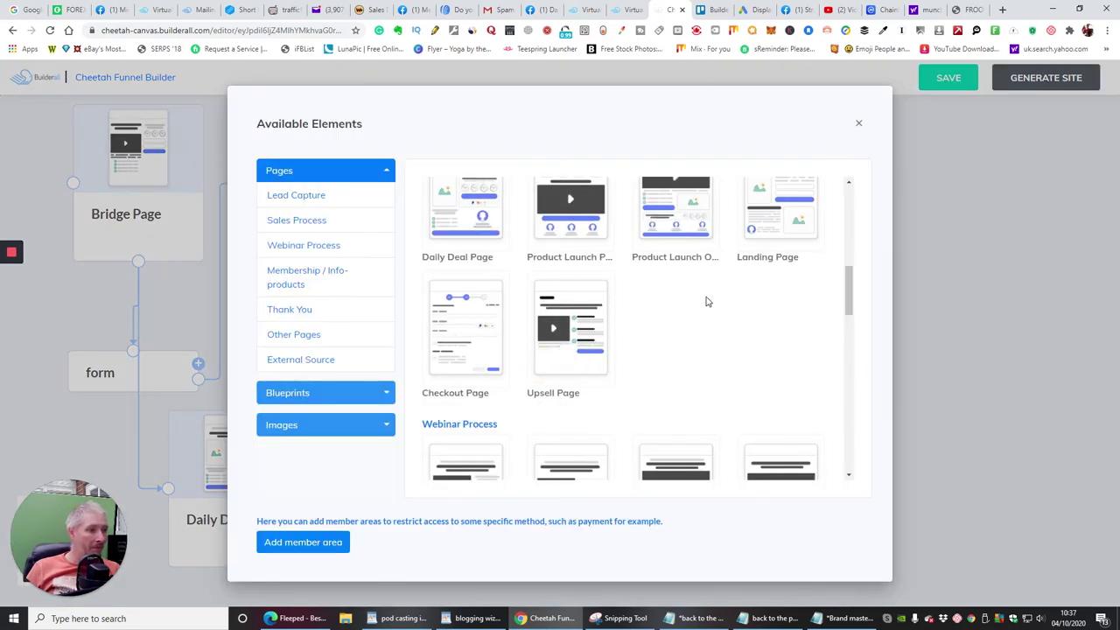
pyautogui.scroll(-3, 705, 303)
pyautogui.scroll(-3, 710, 300)
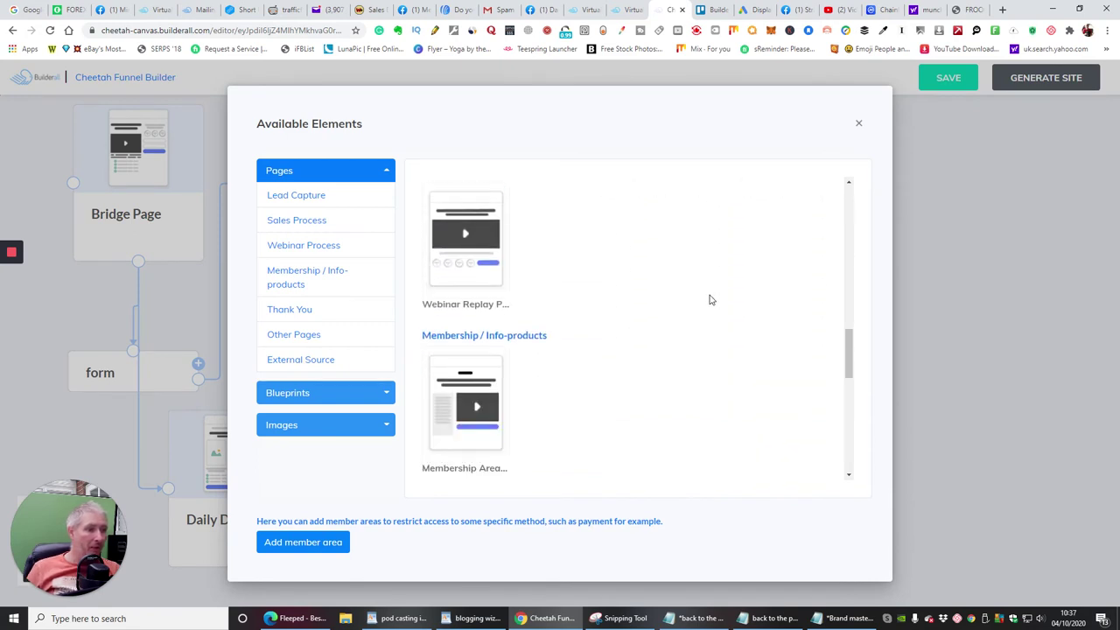
pyautogui.scroll(-1, 710, 300)
pyautogui.scroll(-2, 710, 300)
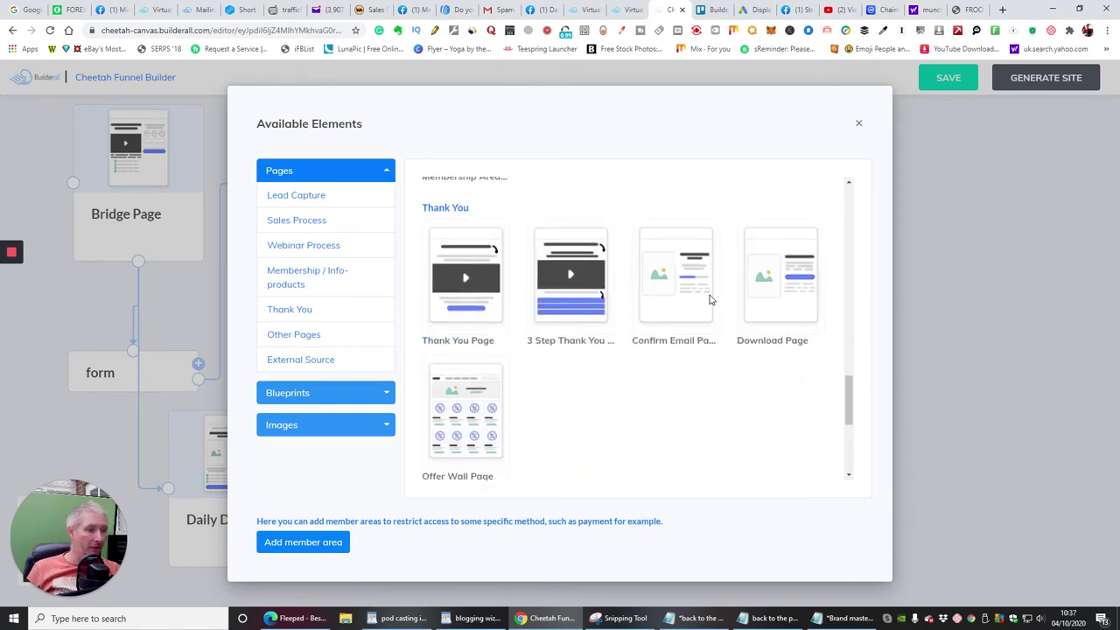
pyautogui.scroll(-1, 711, 300)
pyautogui.scroll(2, 710, 300)
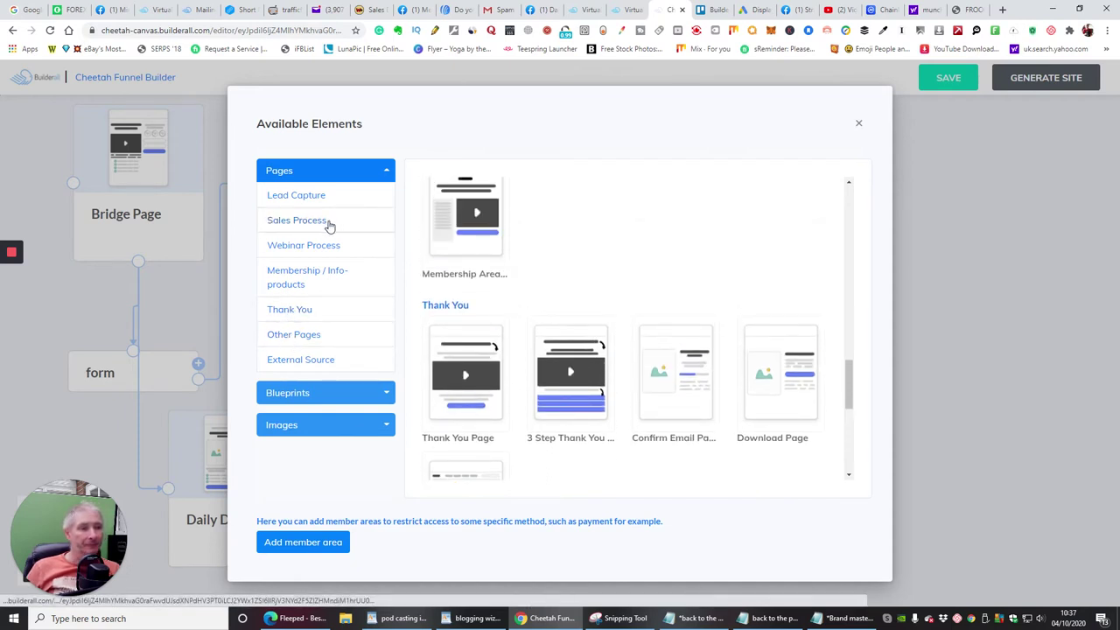
pyautogui.click(319, 311)
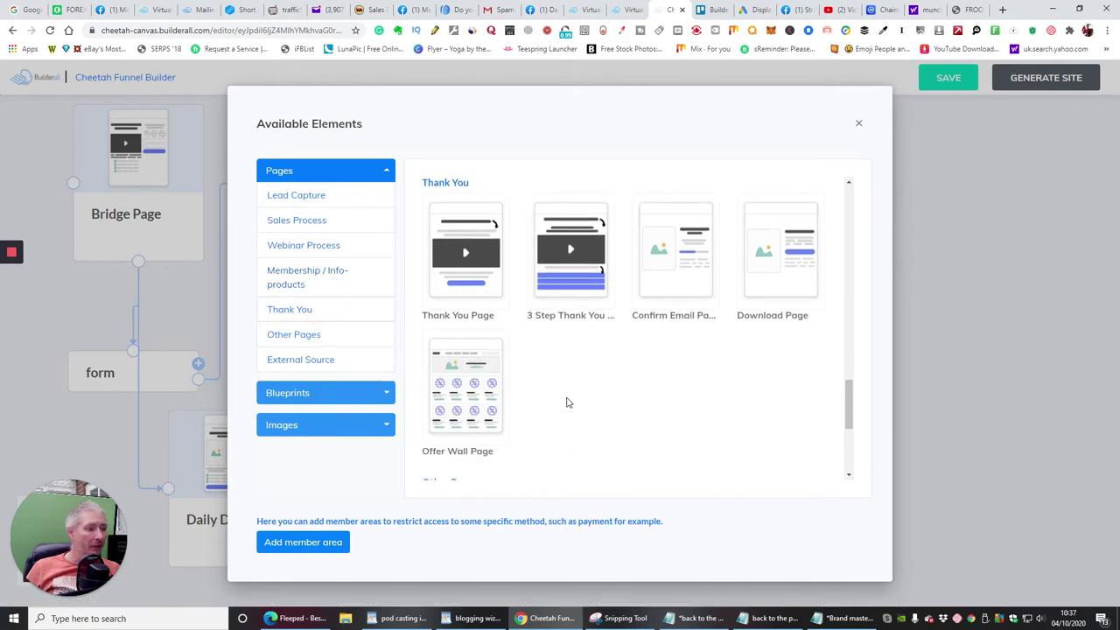
pyautogui.click(464, 276)
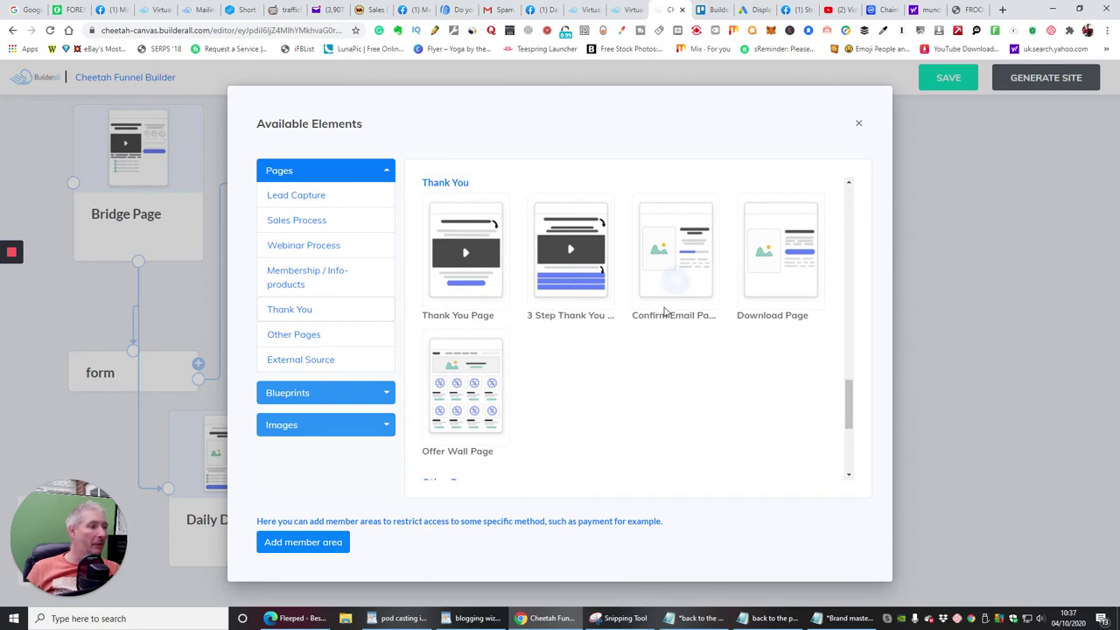
pyautogui.click(677, 281)
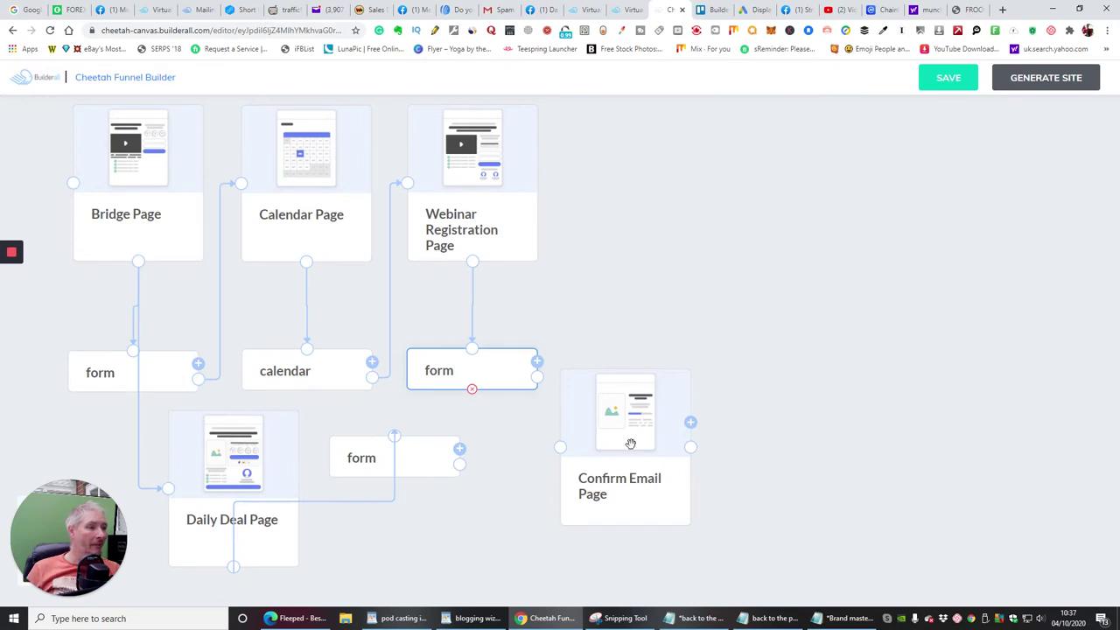
pyautogui.moveTo(627, 445); pyautogui.dragTo(672, 186)
pyautogui.moveTo(604, 189)
pyautogui.mouseDown()
pyautogui.moveTo(538, 394)
pyautogui.moveTo(536, 377)
pyautogui.mouseUp()
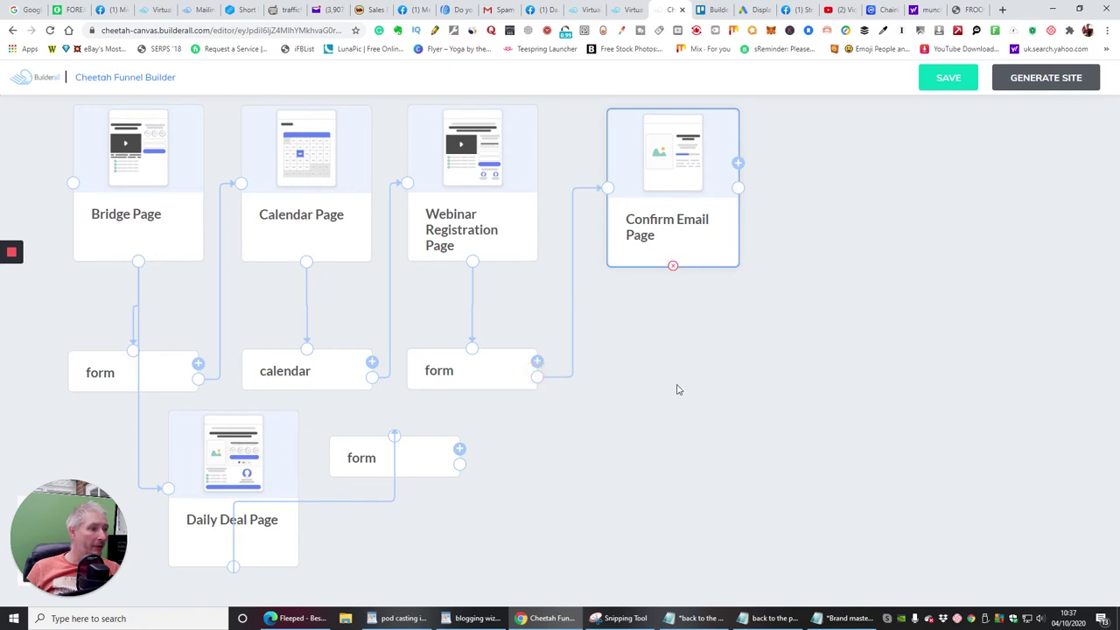
# - Add a Thank You Page from the Confirm Email Page, place it alongside and link the Confirm Email Page to it
pyautogui.click(738, 165)
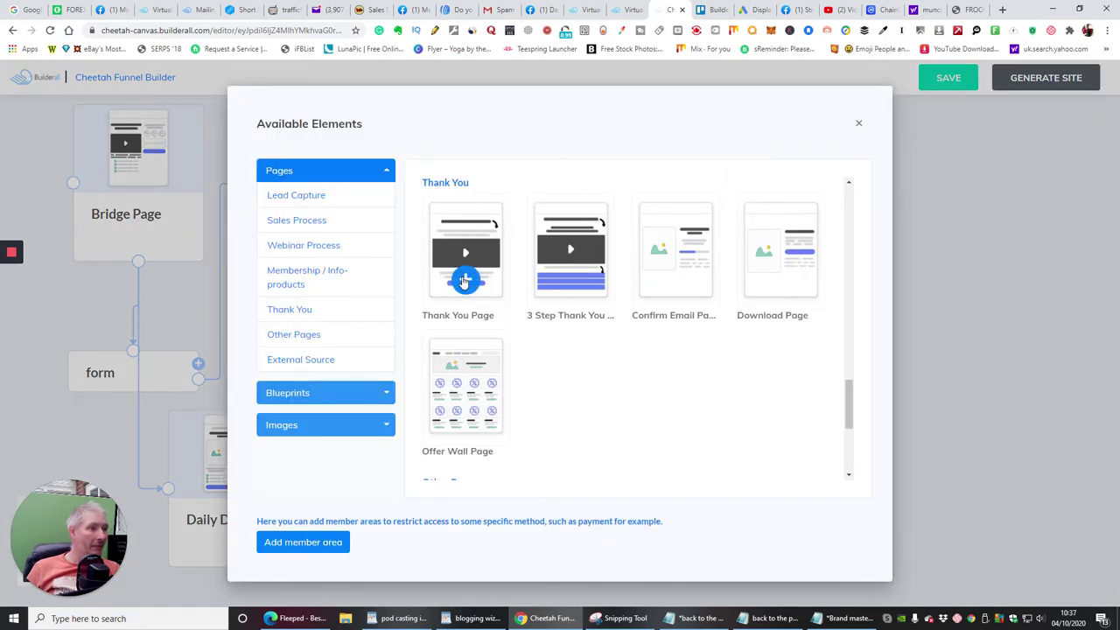
pyautogui.click(464, 279)
pyautogui.moveTo(634, 412); pyautogui.dragTo(875, 143)
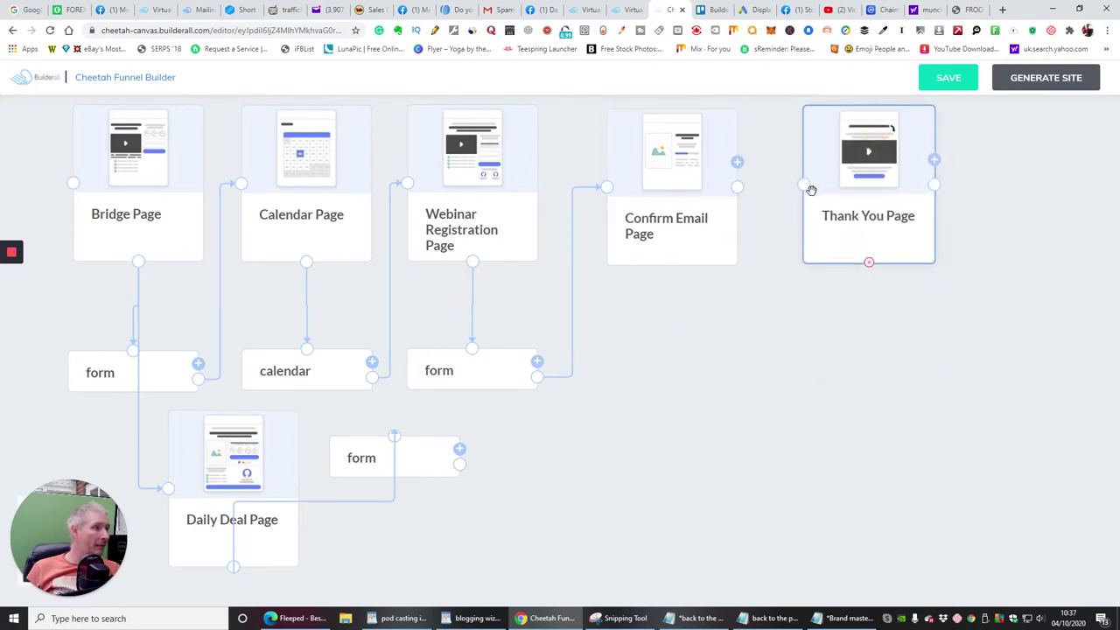
pyautogui.moveTo(803, 186); pyautogui.dragTo(737, 186)
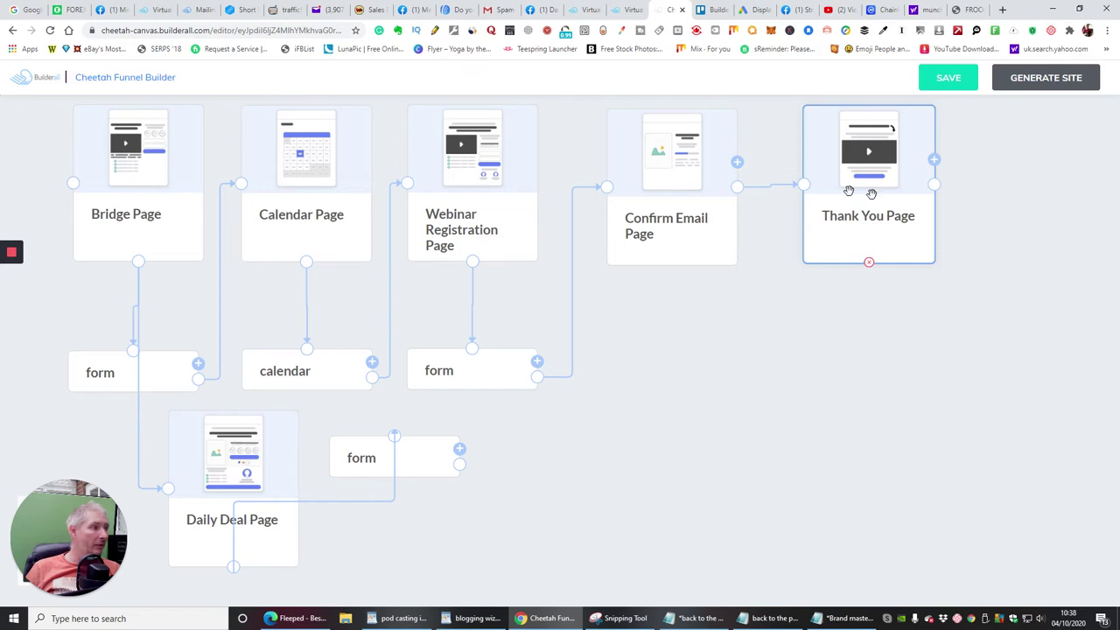
# - Generate the site from the funnel, go to the generated website and open its Bridge Page for editing
pyautogui.click(1054, 79)
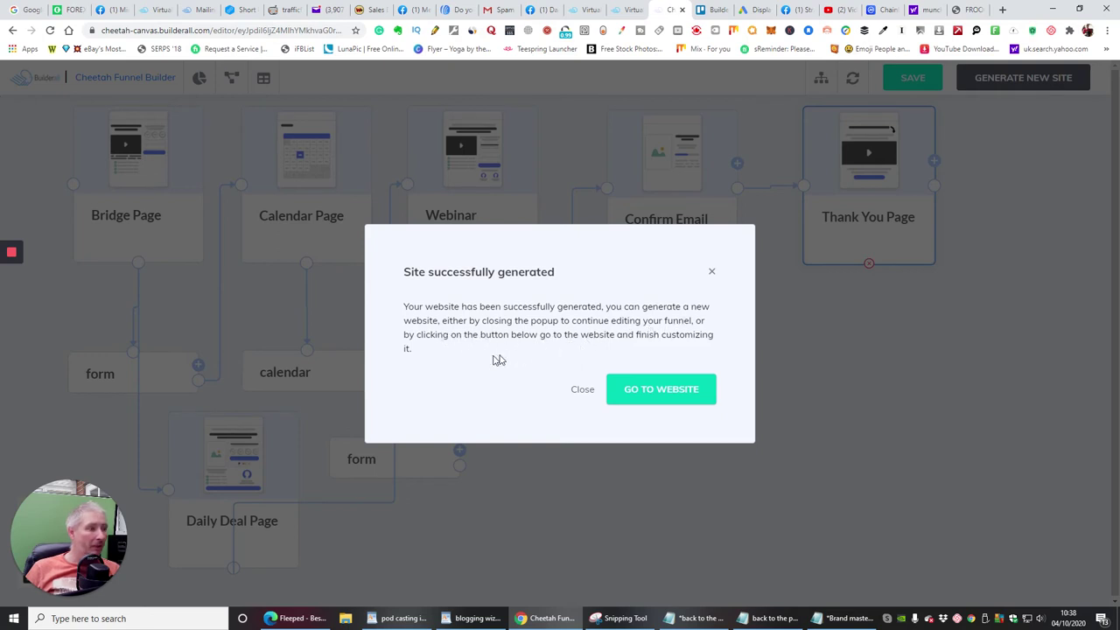
pyautogui.click(662, 388)
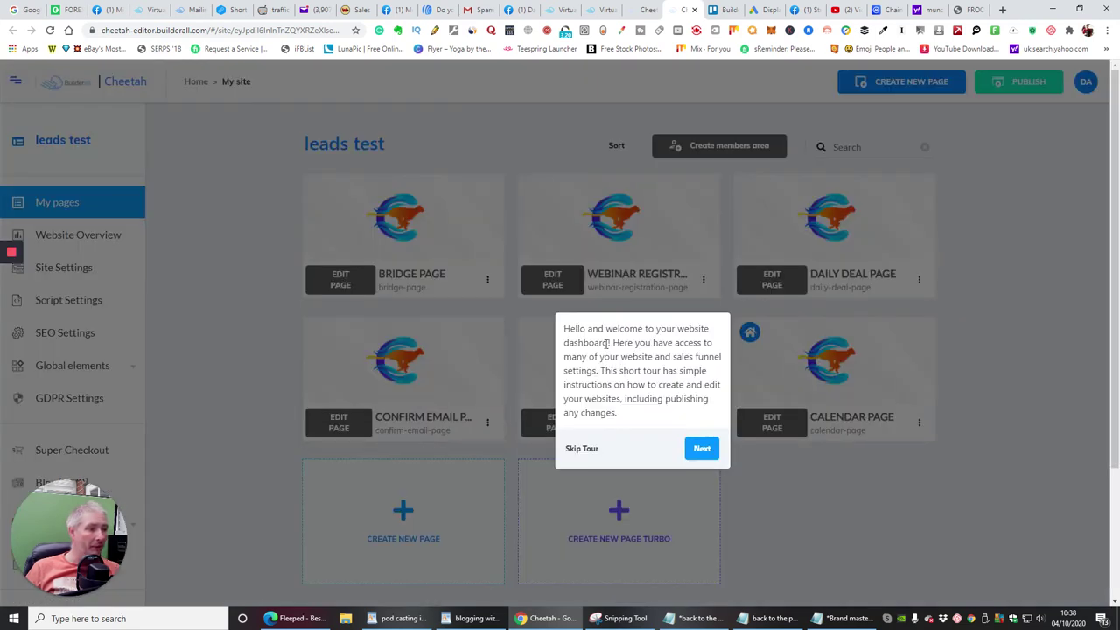
pyautogui.click(703, 450)
pyautogui.scroll(-1, 665, 438)
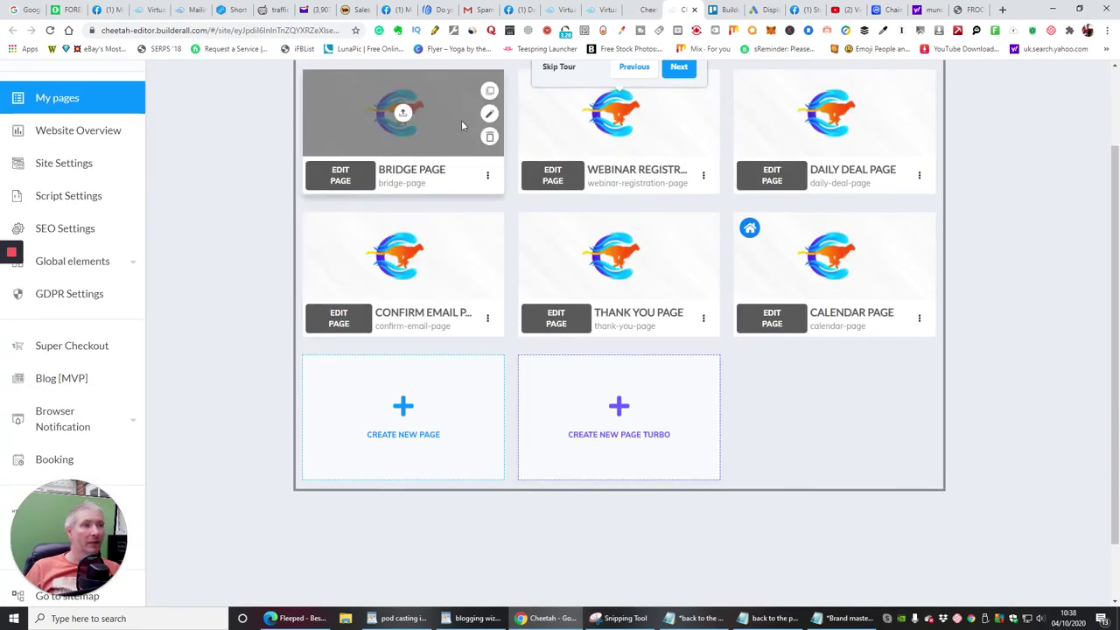
pyautogui.click(340, 178)
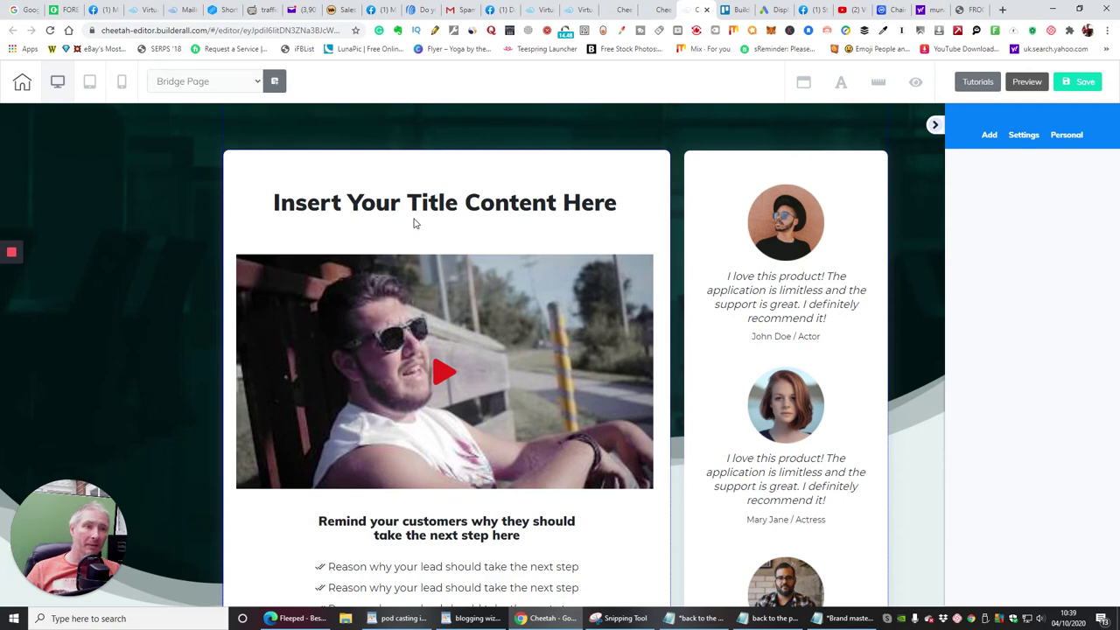
# - Look over the Bridge Page's template content, preview the page and test its "Next Step / Access Your Product" button
pyautogui.scroll(-2, 415, 223)
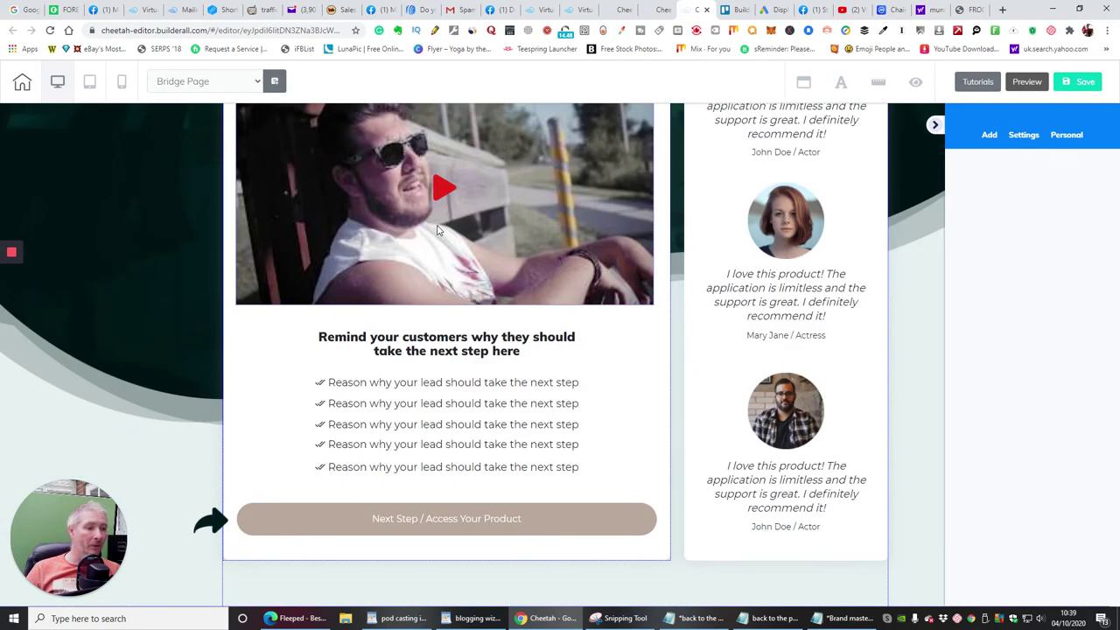
pyautogui.scroll(2, 438, 230)
pyautogui.scroll(-1, 437, 228)
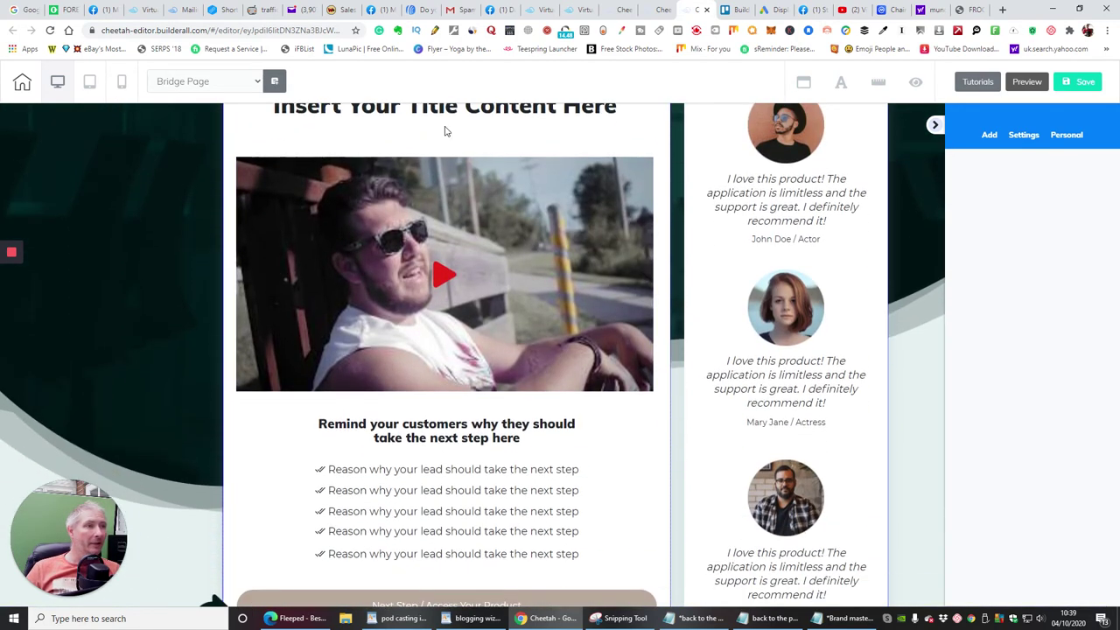
pyautogui.scroll(1, 444, 130)
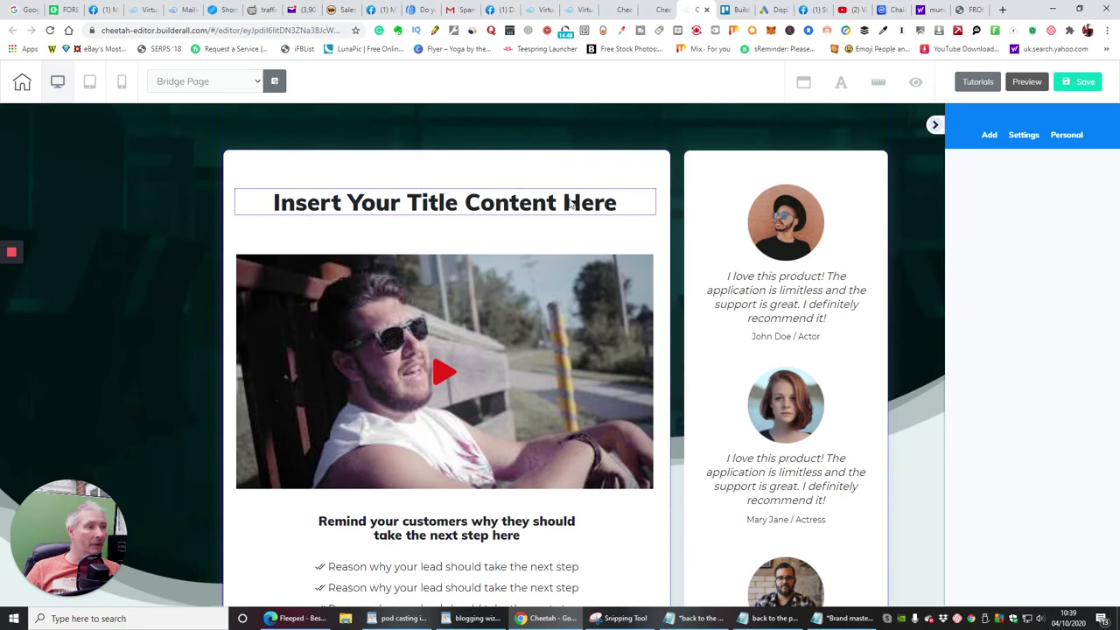
pyautogui.scroll(-2, 571, 204)
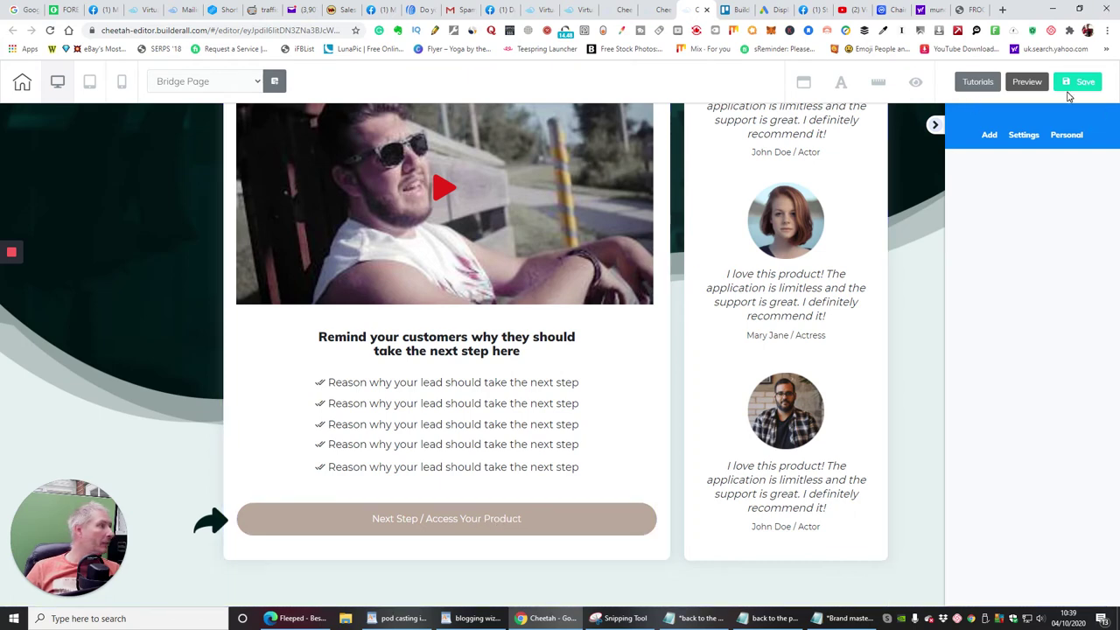
pyautogui.click(1026, 83)
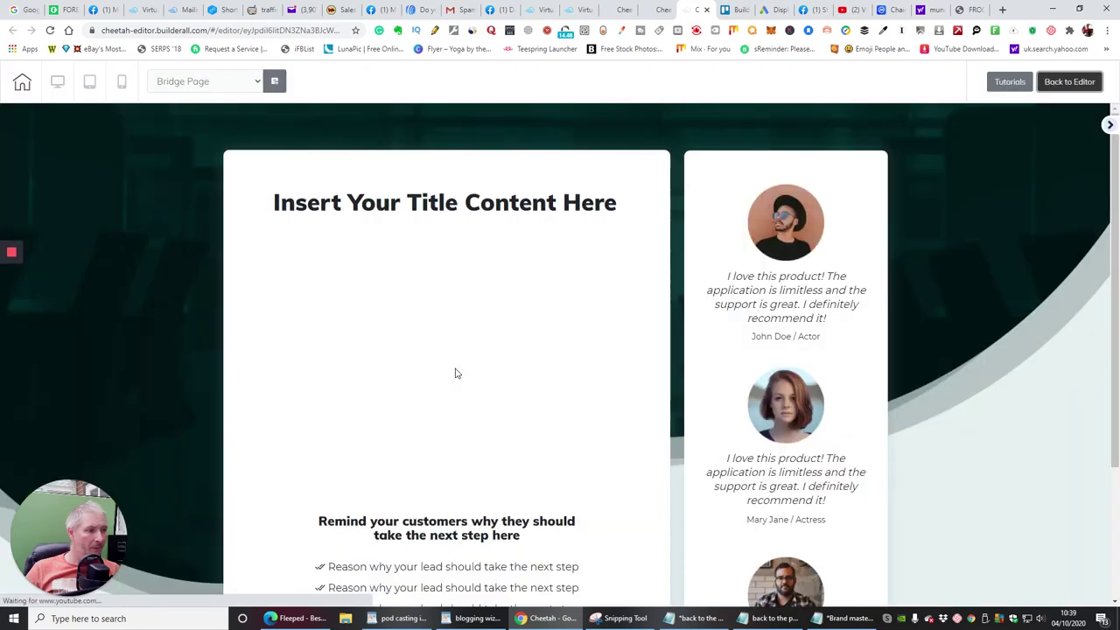
pyautogui.scroll(-2, 484, 404)
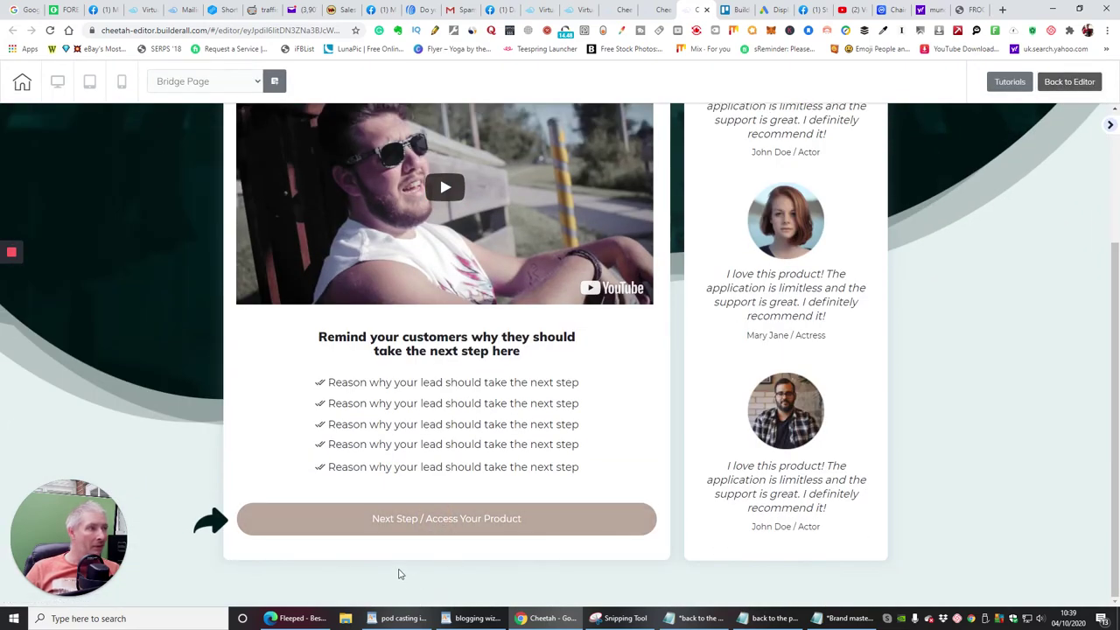
pyautogui.click(418, 518)
pyautogui.click(399, 521)
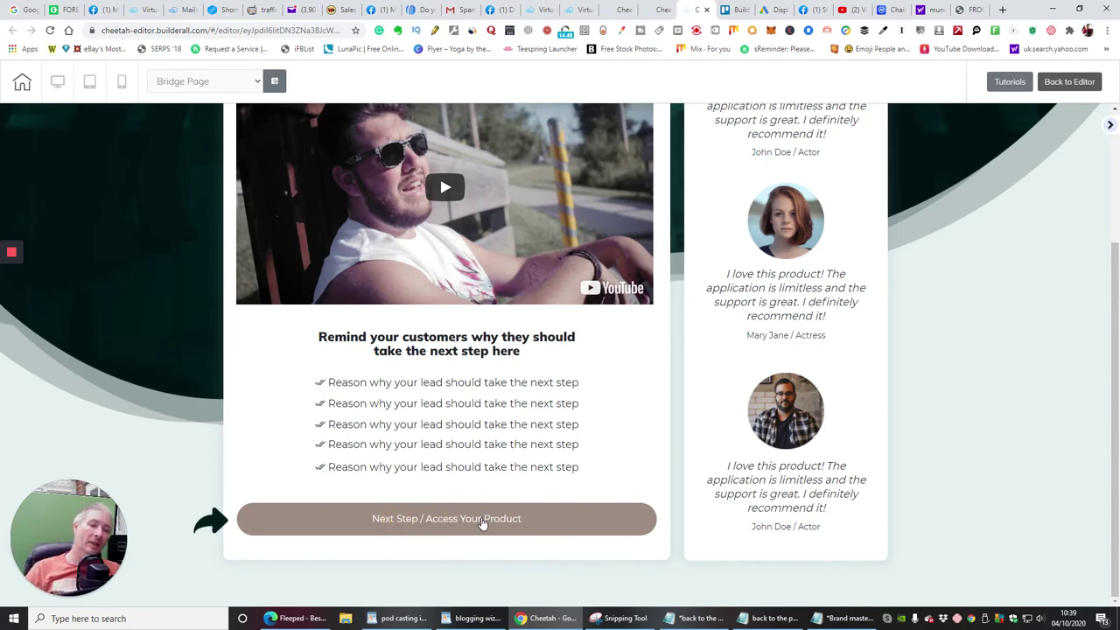
pyautogui.click(437, 515)
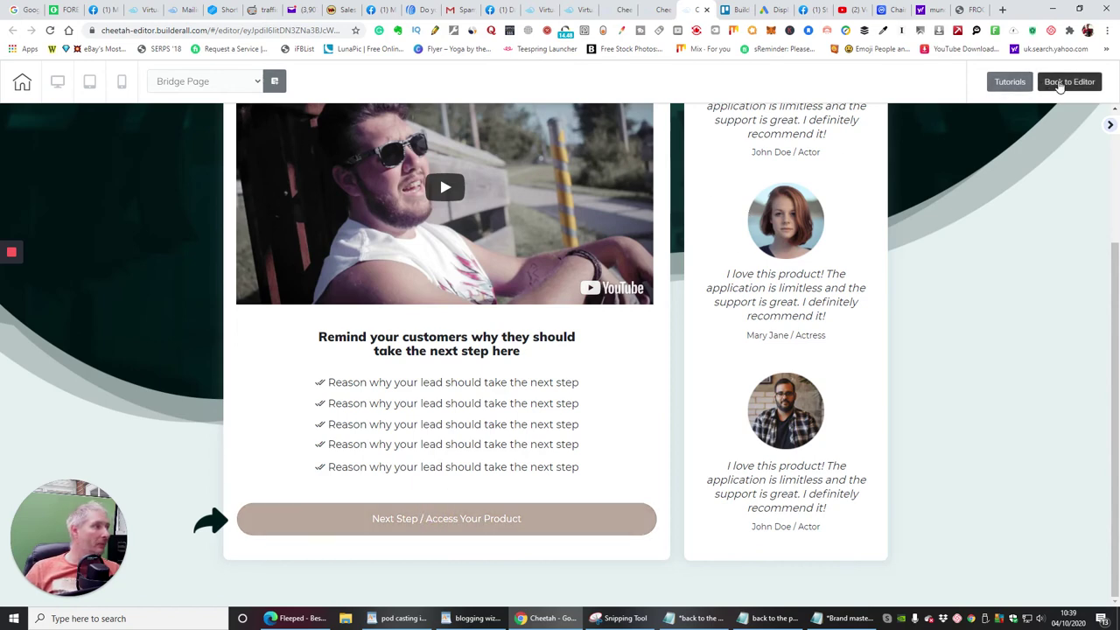
# - Return from the preview to the editor and change the Bridge Page button's headline text to "Go to amazing product"
pyautogui.click(1059, 82)
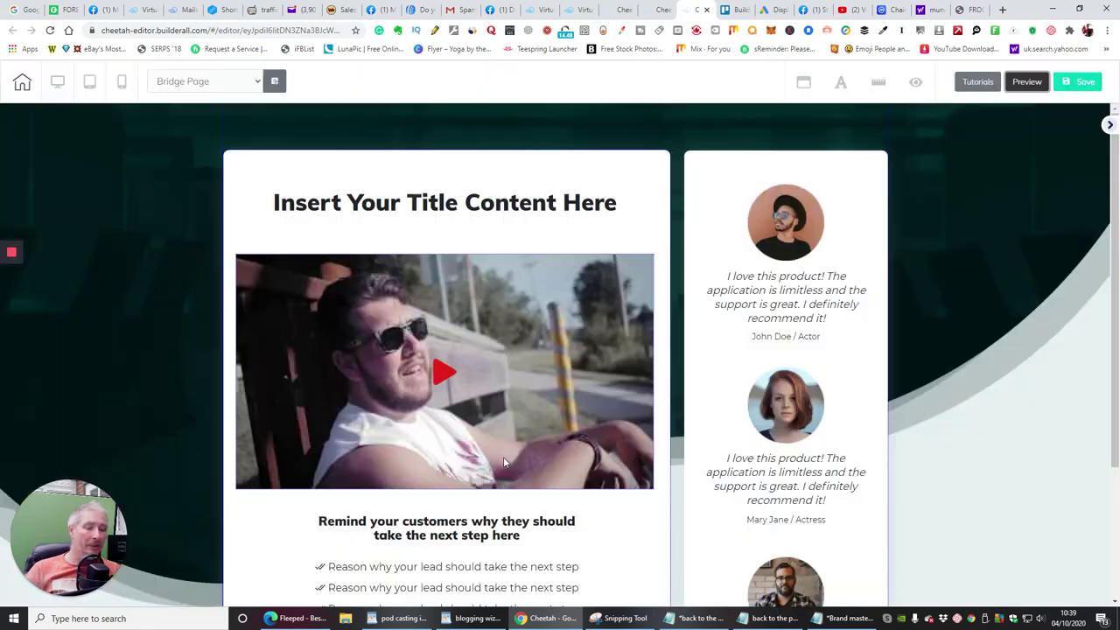
pyautogui.scroll(-2, 507, 496)
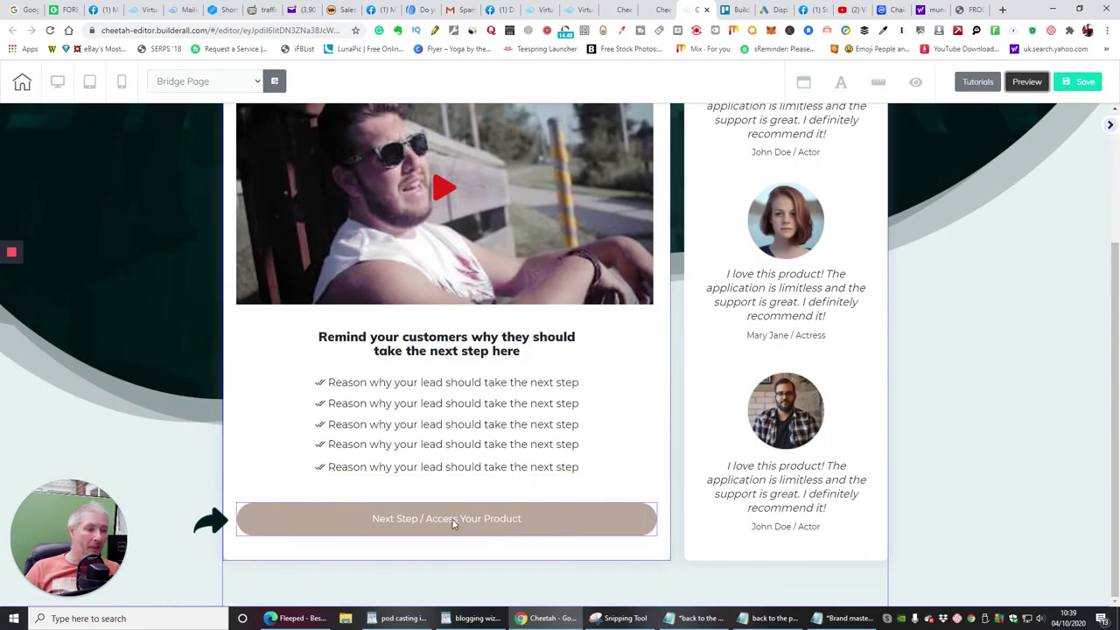
pyautogui.moveTo(450, 520); pyautogui.dragTo(451, 517)
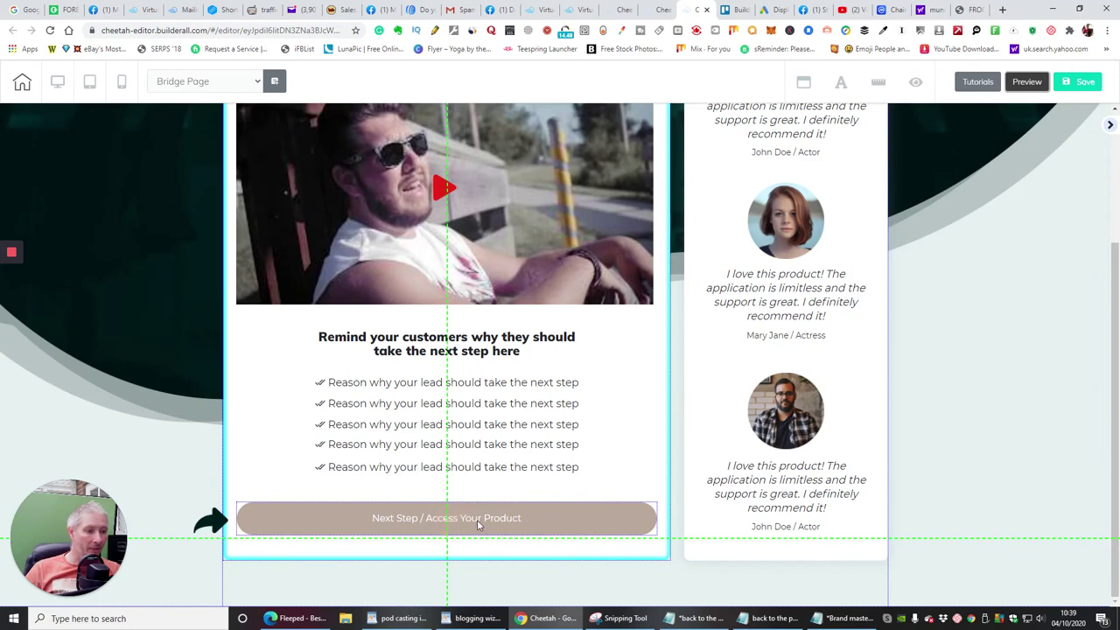
pyautogui.click(381, 516)
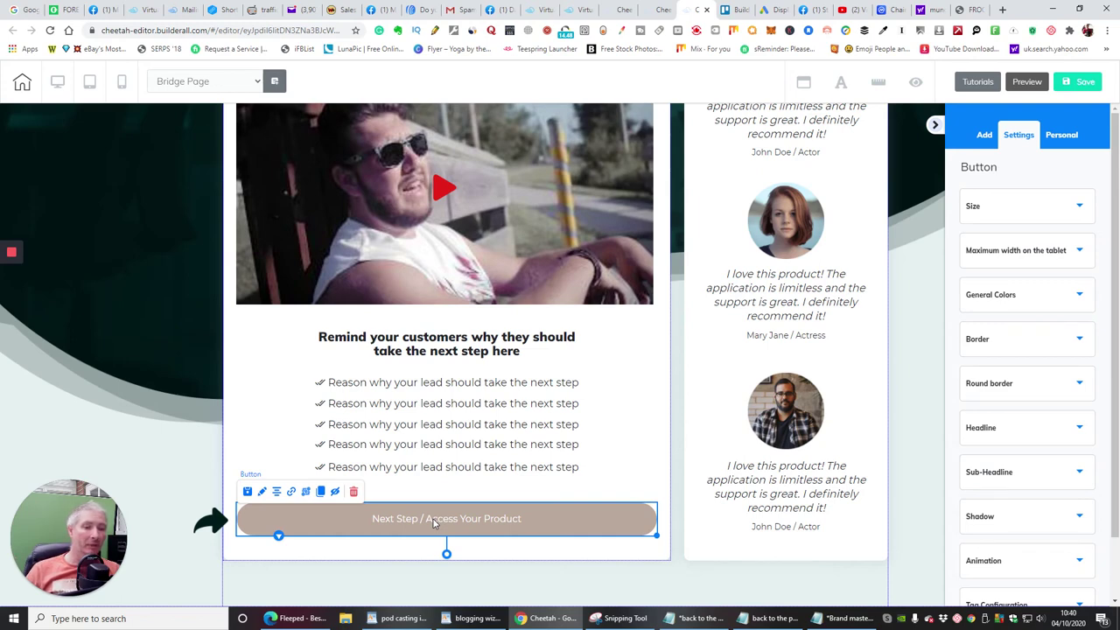
pyautogui.click(534, 525)
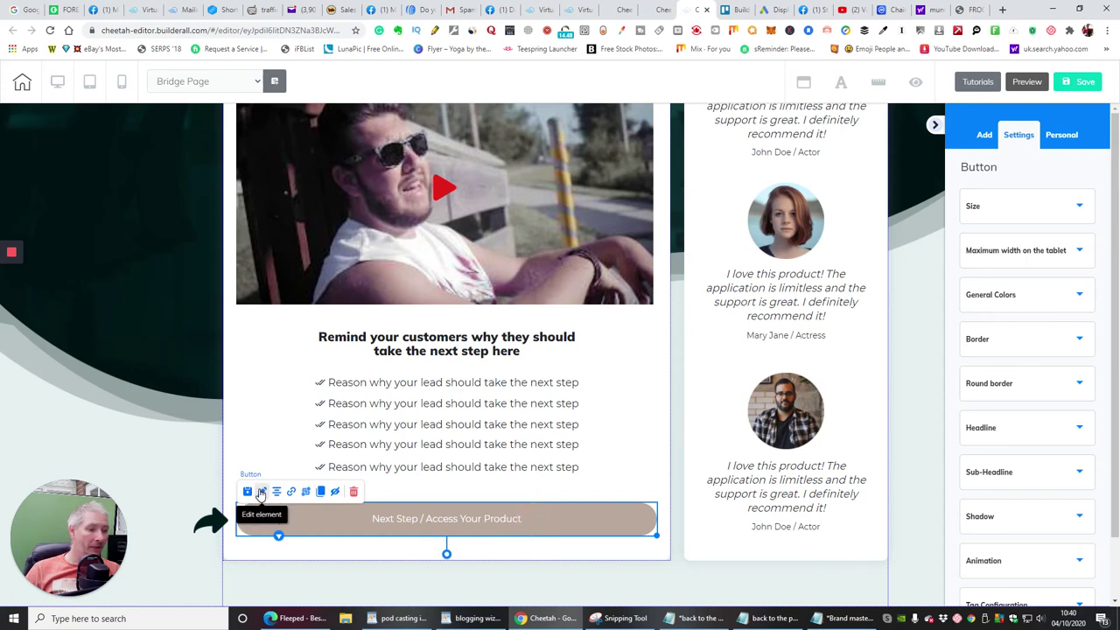
pyautogui.click(1079, 427)
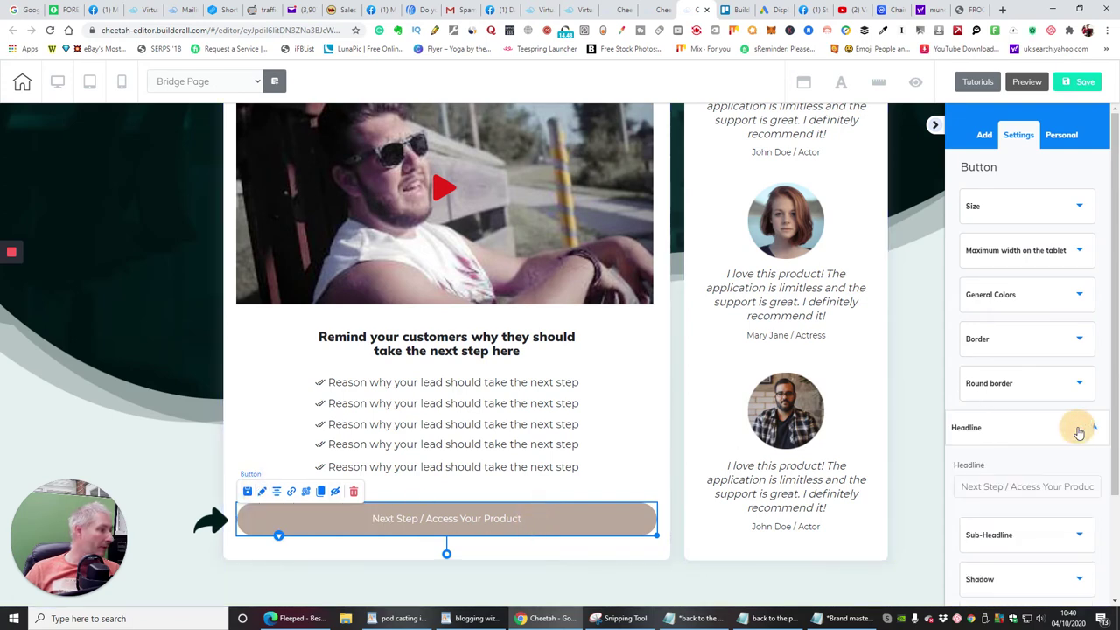
pyautogui.moveTo(956, 487); pyautogui.dragTo(1098, 485)
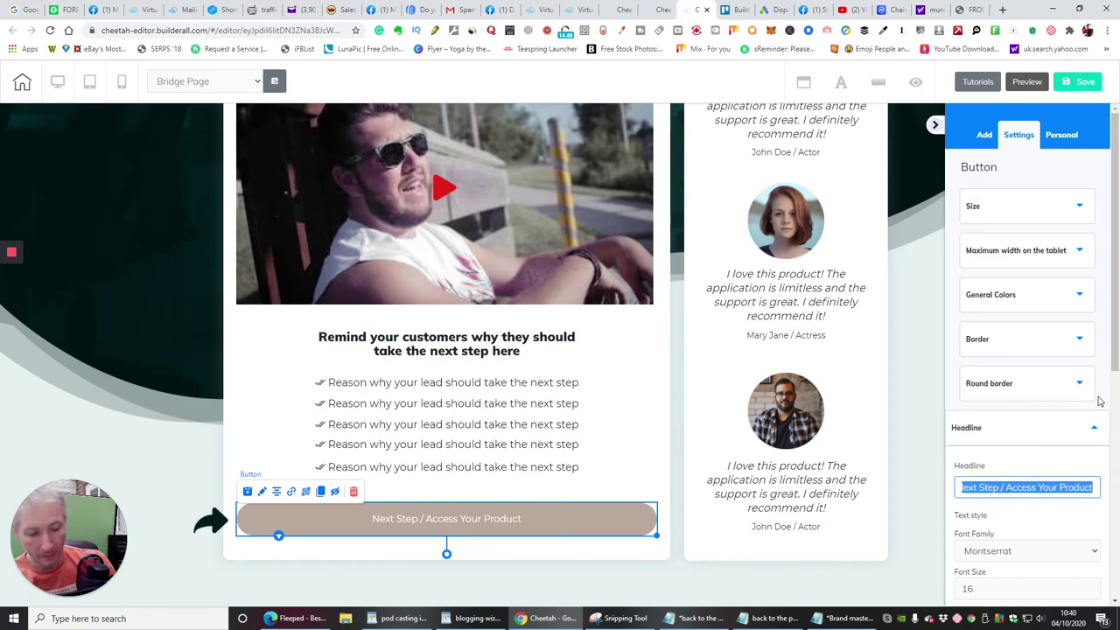
pyautogui.write('Go to')
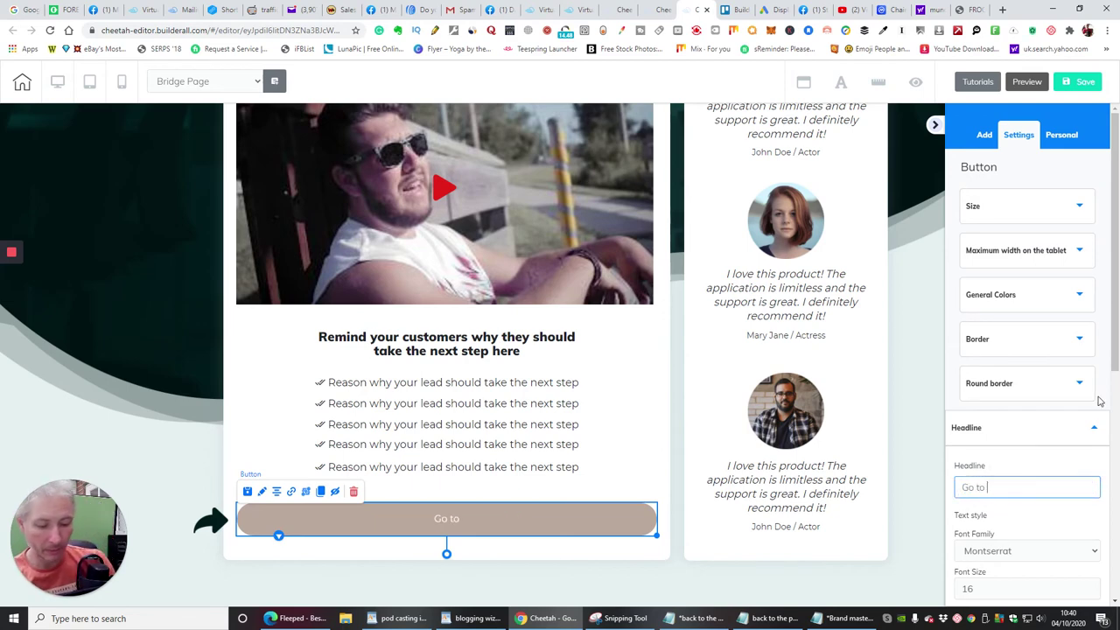
pyautogui.write(' amazing ')
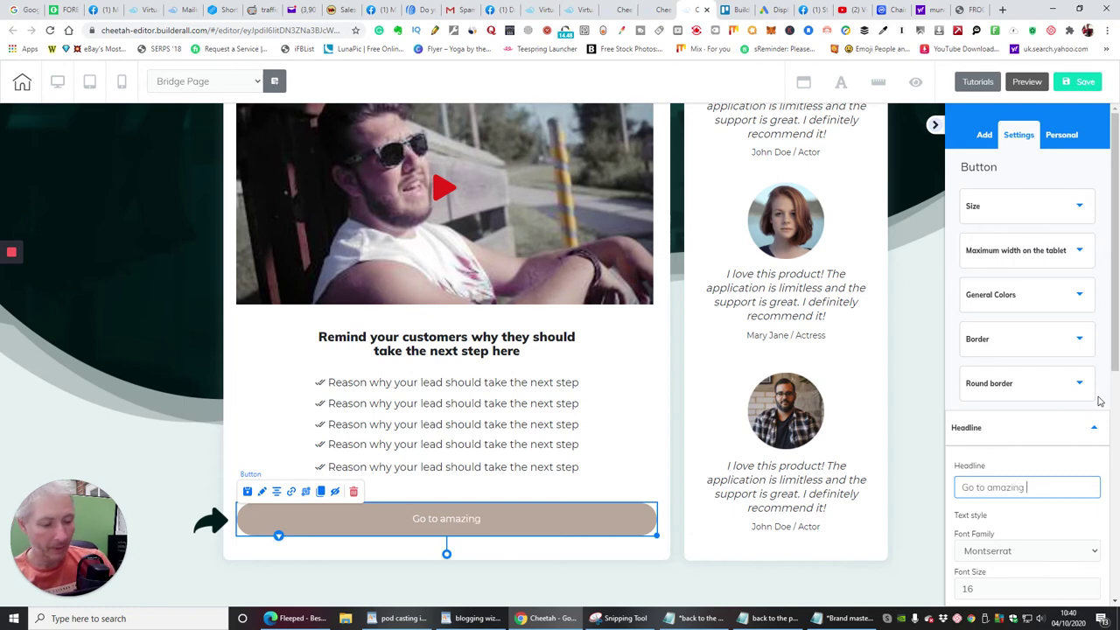
pyautogui.write('product')
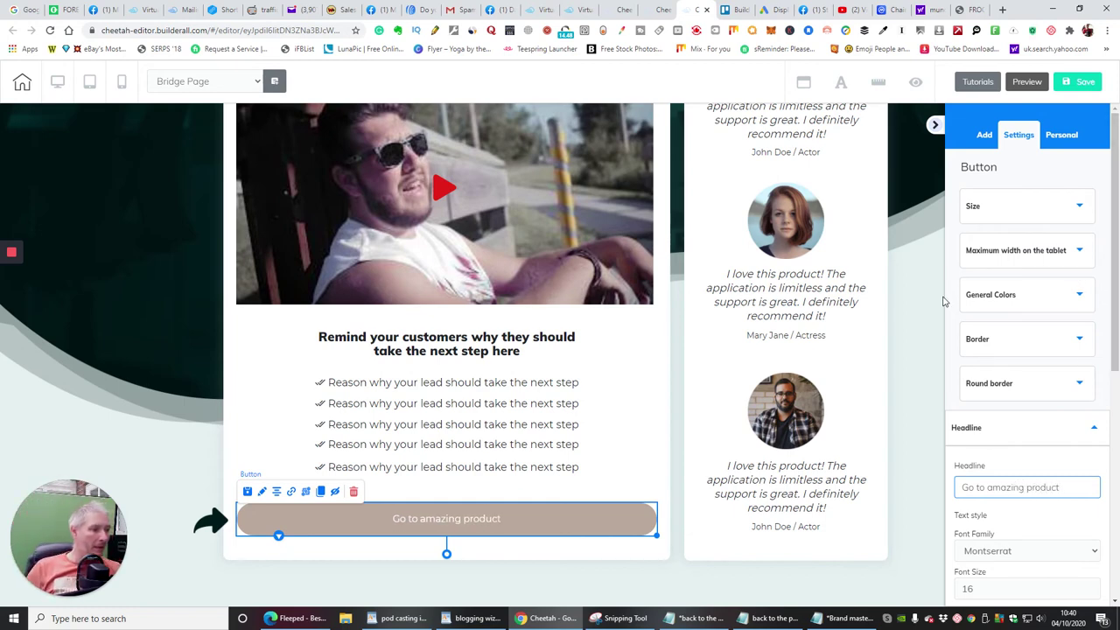
pyautogui.click(632, 378)
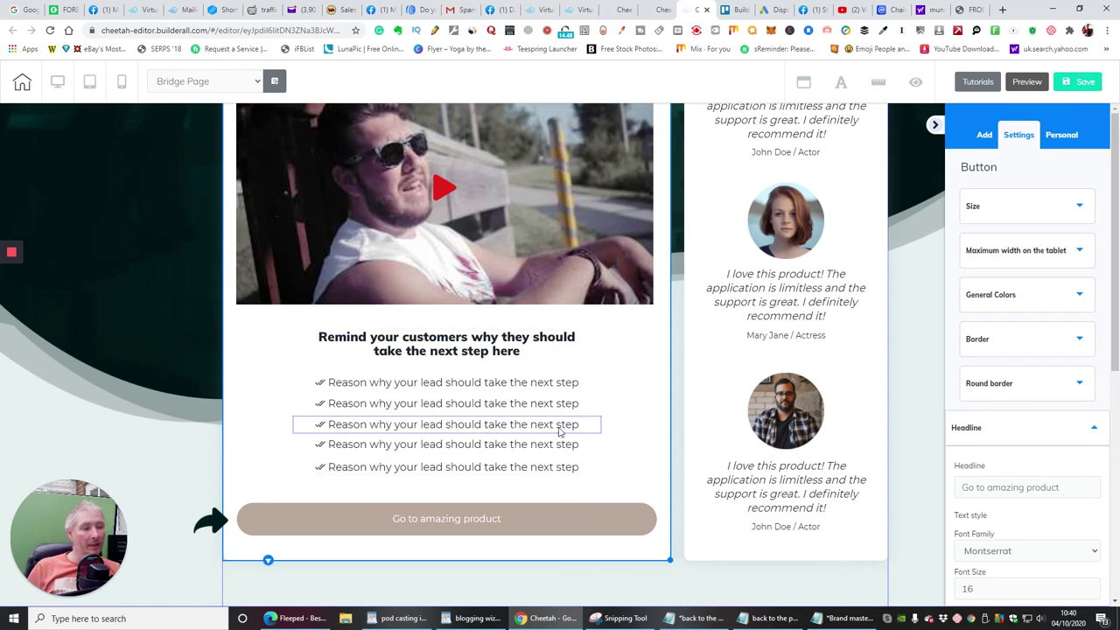
# - Set the "Go to amazing product" button's link to the Daily Deal Page, opening in the same tab
pyautogui.scroll(2, 539, 426)
pyautogui.scroll(-2, 499, 254)
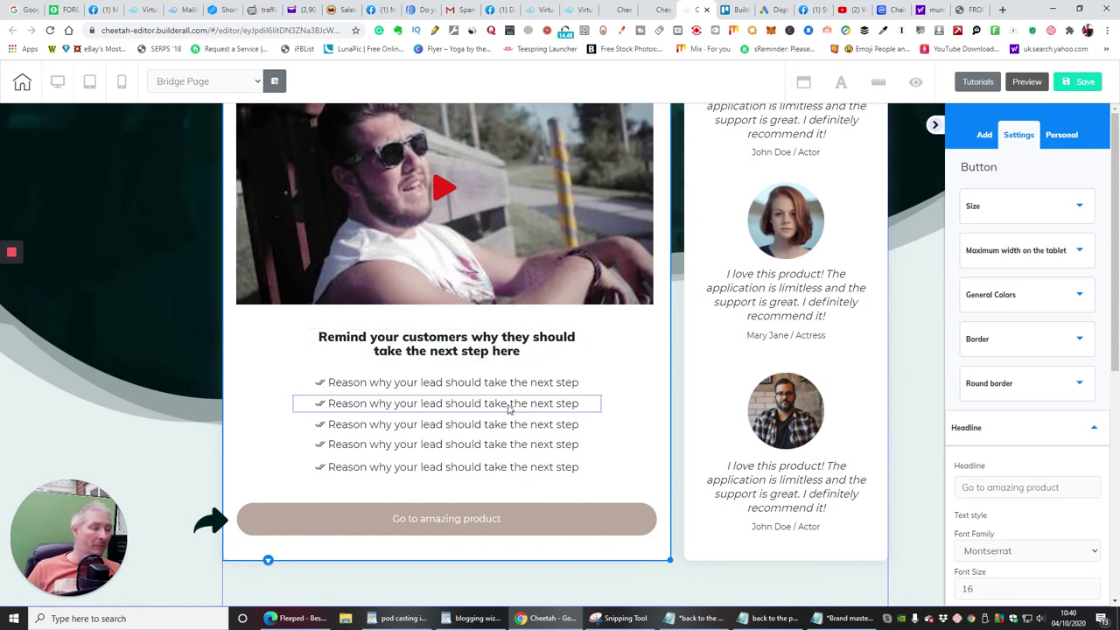
pyautogui.scroll(2, 508, 402)
pyautogui.scroll(-1, 510, 400)
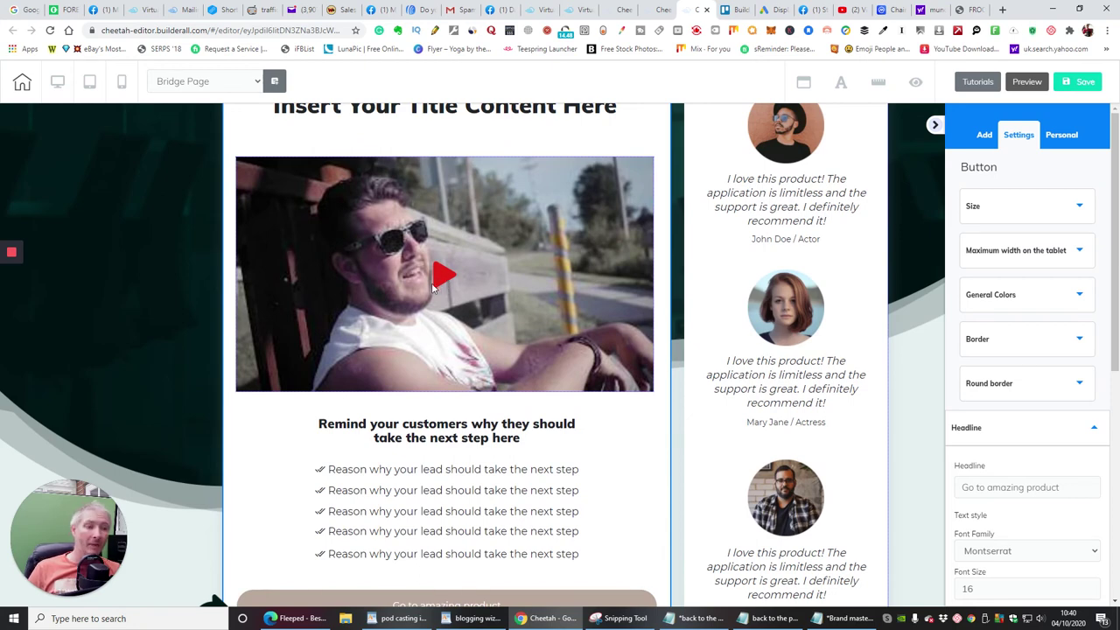
pyautogui.scroll(-1, 503, 420)
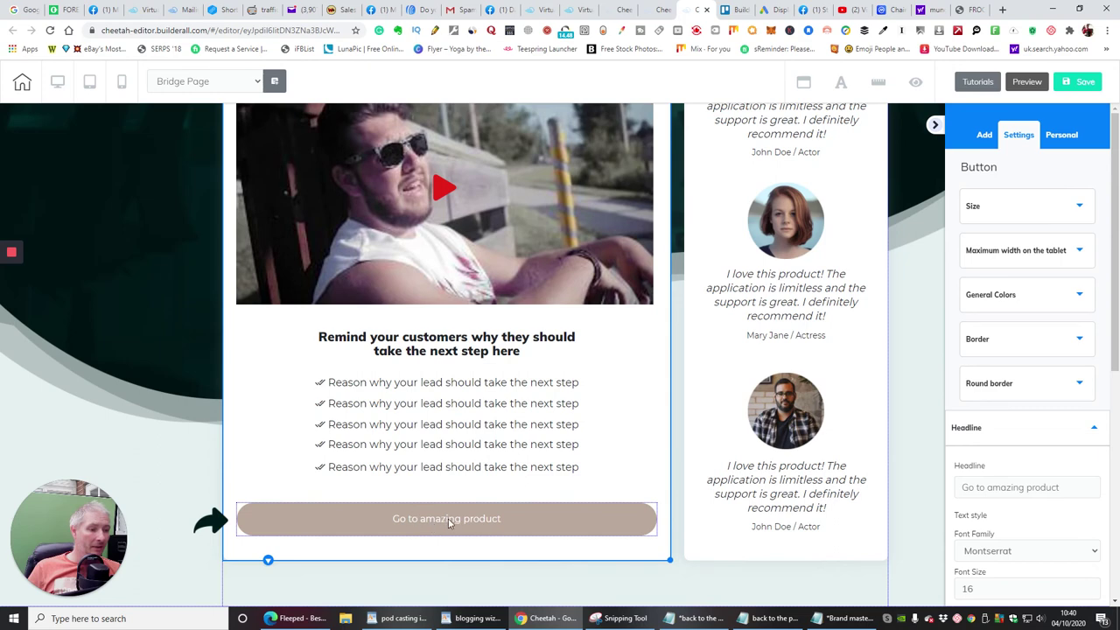
pyautogui.scroll(2, 554, 468)
pyautogui.scroll(-2, 555, 468)
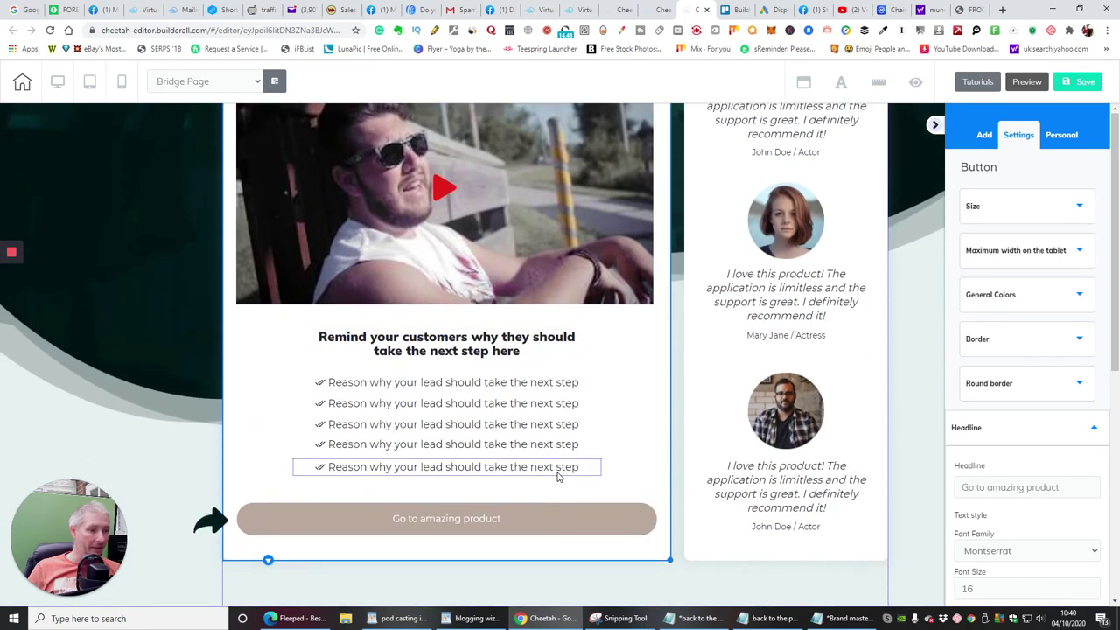
pyautogui.click(420, 518)
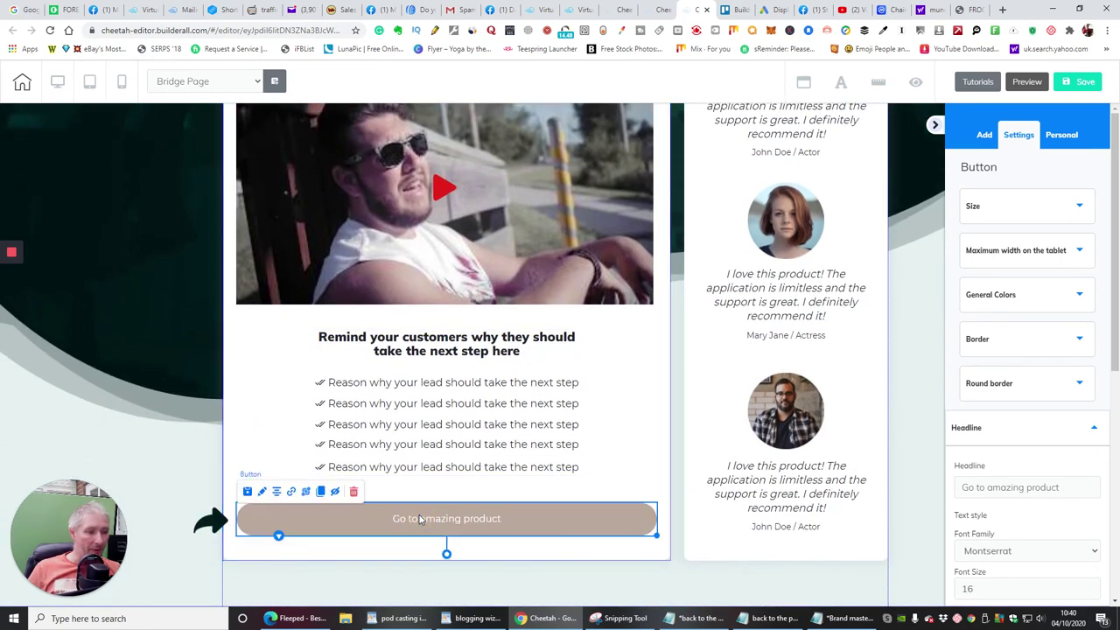
pyautogui.click(294, 495)
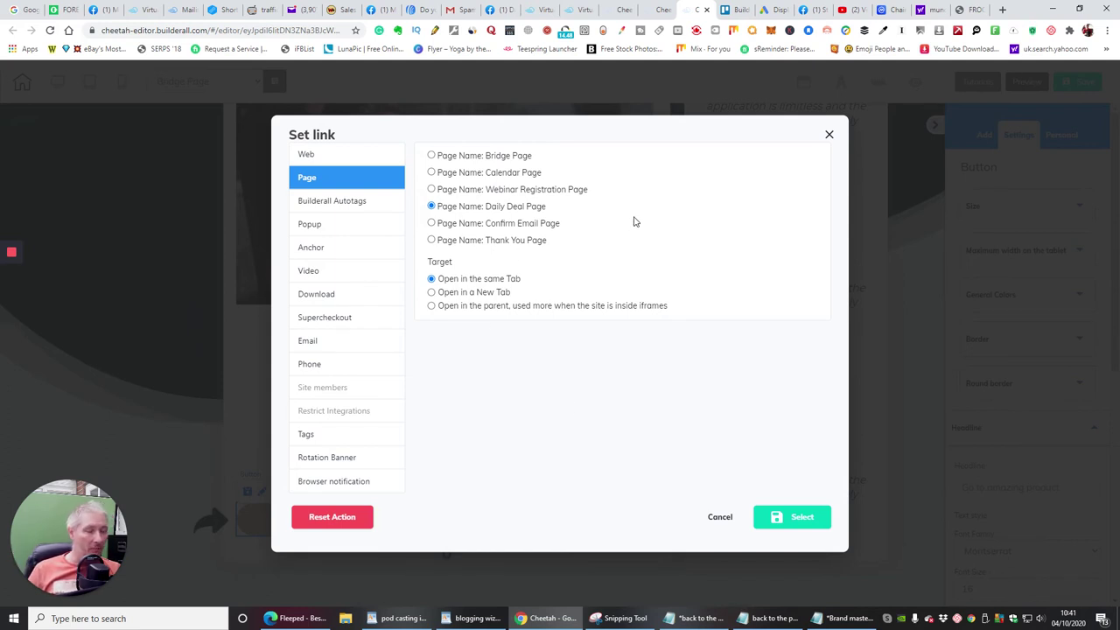
pyautogui.click(795, 517)
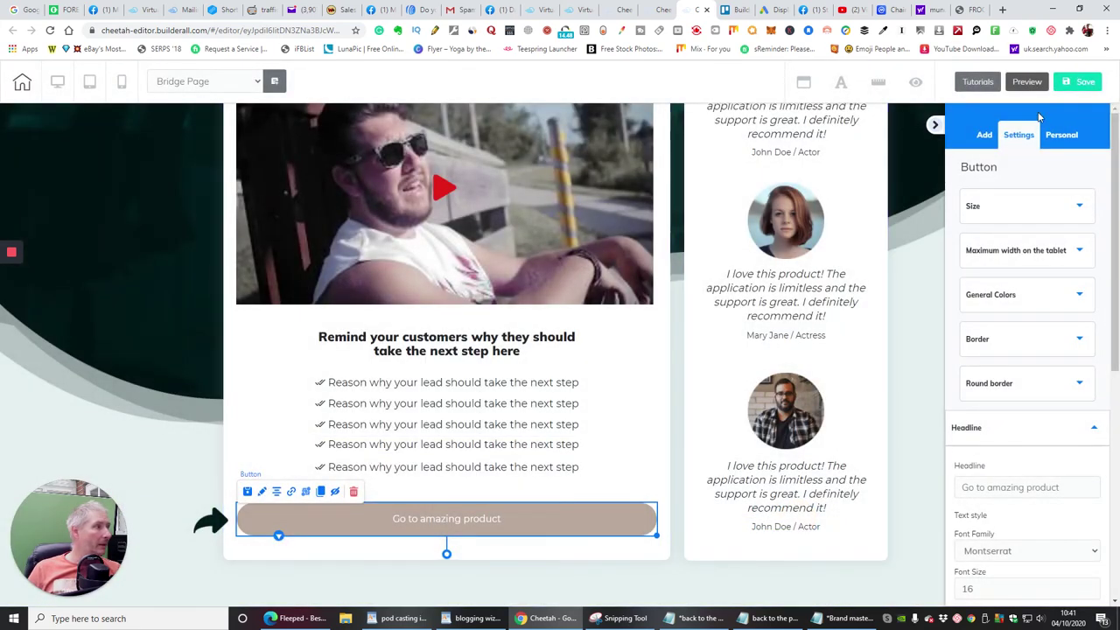
# - Save and publish the site, view the published website, and return to the Bridge Page editor
pyautogui.click(1083, 82)
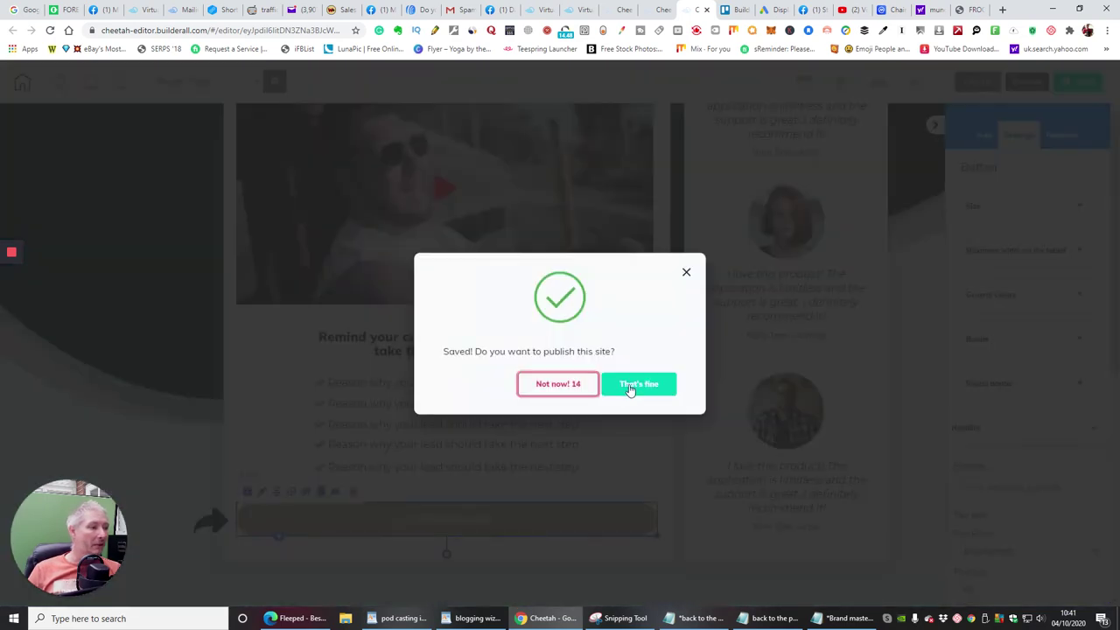
pyautogui.click(627, 388)
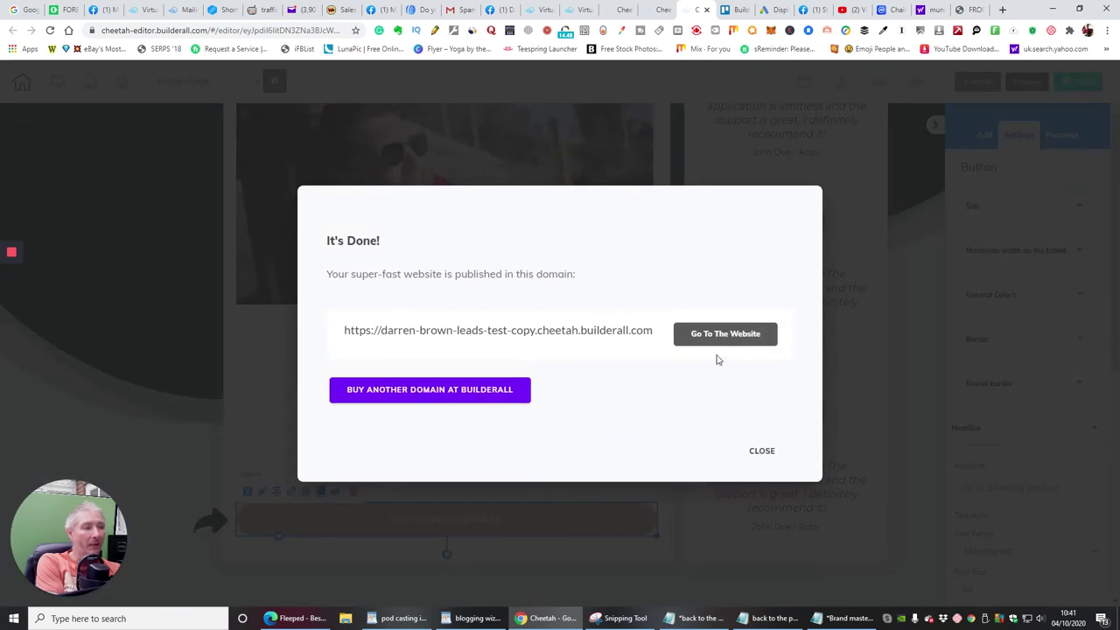
pyautogui.click(744, 332)
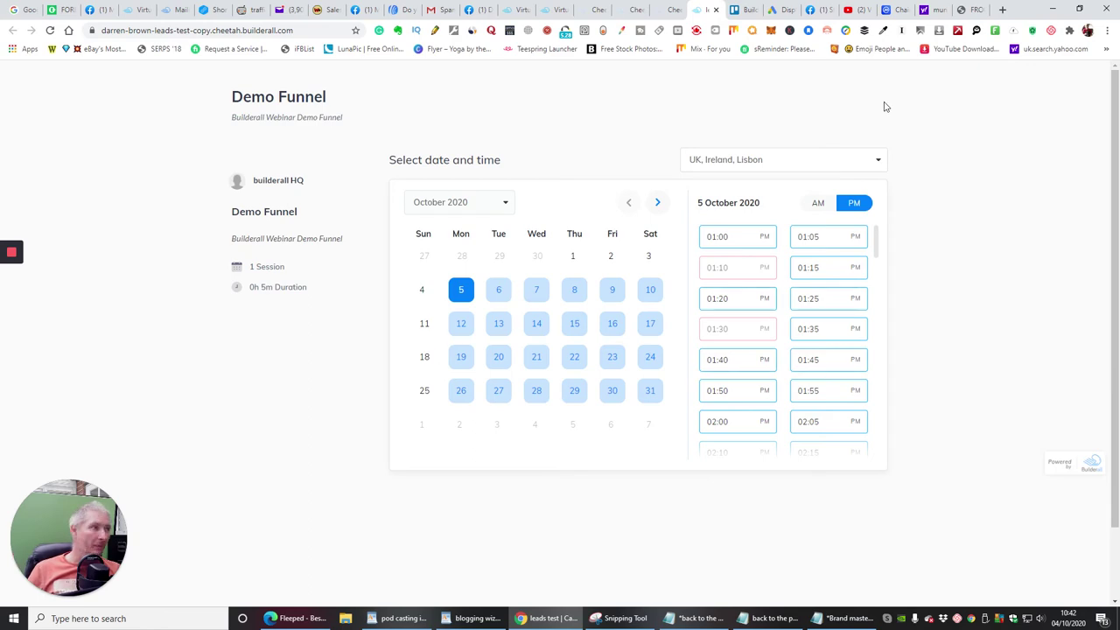
pyautogui.click(715, 11)
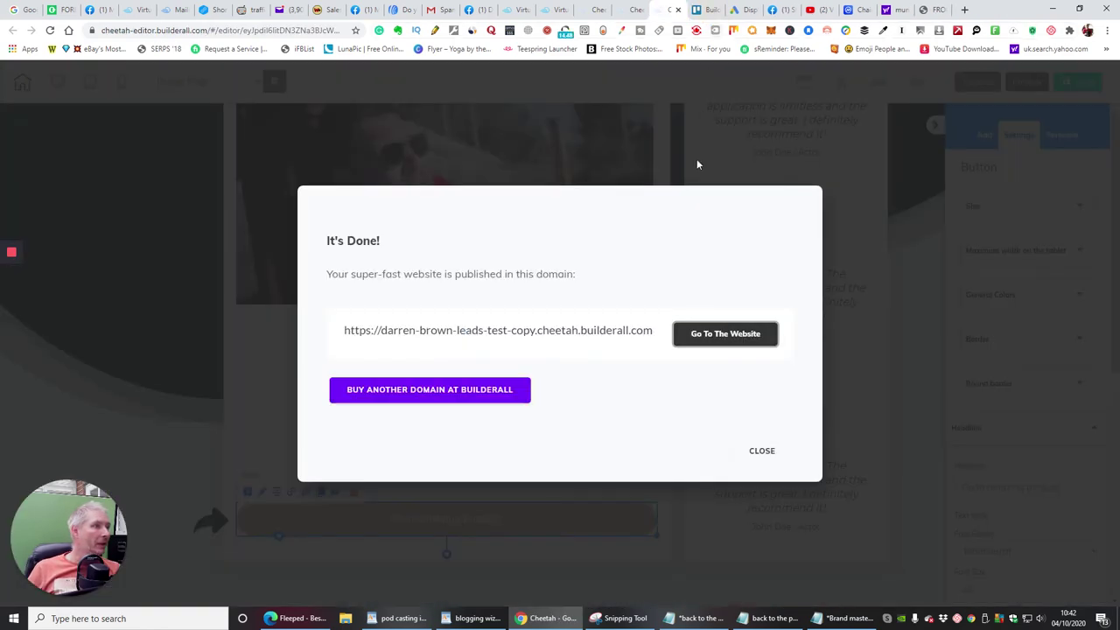
pyautogui.click(768, 453)
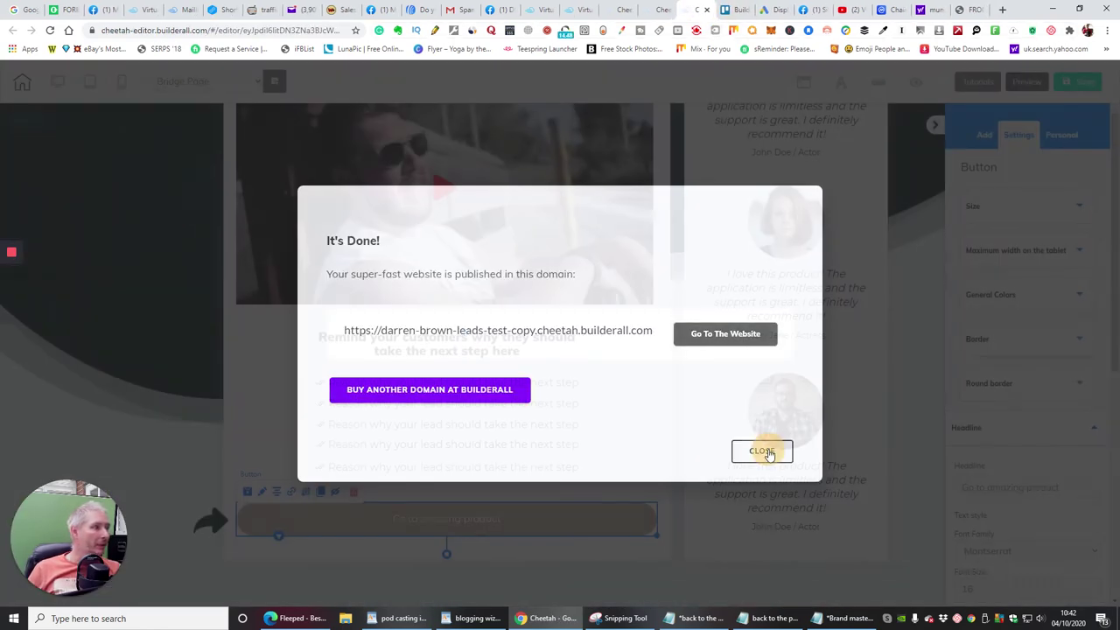
# - Preview the Bridge Page, test its "Go to amazing product" button, and return to editing the page
pyautogui.click(1029, 82)
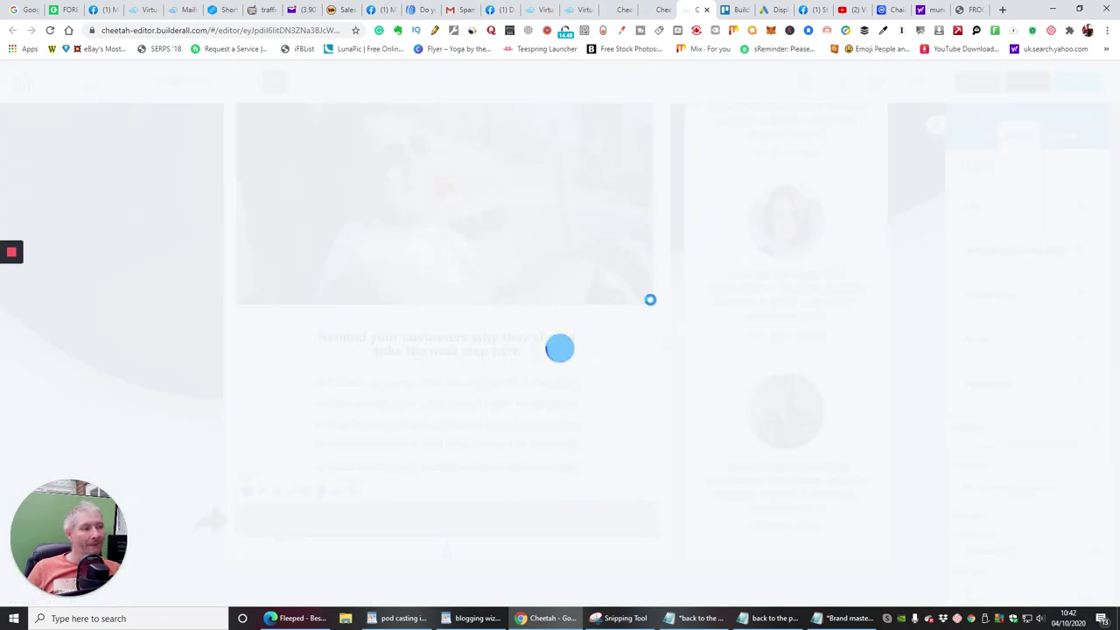
pyautogui.scroll(-2, 605, 310)
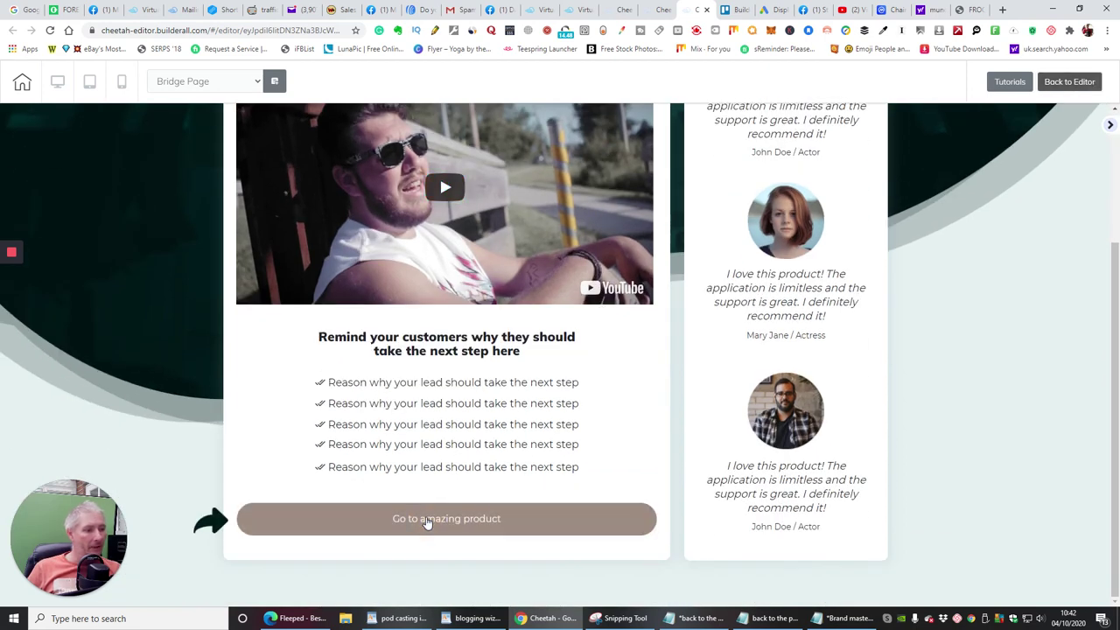
pyautogui.click(531, 517)
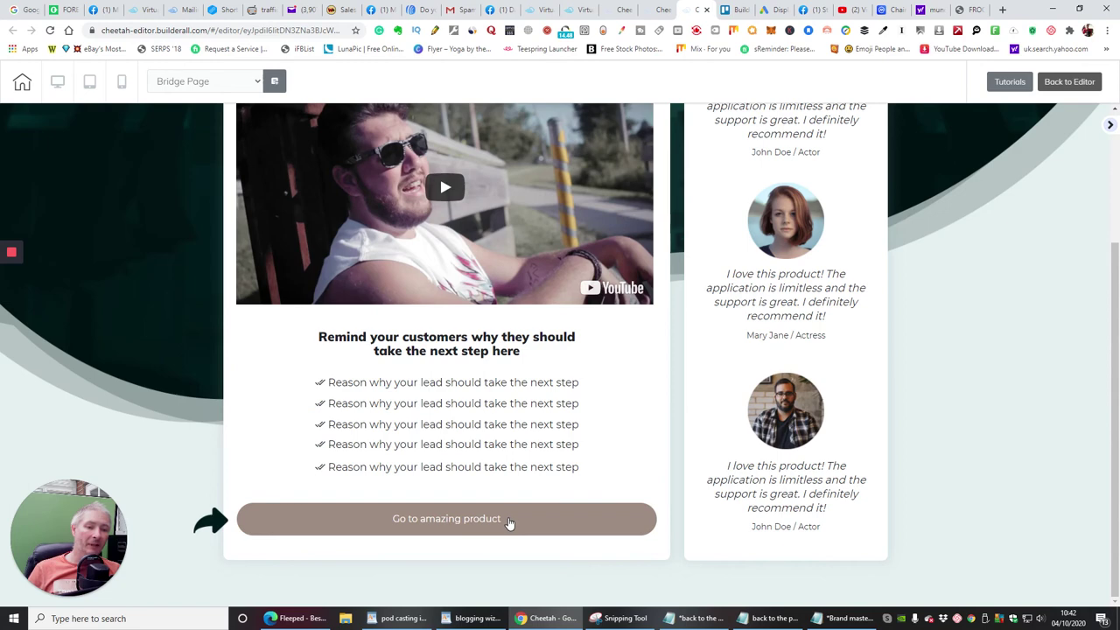
pyautogui.click(1068, 80)
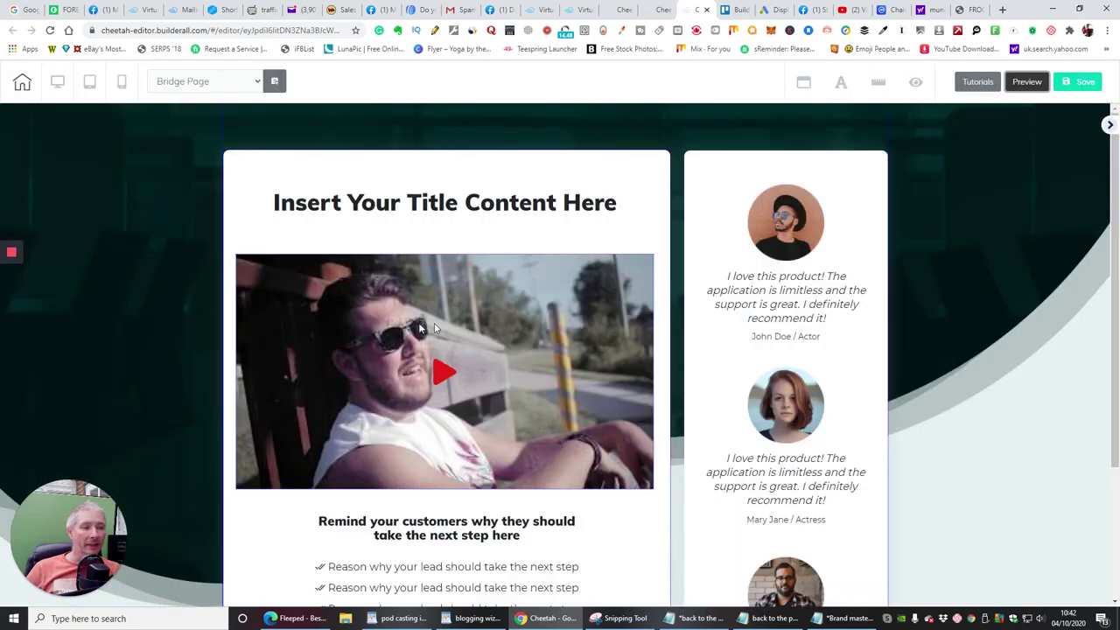
pyautogui.scroll(-2, 545, 344)
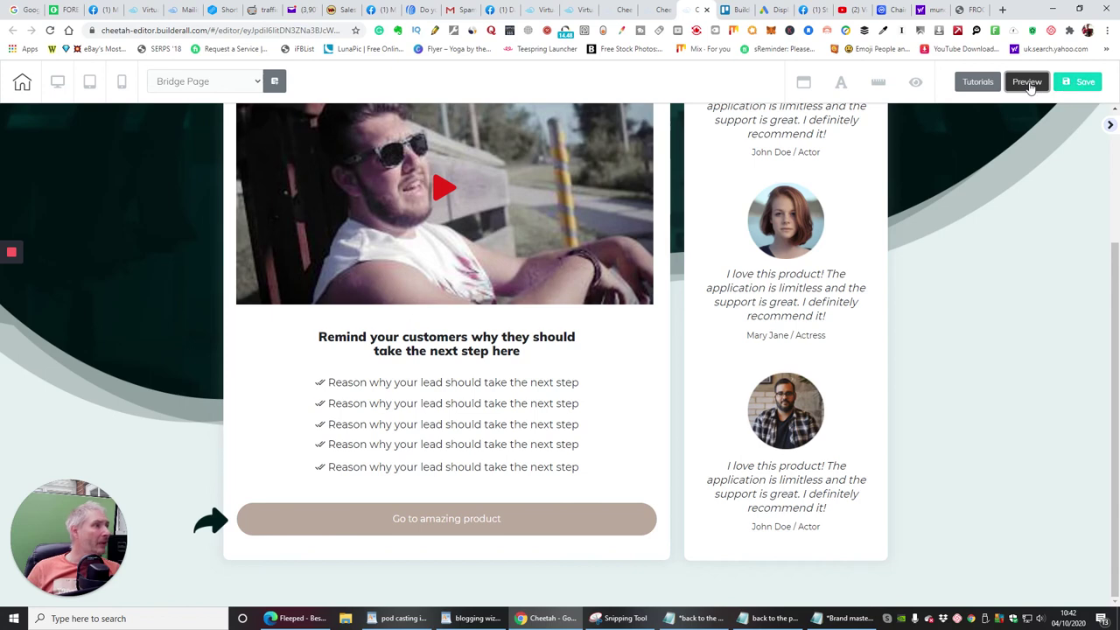
pyautogui.scroll(2, 639, 425)
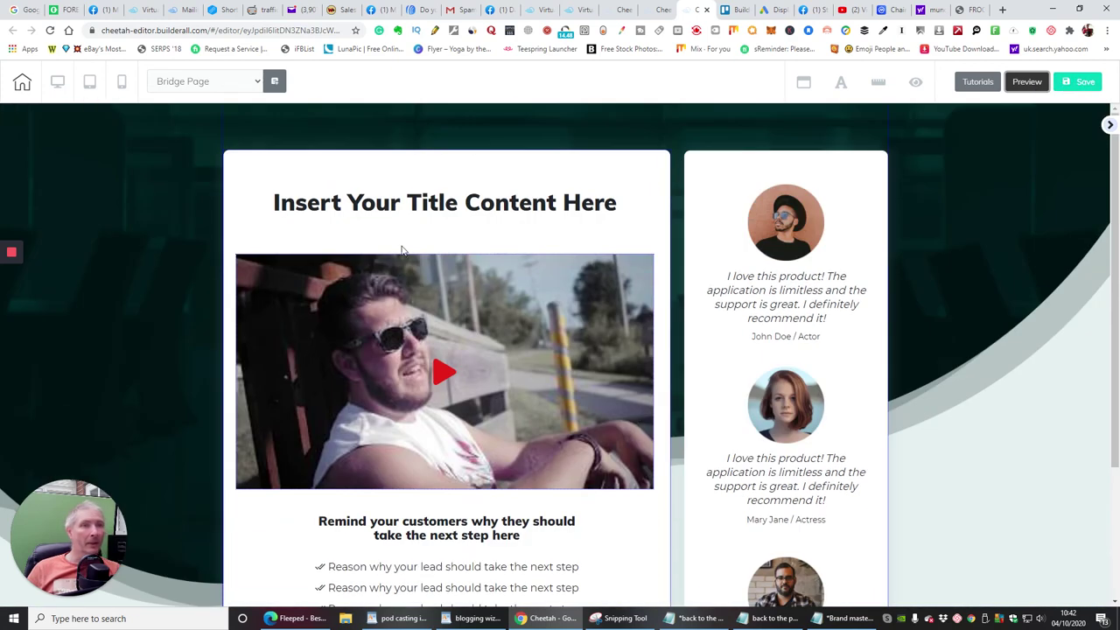
# - Switch to editing the Calendar Page, leaving the Bridge Page without saving again
pyautogui.click(255, 81)
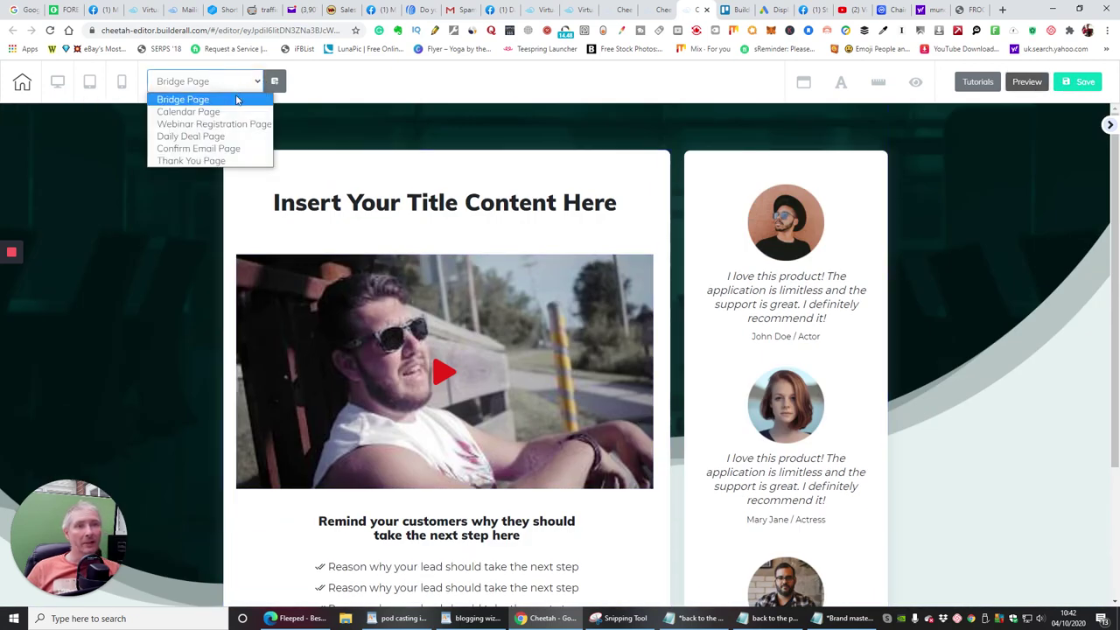
pyautogui.click(188, 112)
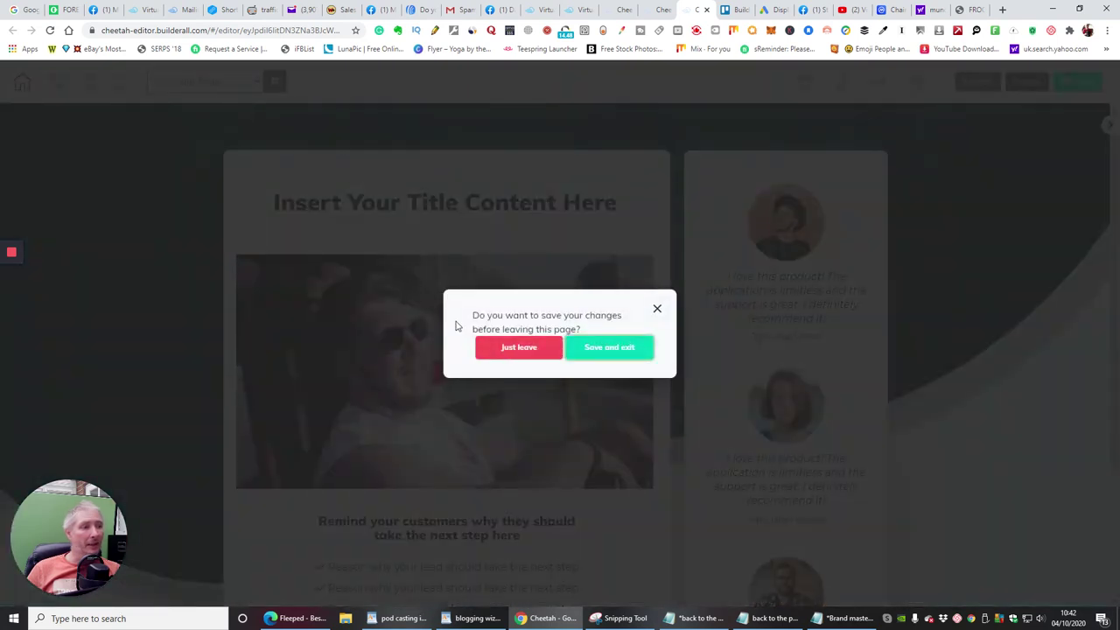
pyautogui.click(526, 348)
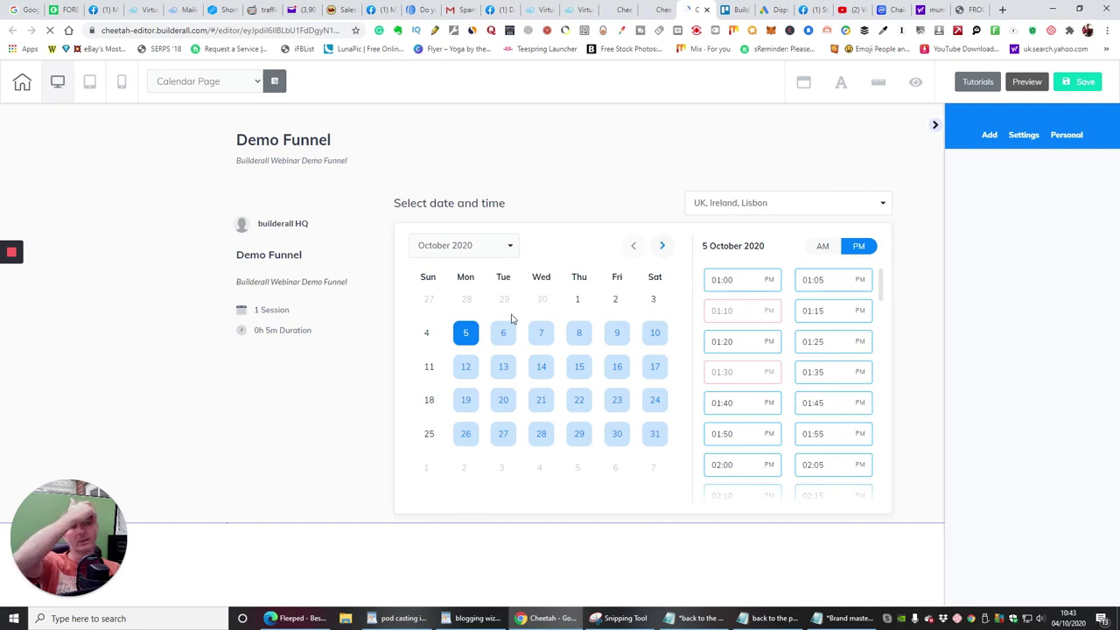
# - Select the booking calendar on the Calendar Page and examine its general settings
pyautogui.click(573, 236)
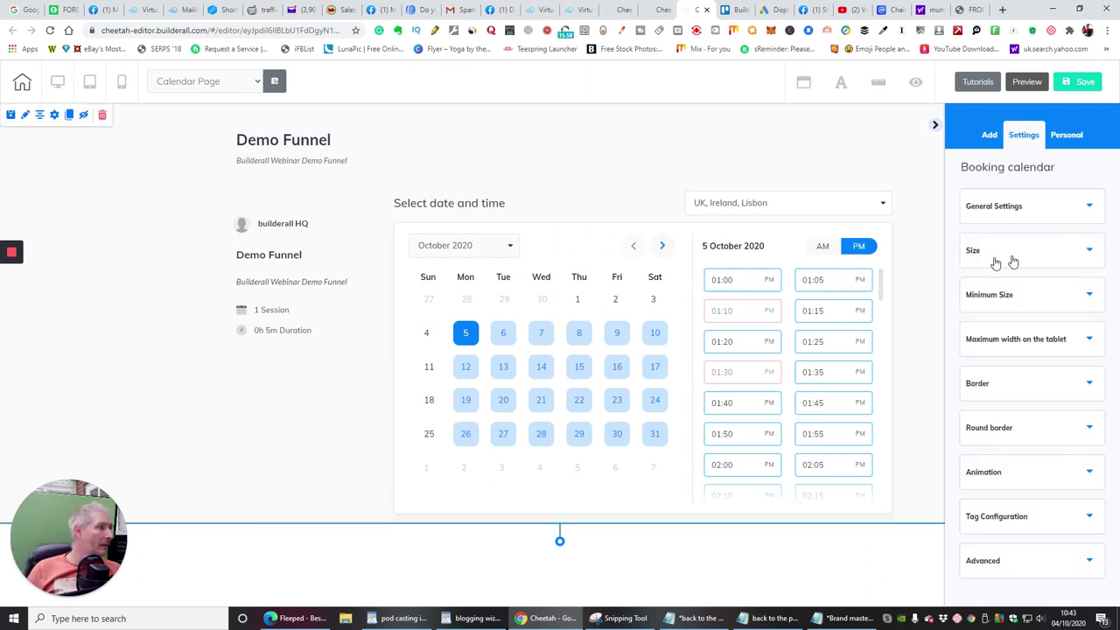
pyautogui.click(1092, 207)
pyautogui.click(1092, 207)
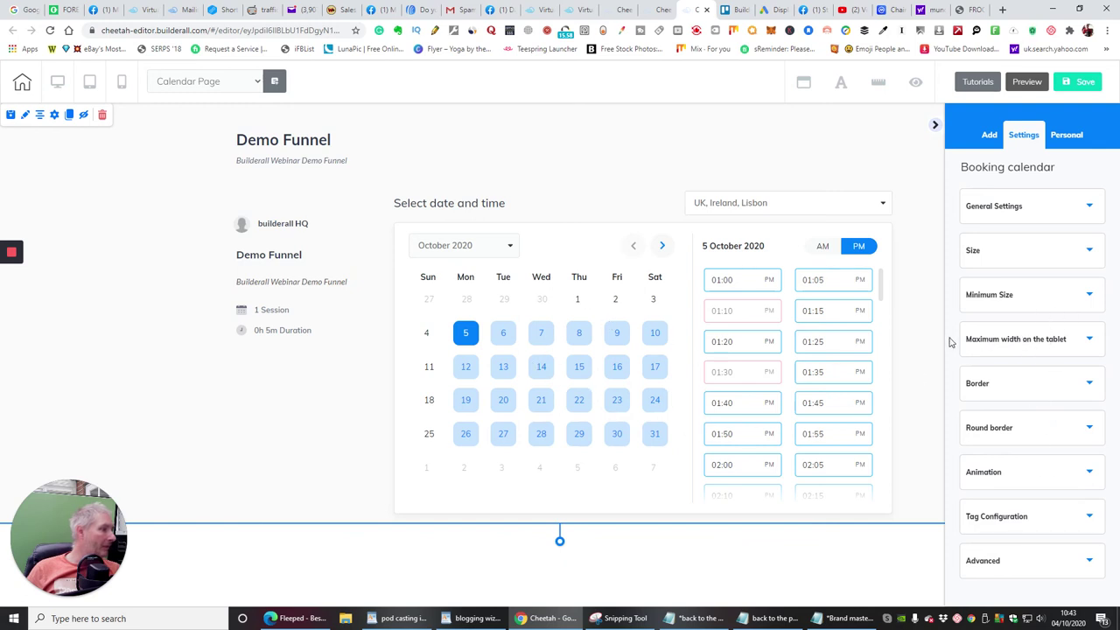
pyautogui.click(1090, 208)
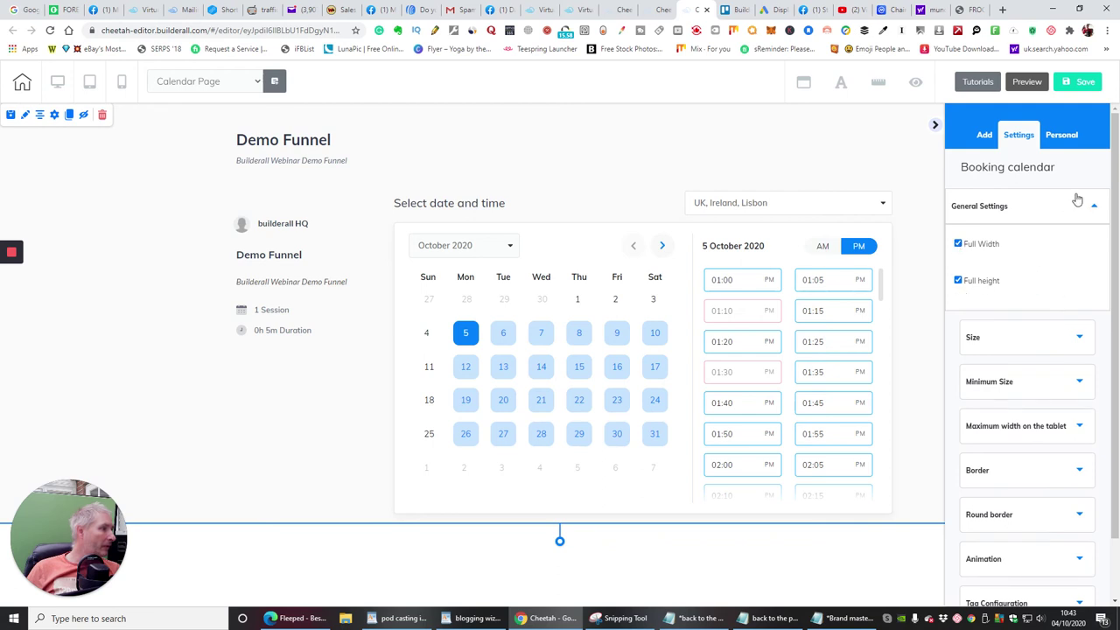
# - Look over the booking calendar's groups of settings on the Calendar Page
pyautogui.click(1096, 208)
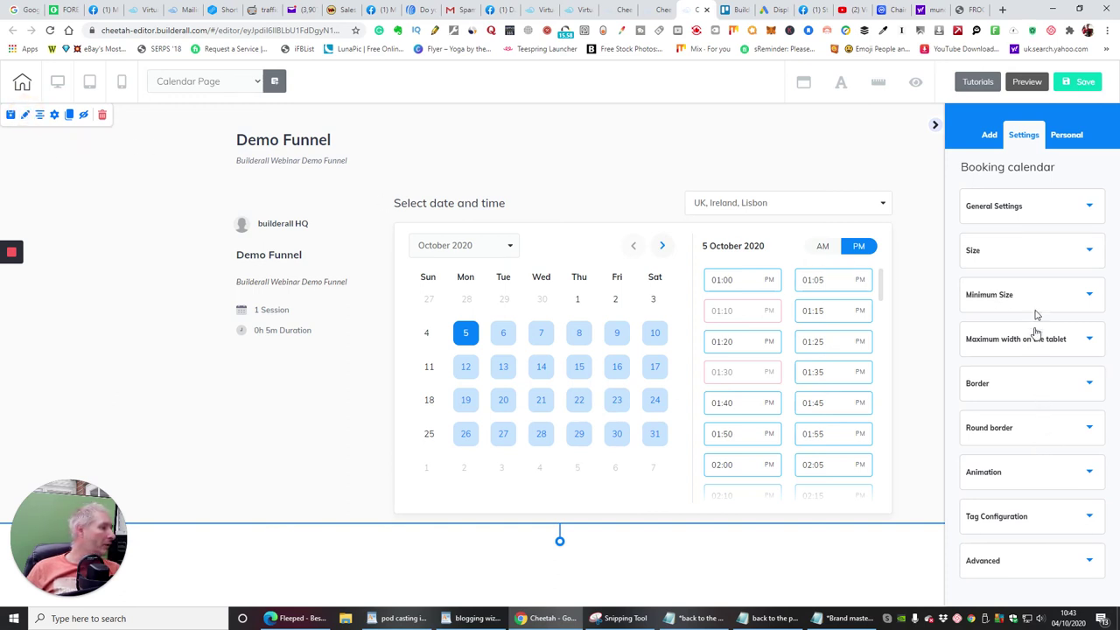
pyautogui.click(1088, 207)
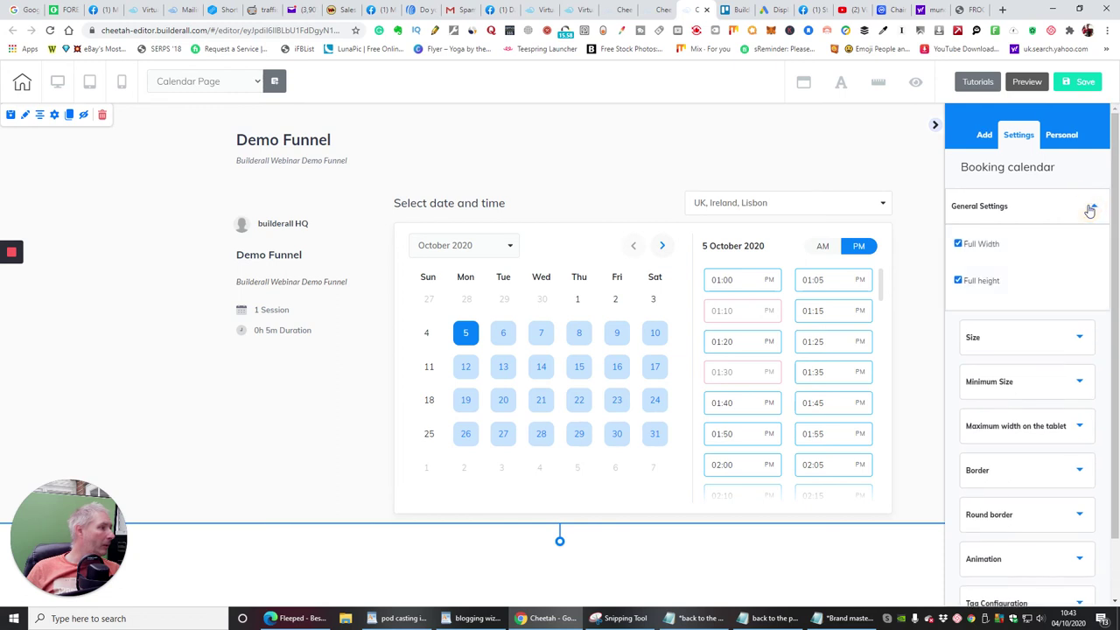
pyautogui.click(1085, 207)
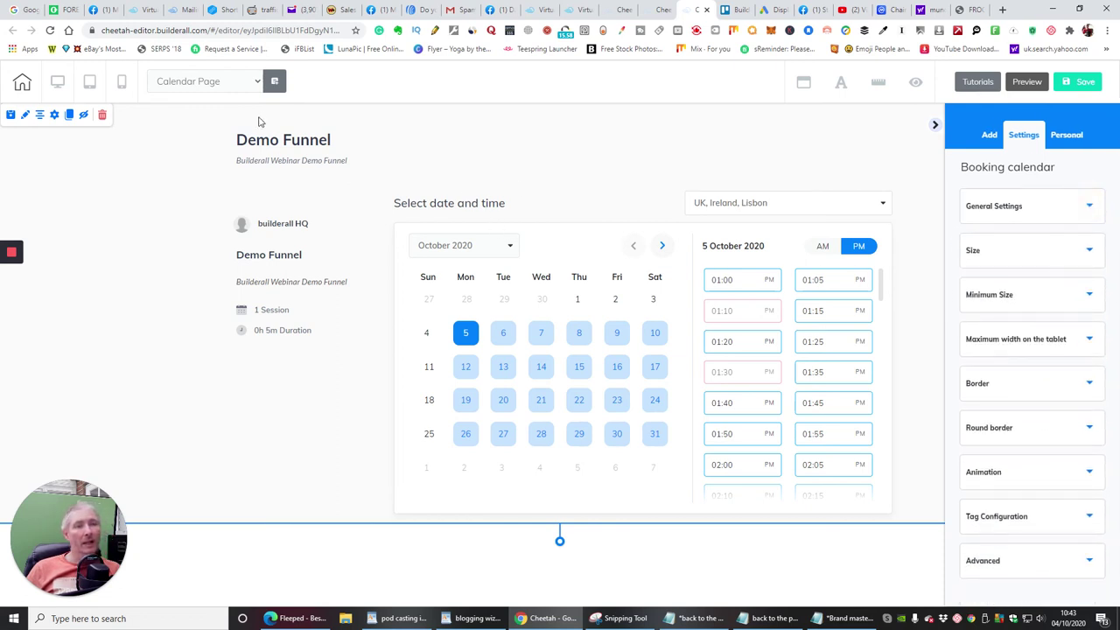
# - Switch to the Webinar Registration Page without saving the Calendar Page, and look over its layout
pyautogui.click(252, 85)
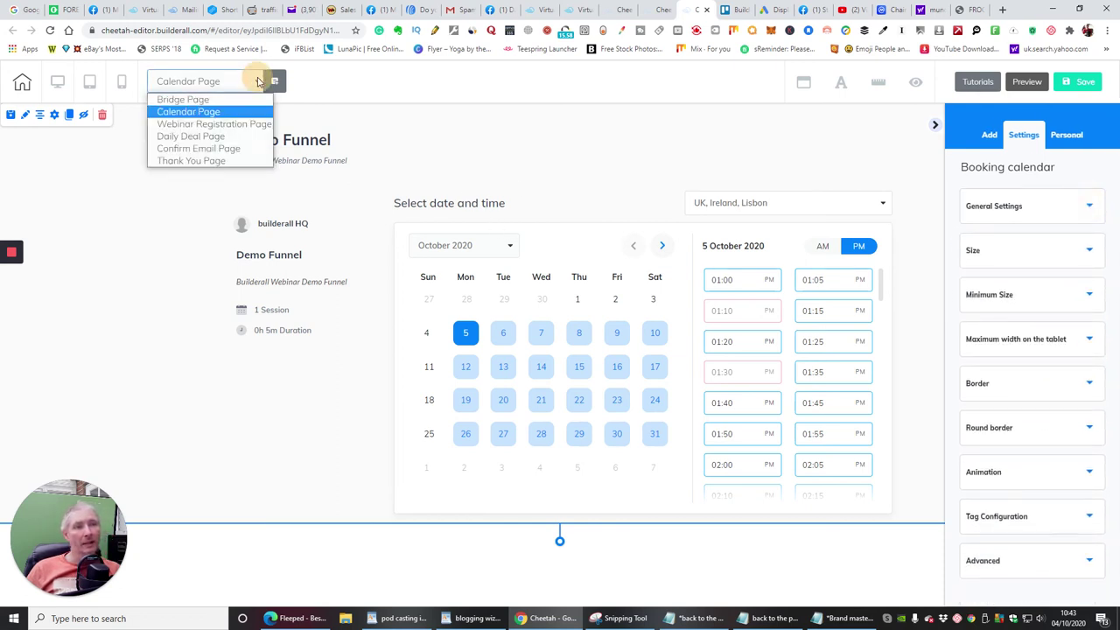
pyautogui.click(248, 124)
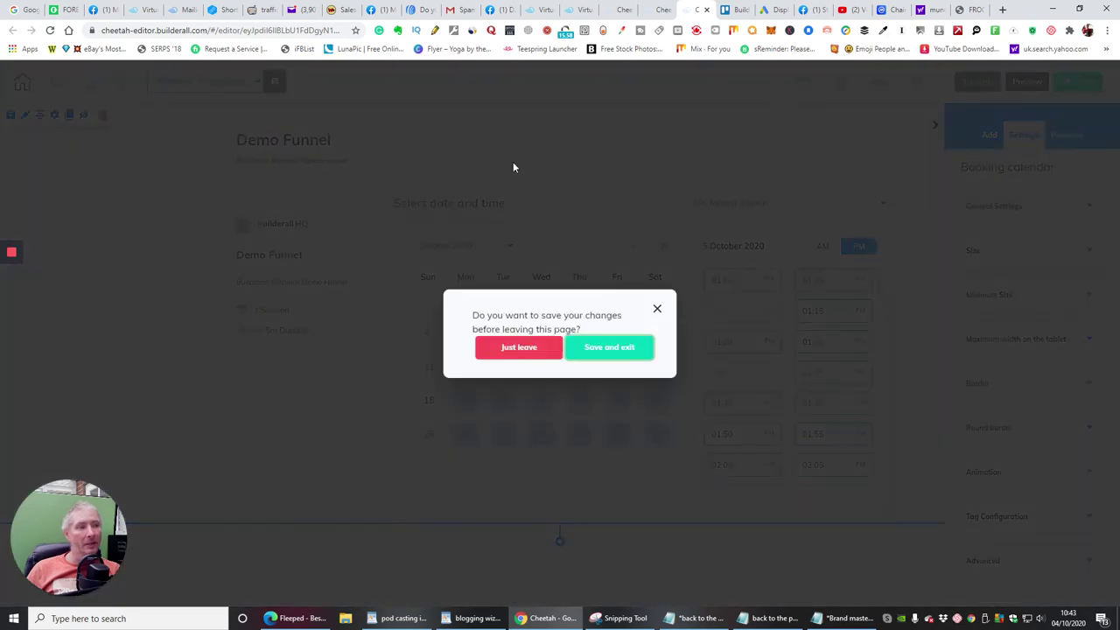
pyautogui.click(531, 352)
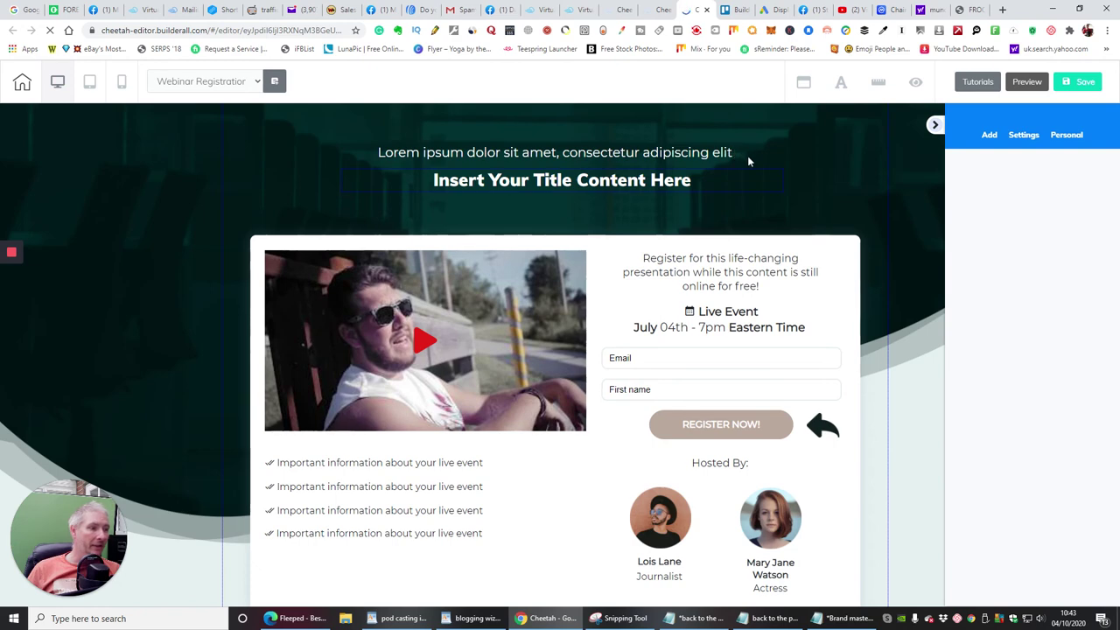
pyautogui.scroll(-1, 813, 157)
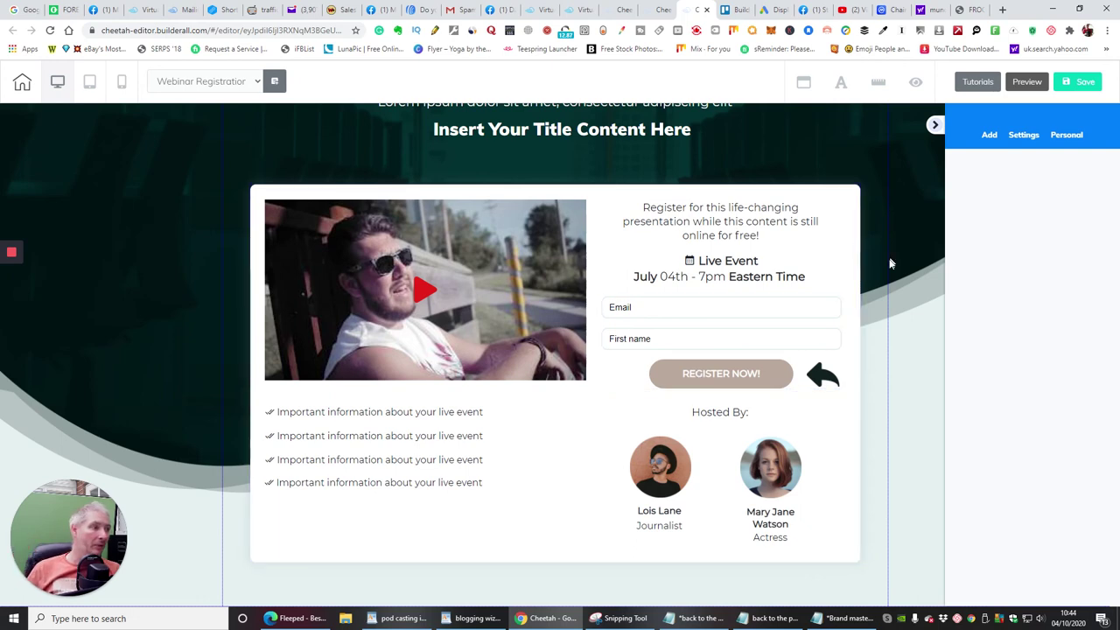
pyautogui.scroll(1, 885, 266)
pyautogui.scroll(-1, 884, 270)
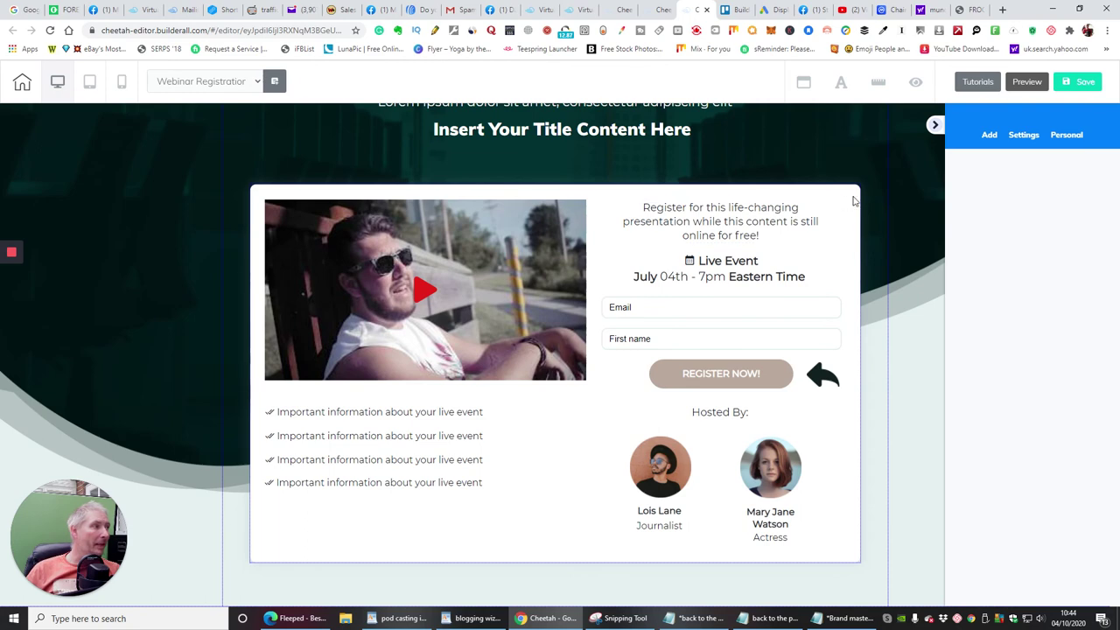
# - Switch to the Daily Deal Page without saving the Webinar Registration Page, and look over its content
pyautogui.click(251, 81)
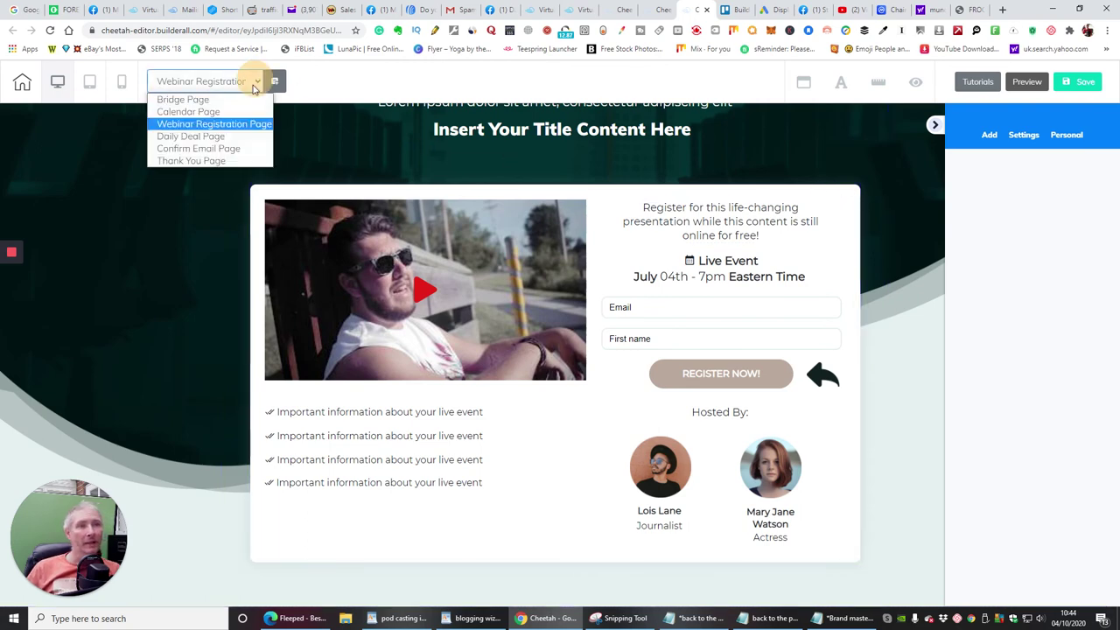
pyautogui.click(245, 138)
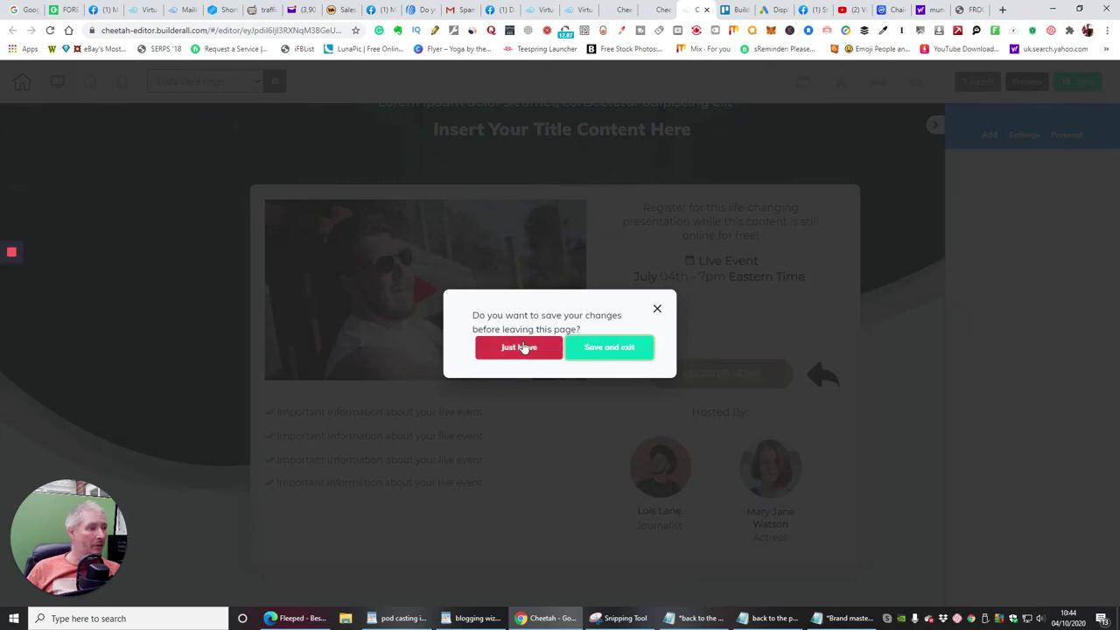
pyautogui.click(530, 349)
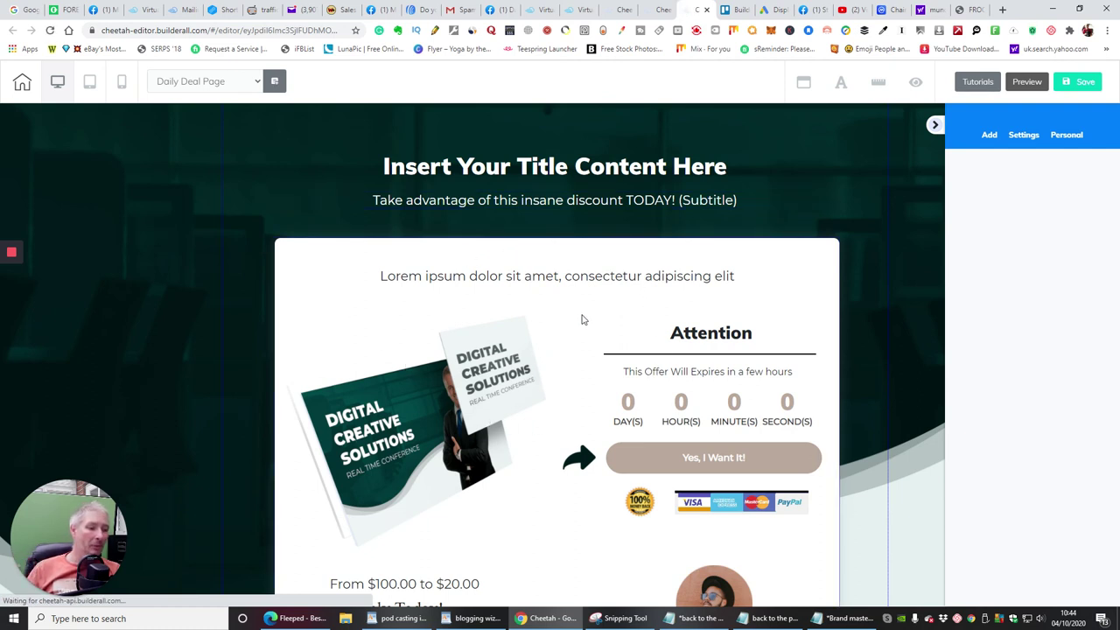
pyautogui.scroll(-3, 678, 248)
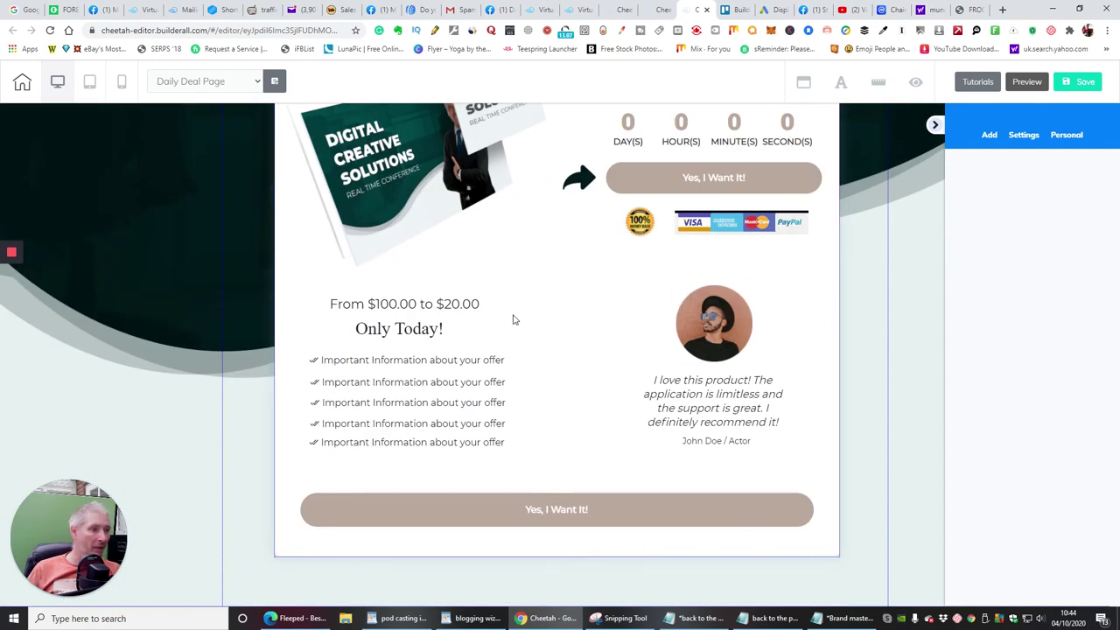
pyautogui.scroll(3, 529, 428)
pyautogui.scroll(-2, 542, 383)
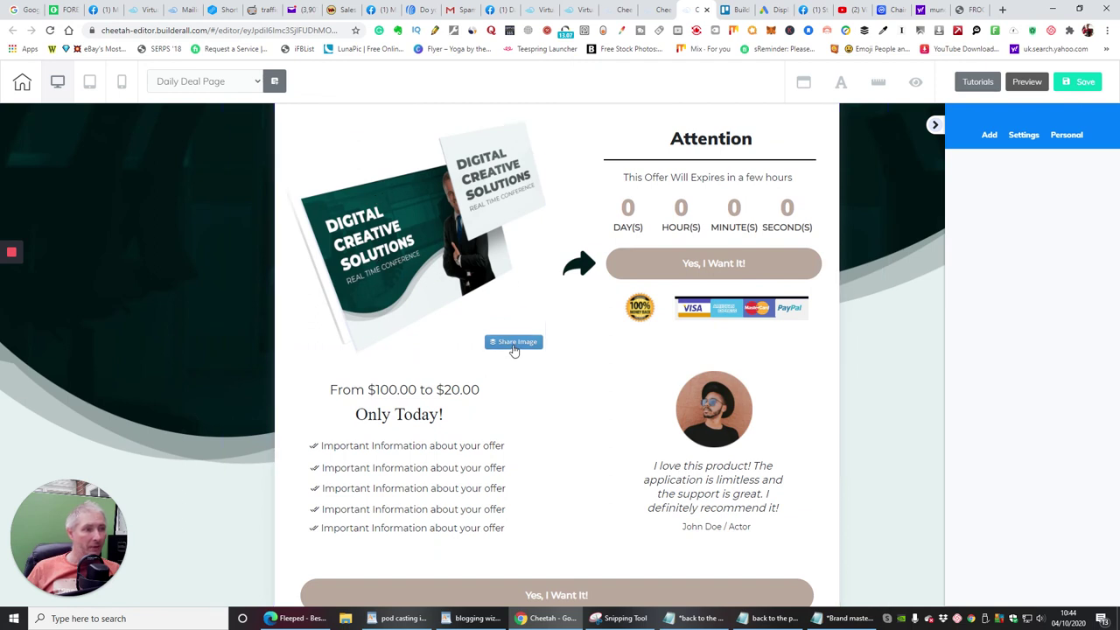
# - Open the general settings of the Daily Deal Page's "Digital Creative Solutions" image and try to resize the image slightly smaller
pyautogui.click(409, 256)
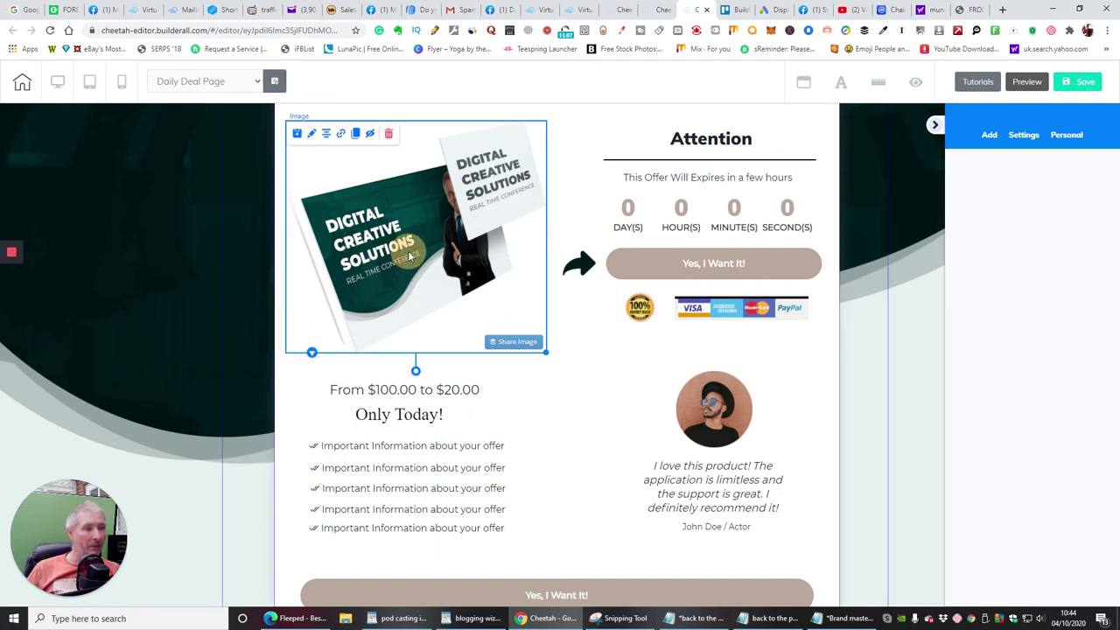
pyautogui.click(311, 135)
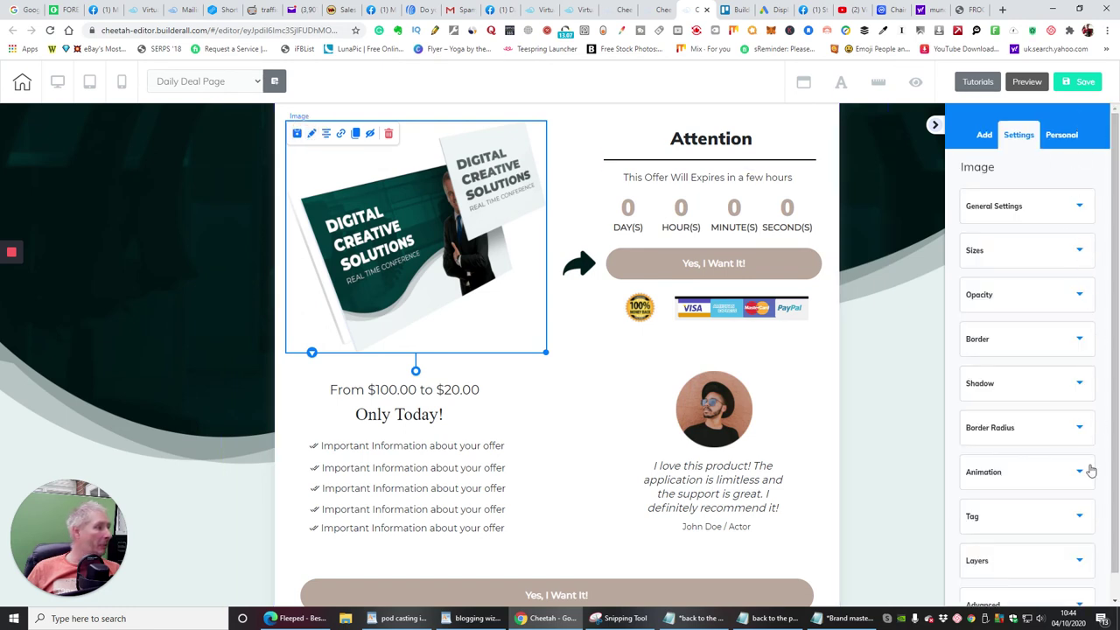
pyautogui.click(1080, 208)
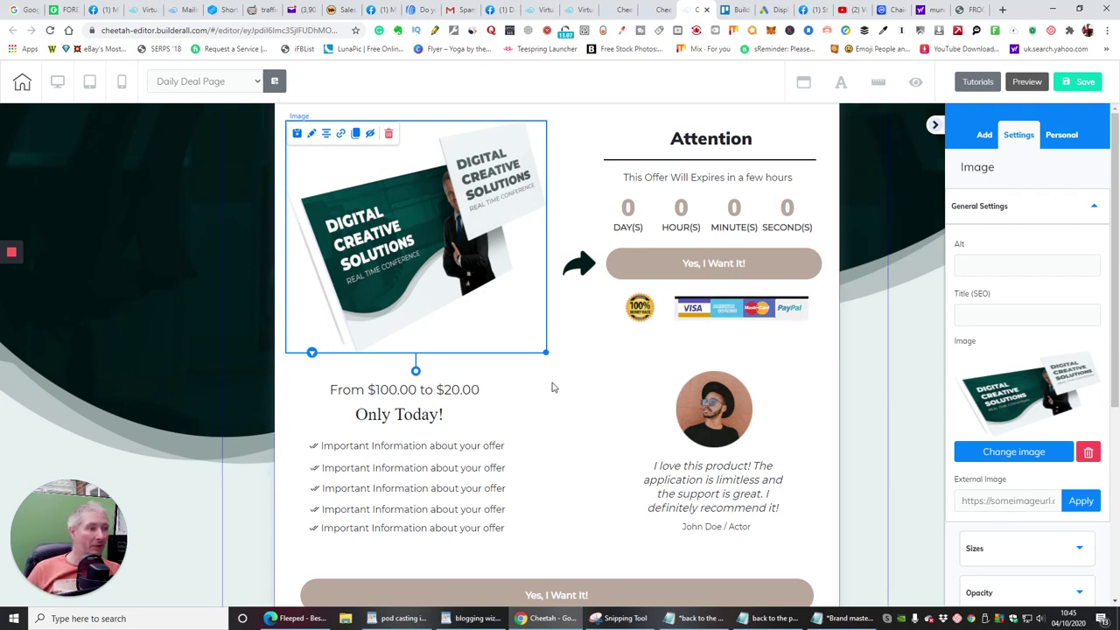
pyautogui.moveTo(548, 355); pyautogui.dragTo(542, 326)
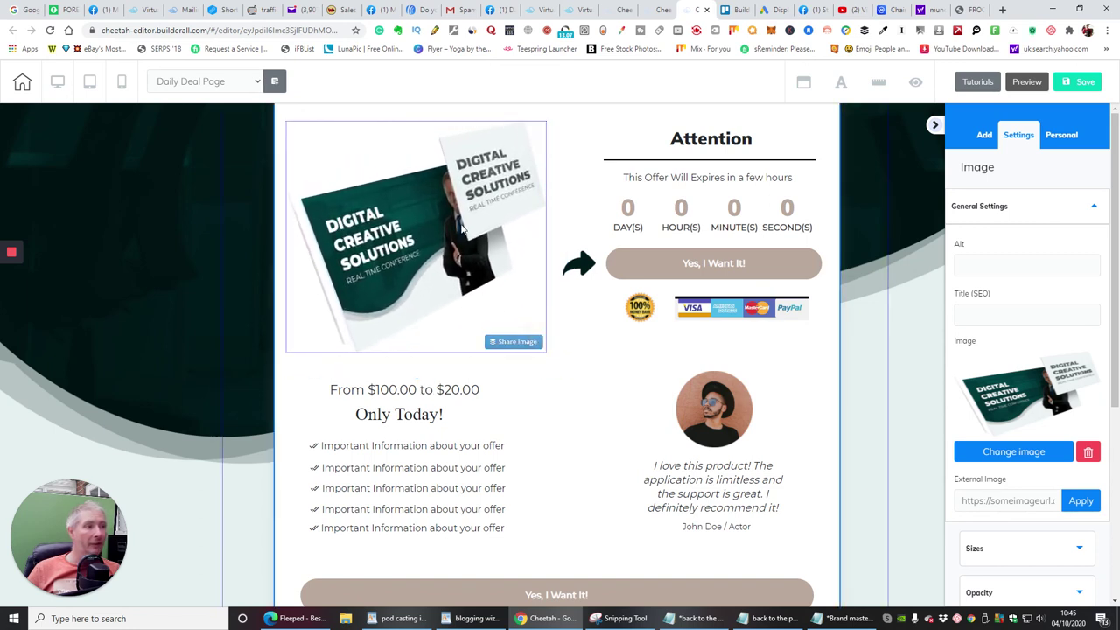
# - Switch to editing the Confirm Email Page, leaving the Daily Deal Page without saving
pyautogui.scroll(-1, 580, 388)
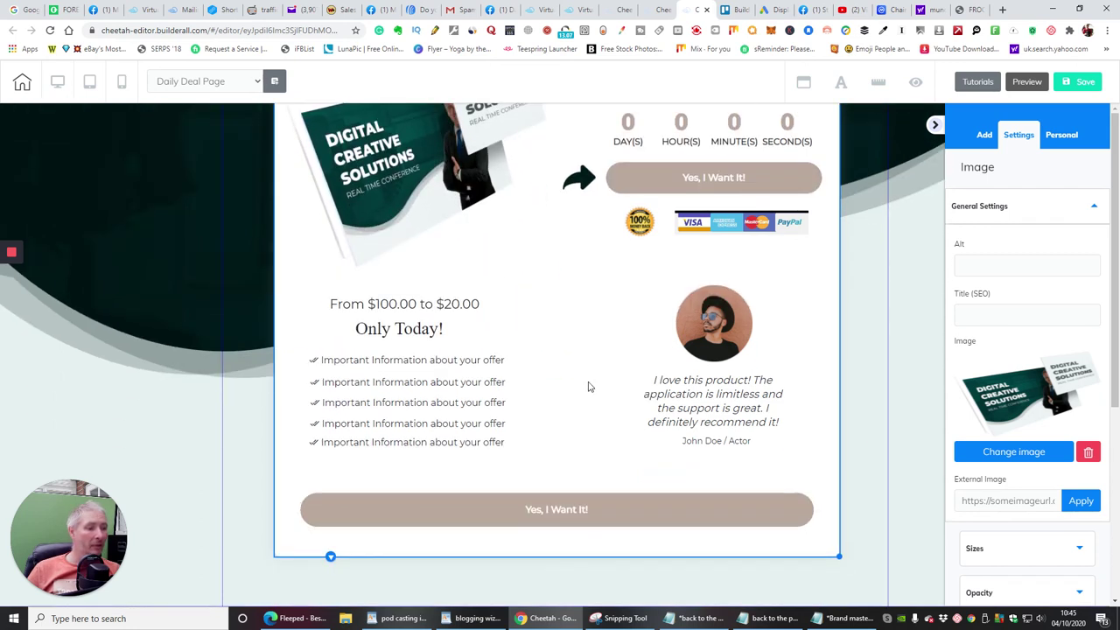
pyautogui.scroll(3, 588, 387)
pyautogui.click(256, 81)
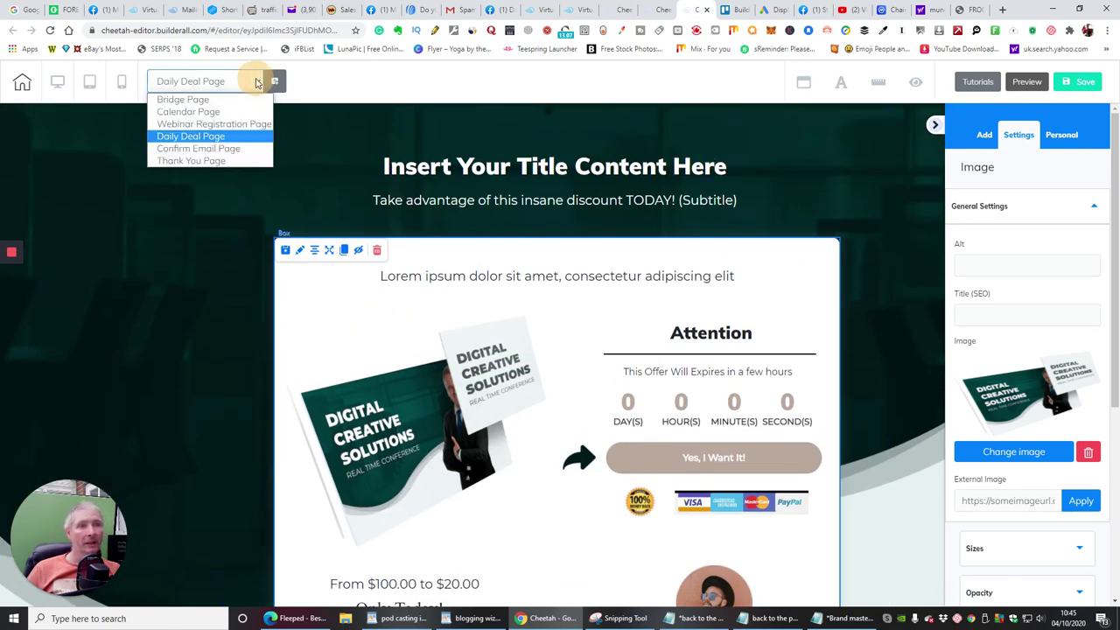
pyautogui.click(225, 148)
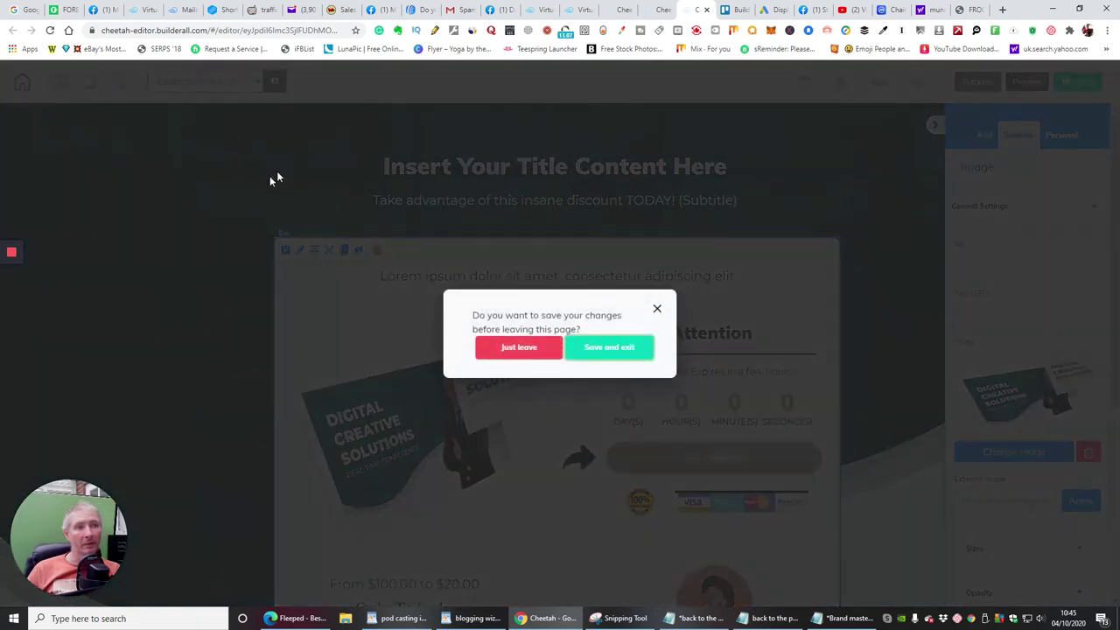
pyautogui.click(525, 351)
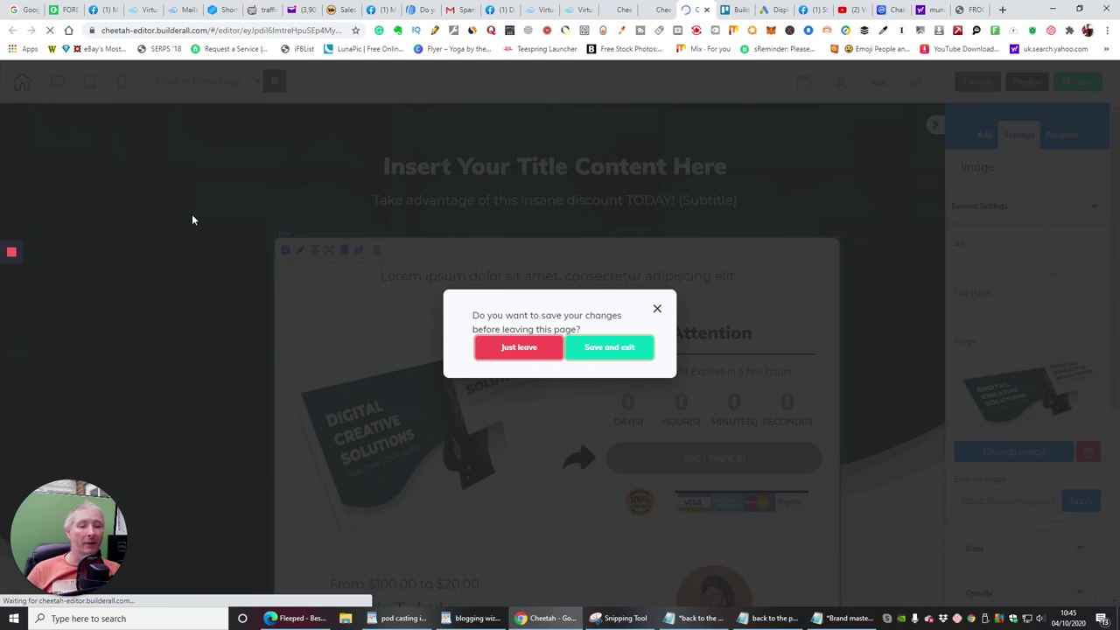